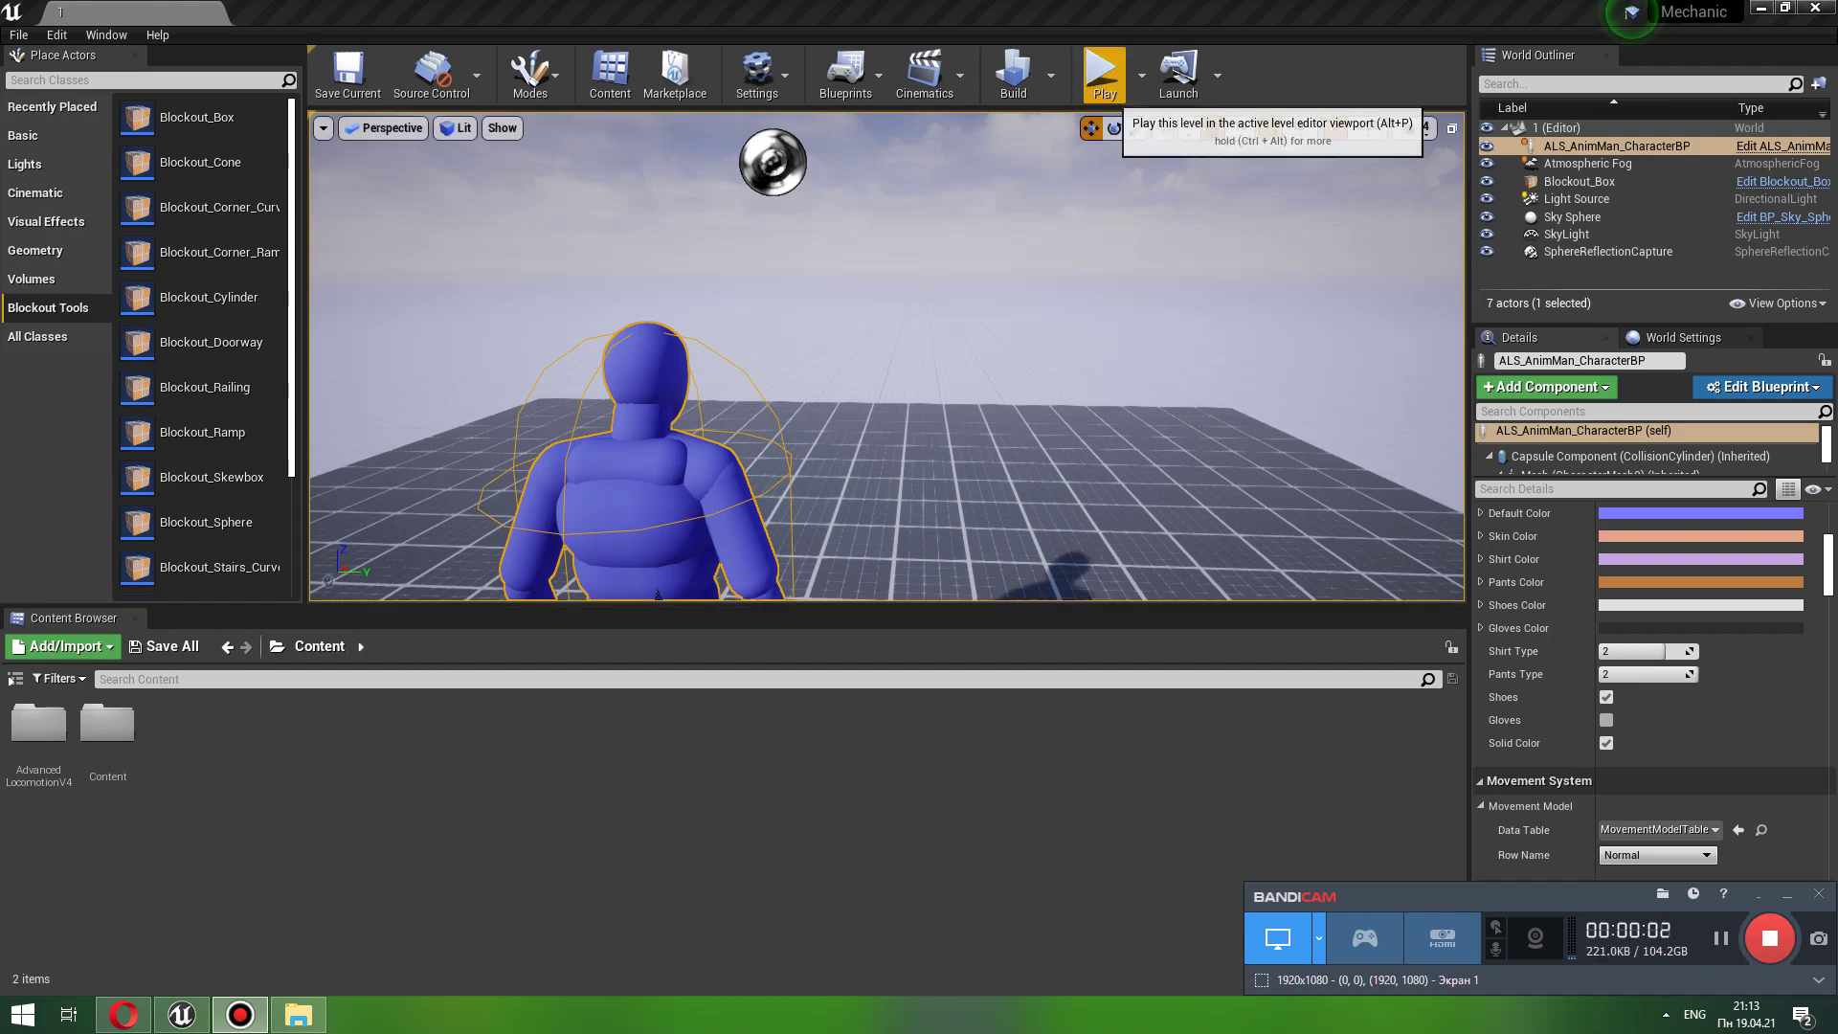
Step: Briefly play-test the level, walking the character forward, then stop the session
{"action": "left_click", "coordinate": [1101, 74]}
{"action": "left_click", "coordinate": [886, 356]}
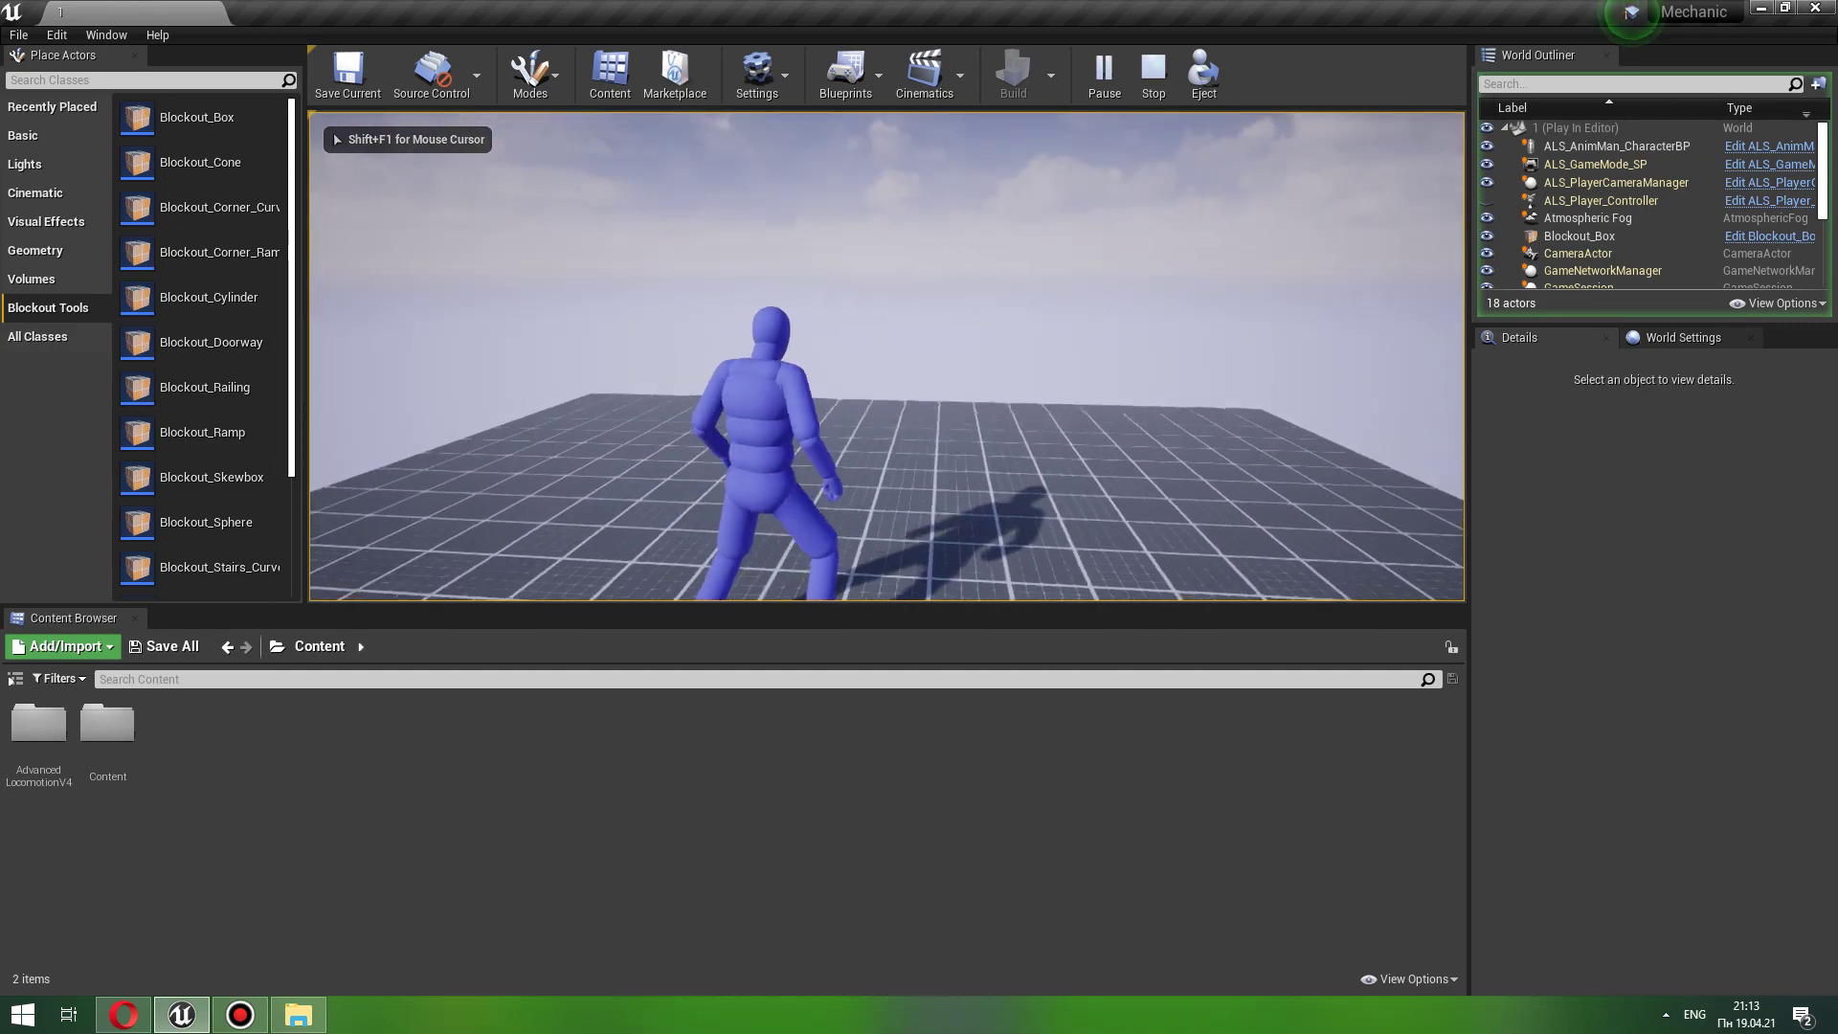
{"action": "key", "text": "w"}
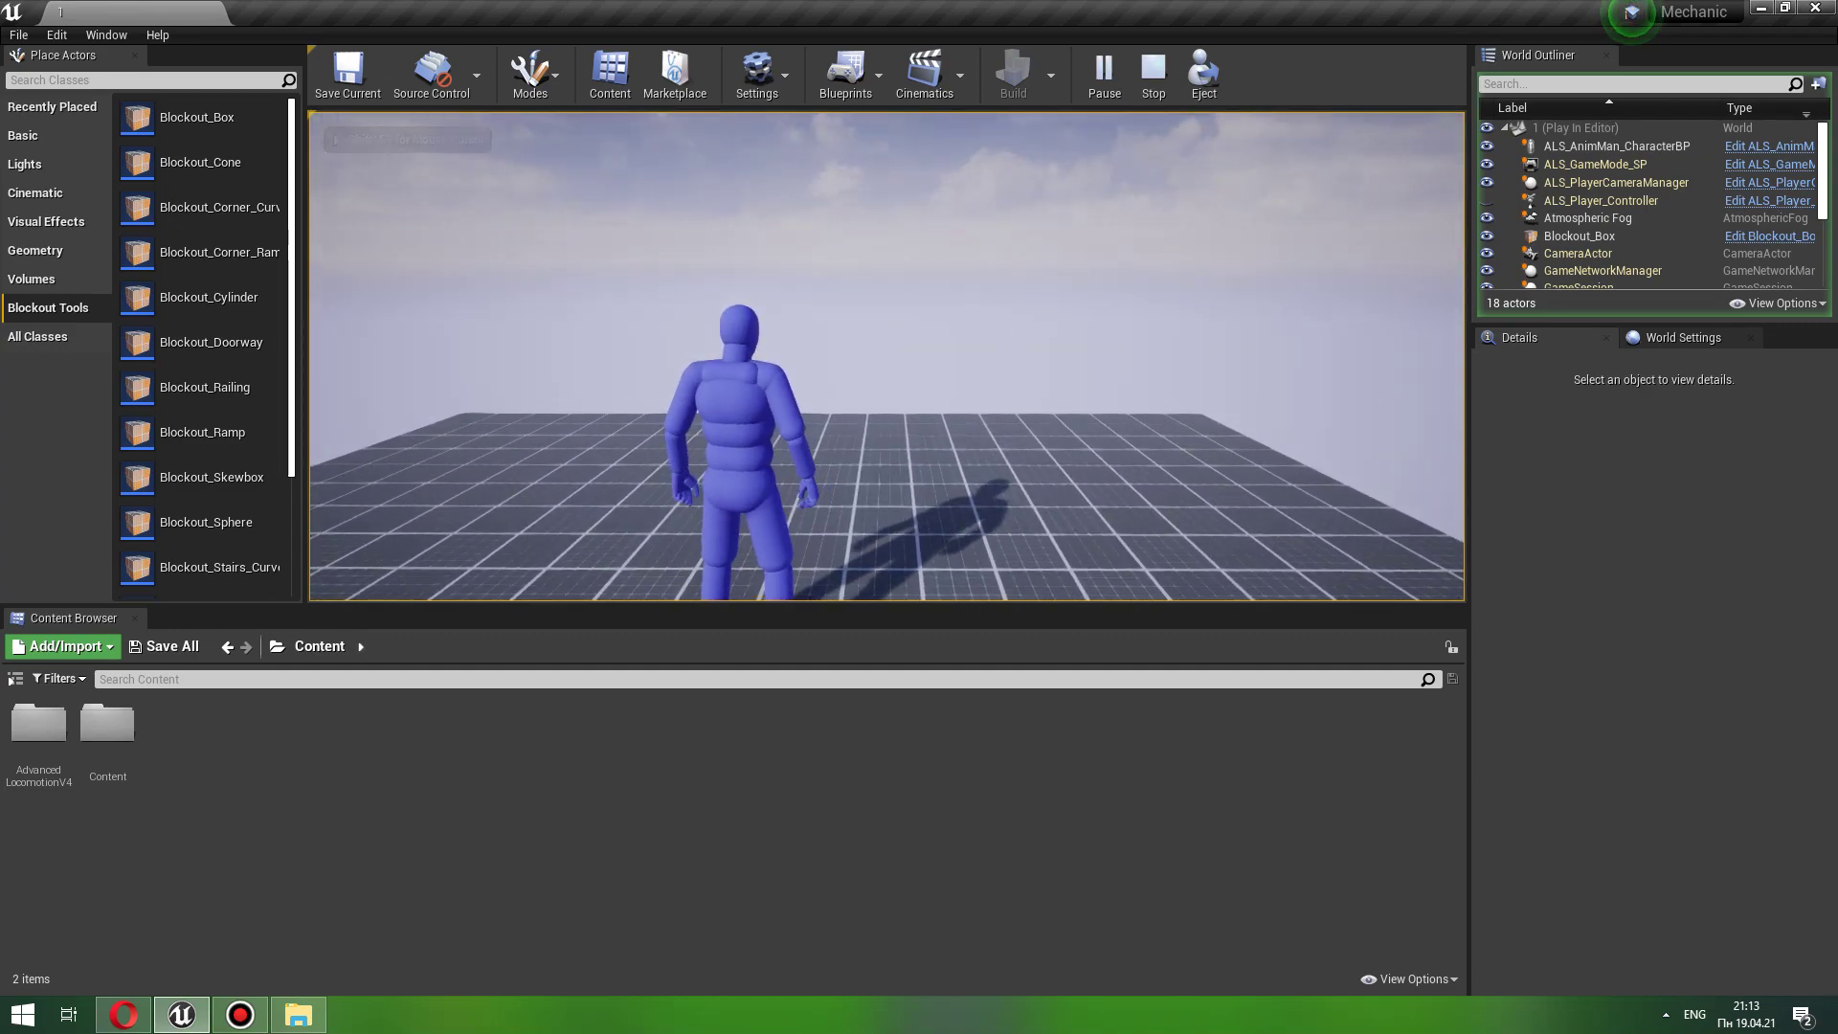
{"action": "key", "text": "Escape"}
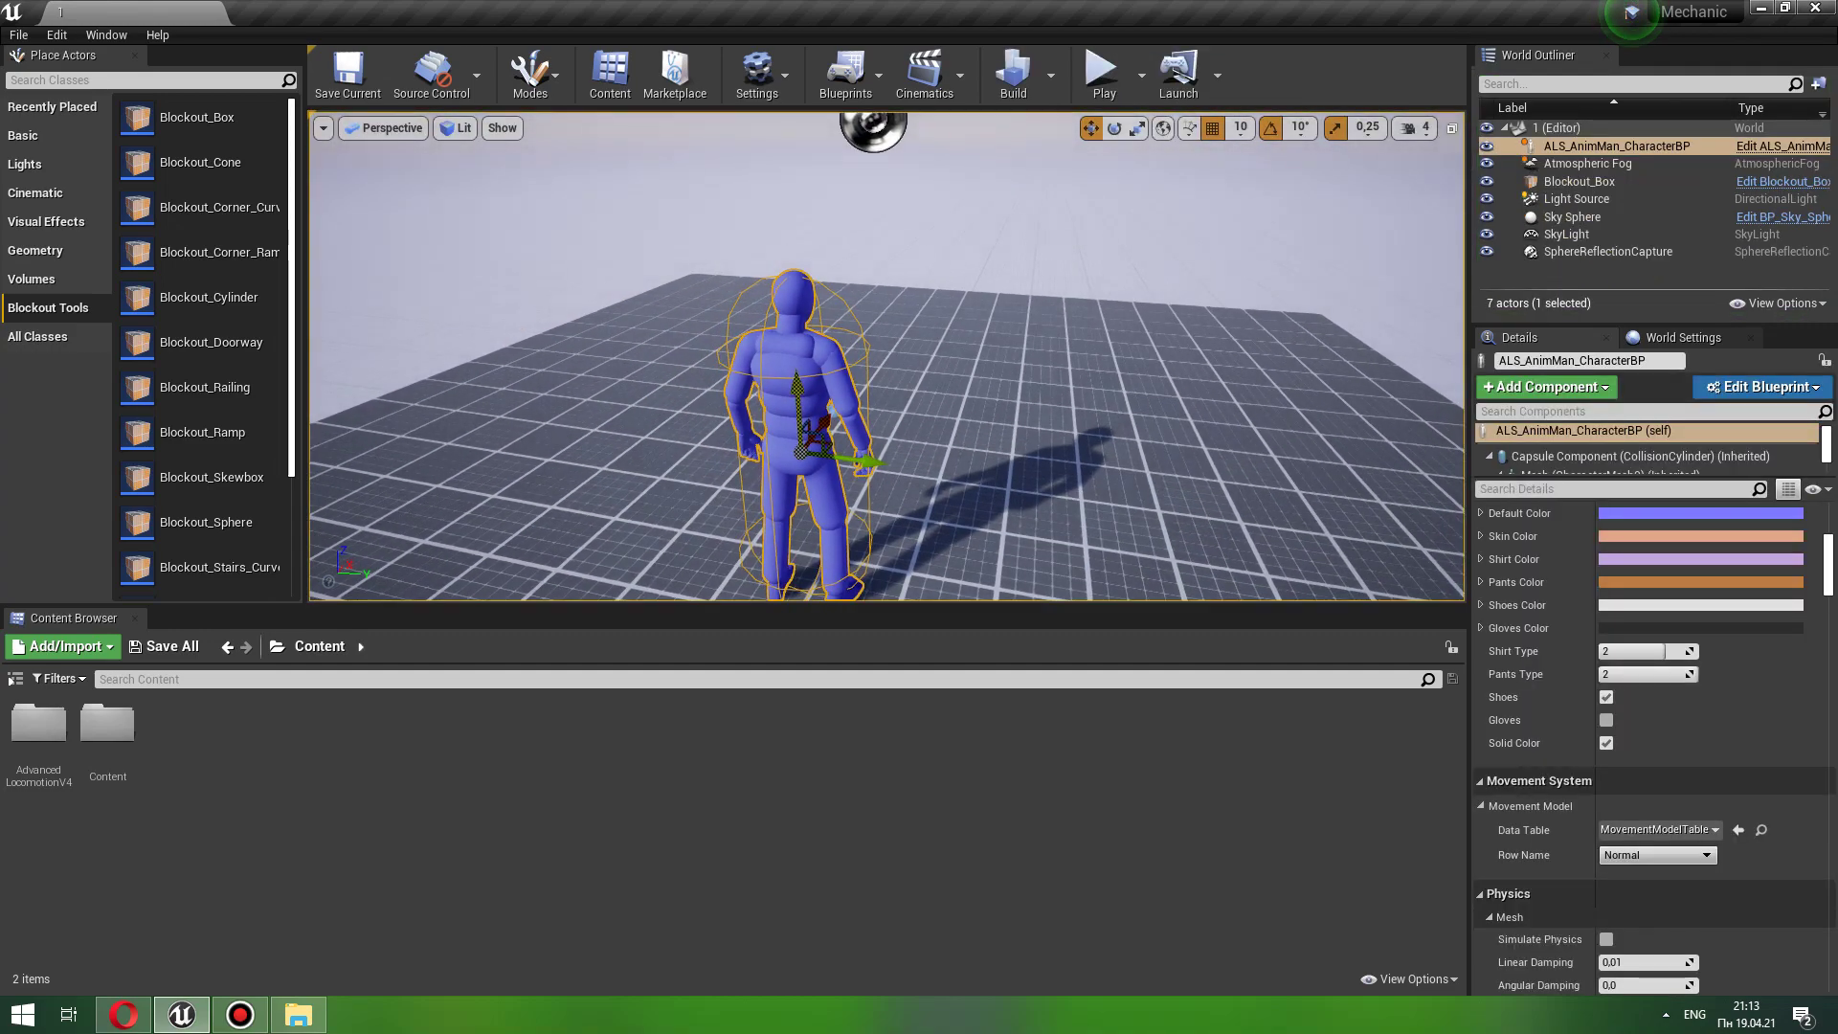
Step: Open the ALS_AnimMan_CharacterBP blueprint via the character's Browse to Asset
{"action": "right_click", "coordinate": [792, 366]}
{"action": "left_click", "coordinate": [1077, 392]}
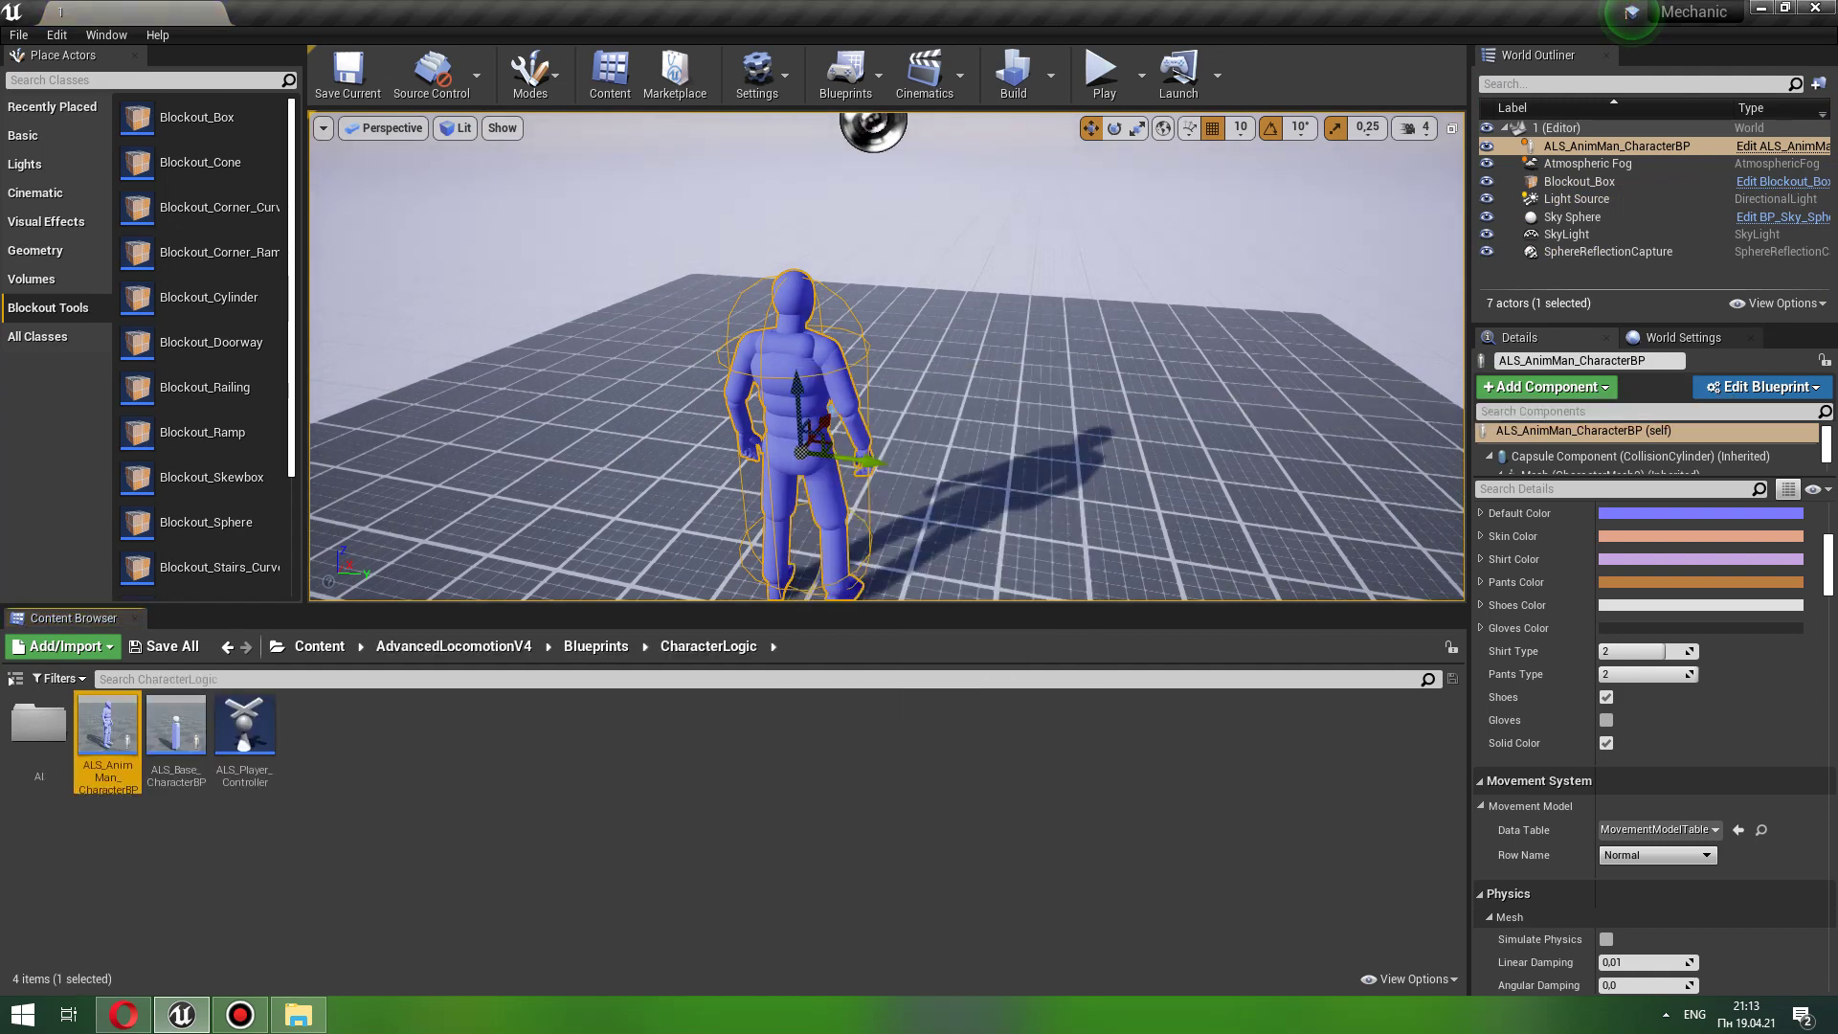
{"action": "double_click", "coordinate": [107, 728]}
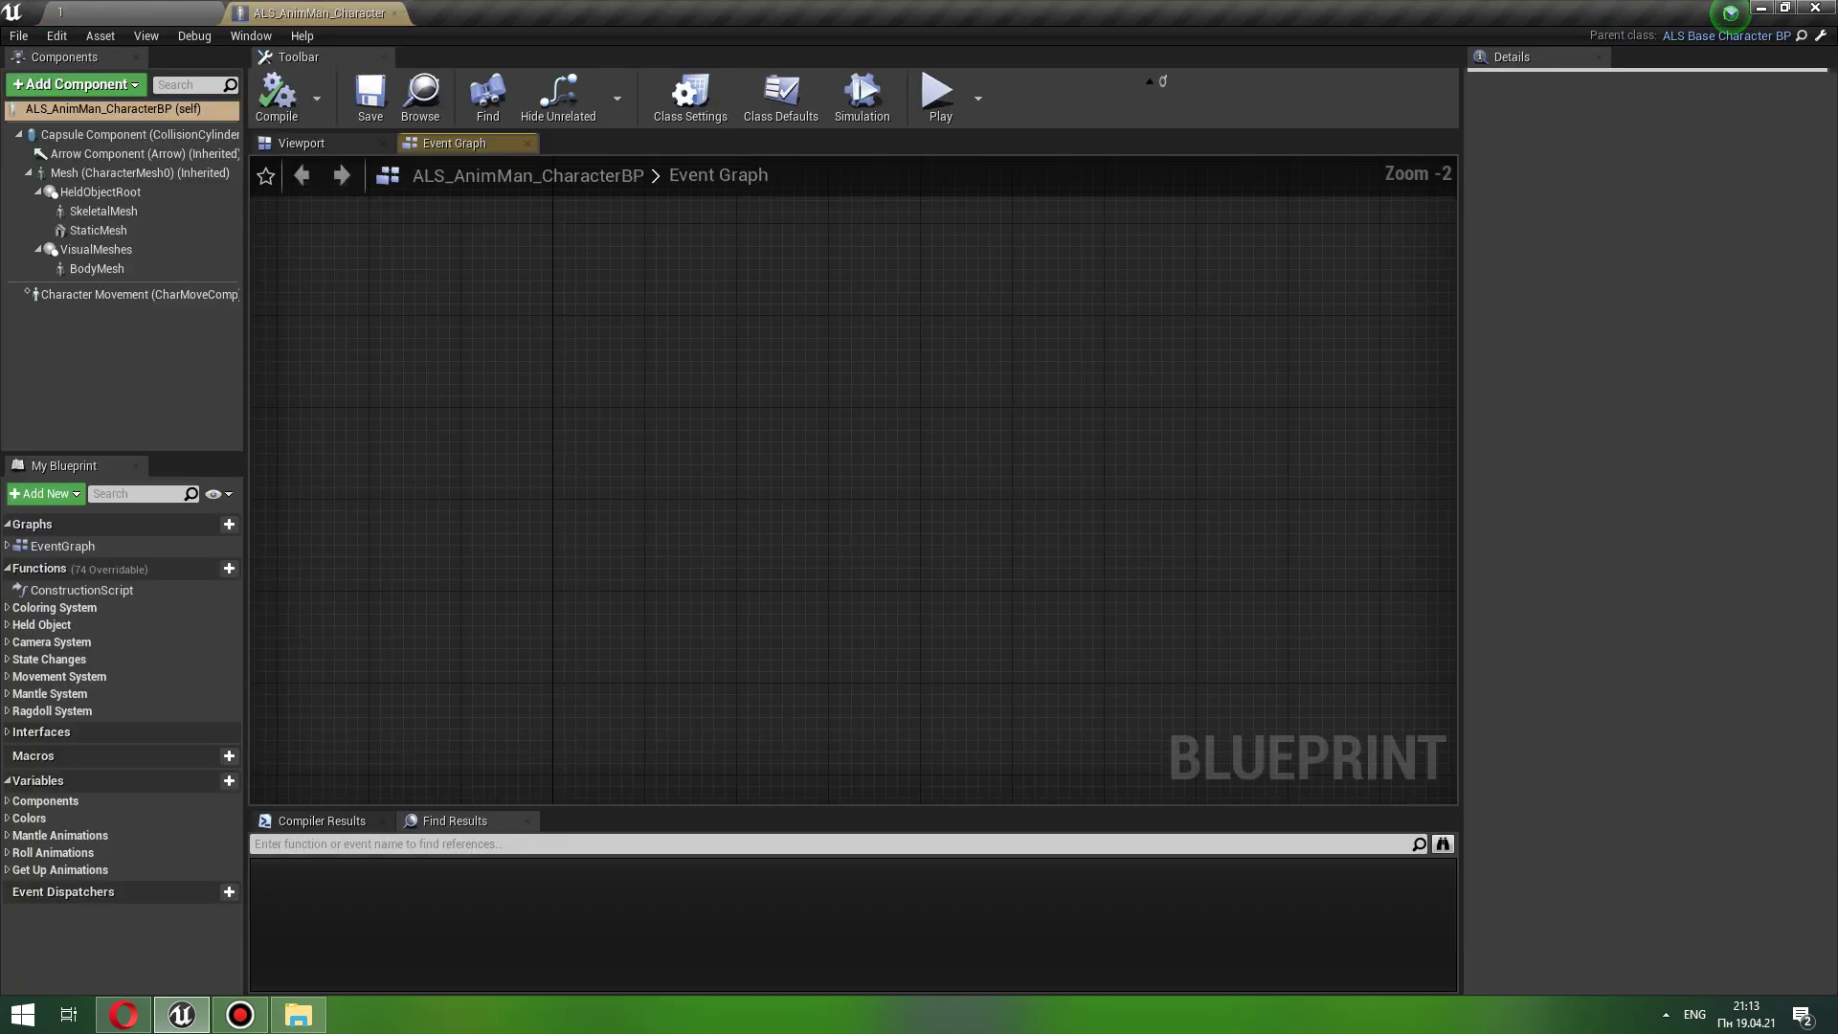
Step: Show the character in the Viewport, look up its Tags property, and save the blueprint
{"action": "left_click", "coordinate": [297, 143]}
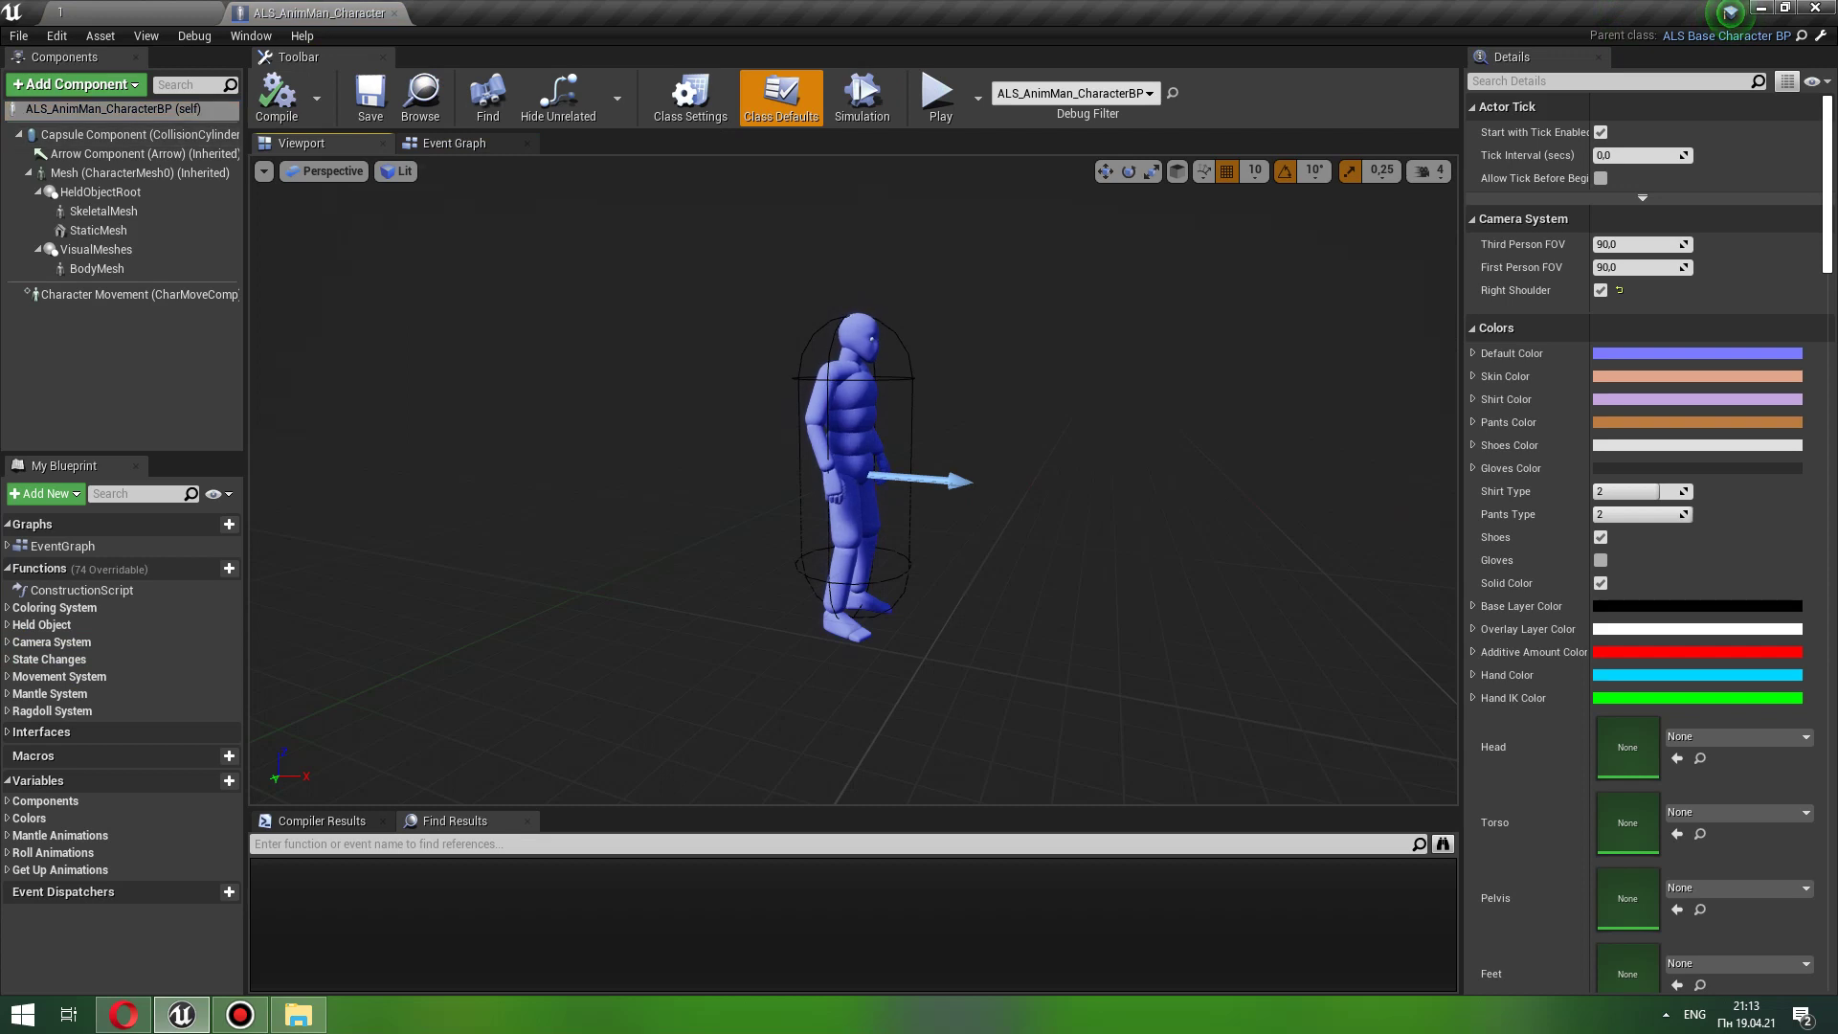
{"action": "left_click", "coordinate": [1523, 80]}
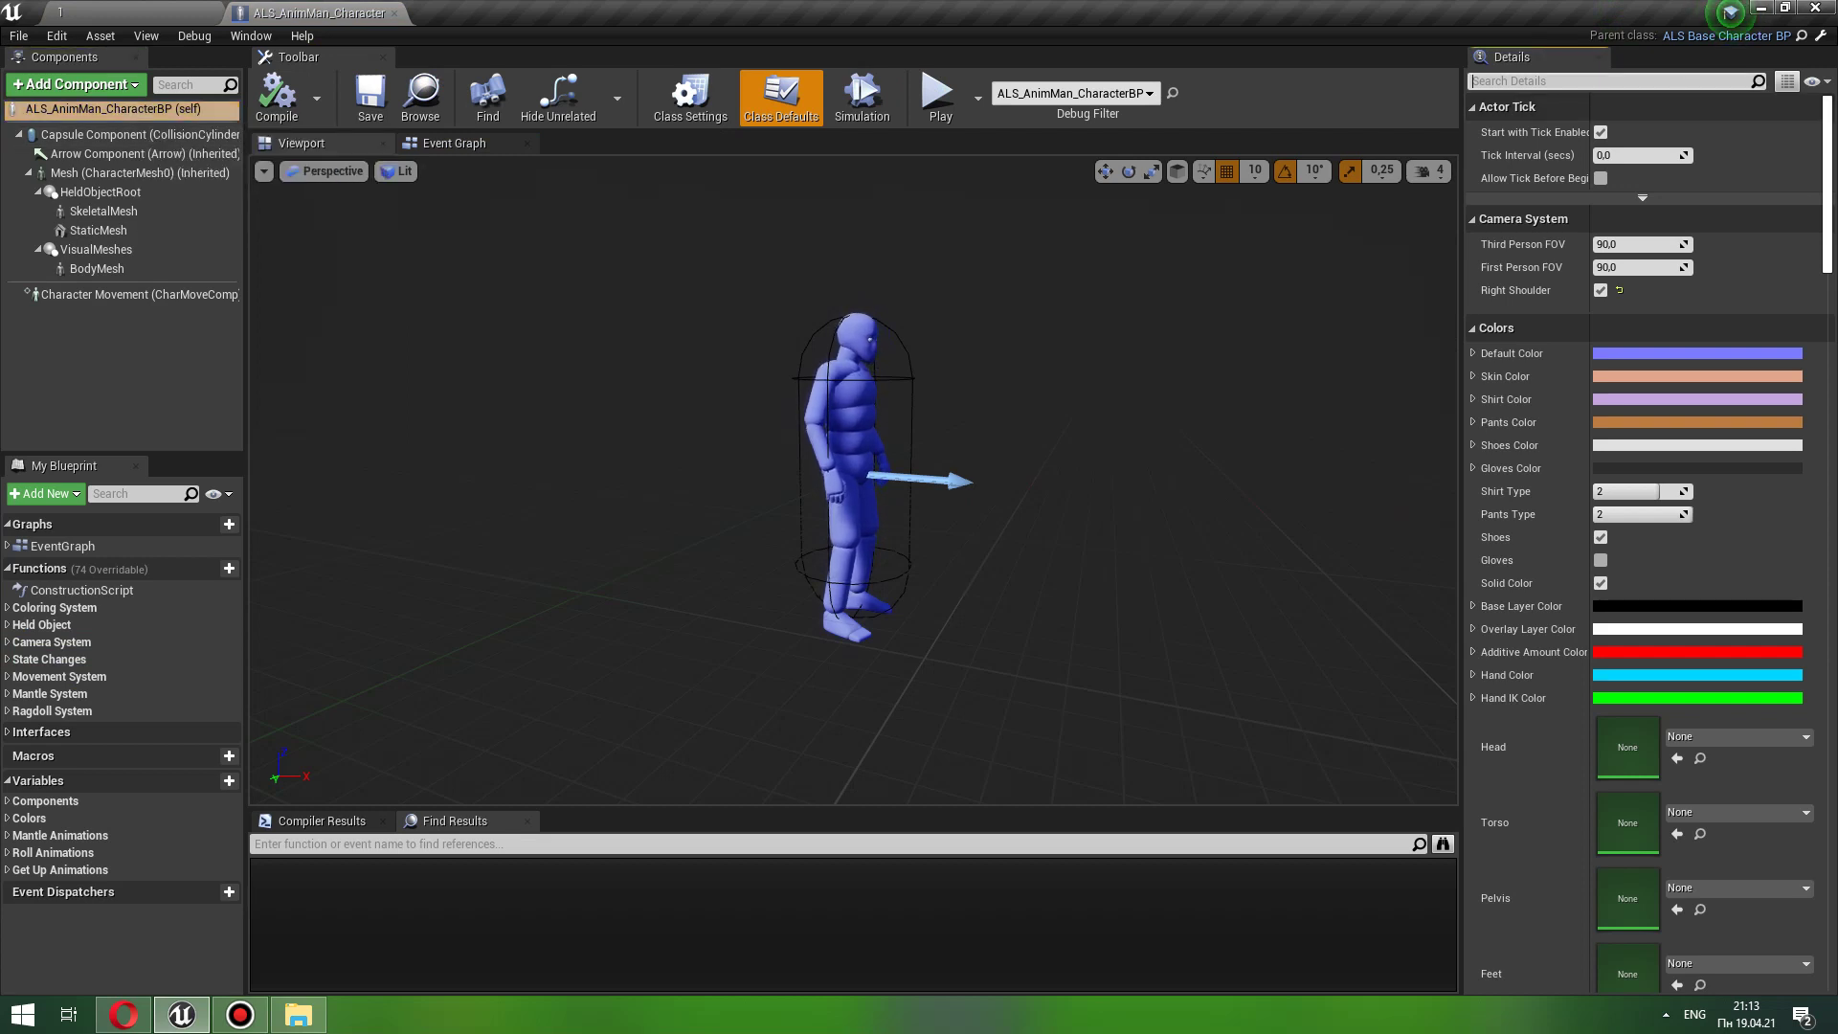
{"action": "type", "text": "tag"}
{"action": "scroll", "coordinate": [1647, 536], "scroll_direction": "down", "scroll_amount": 10}
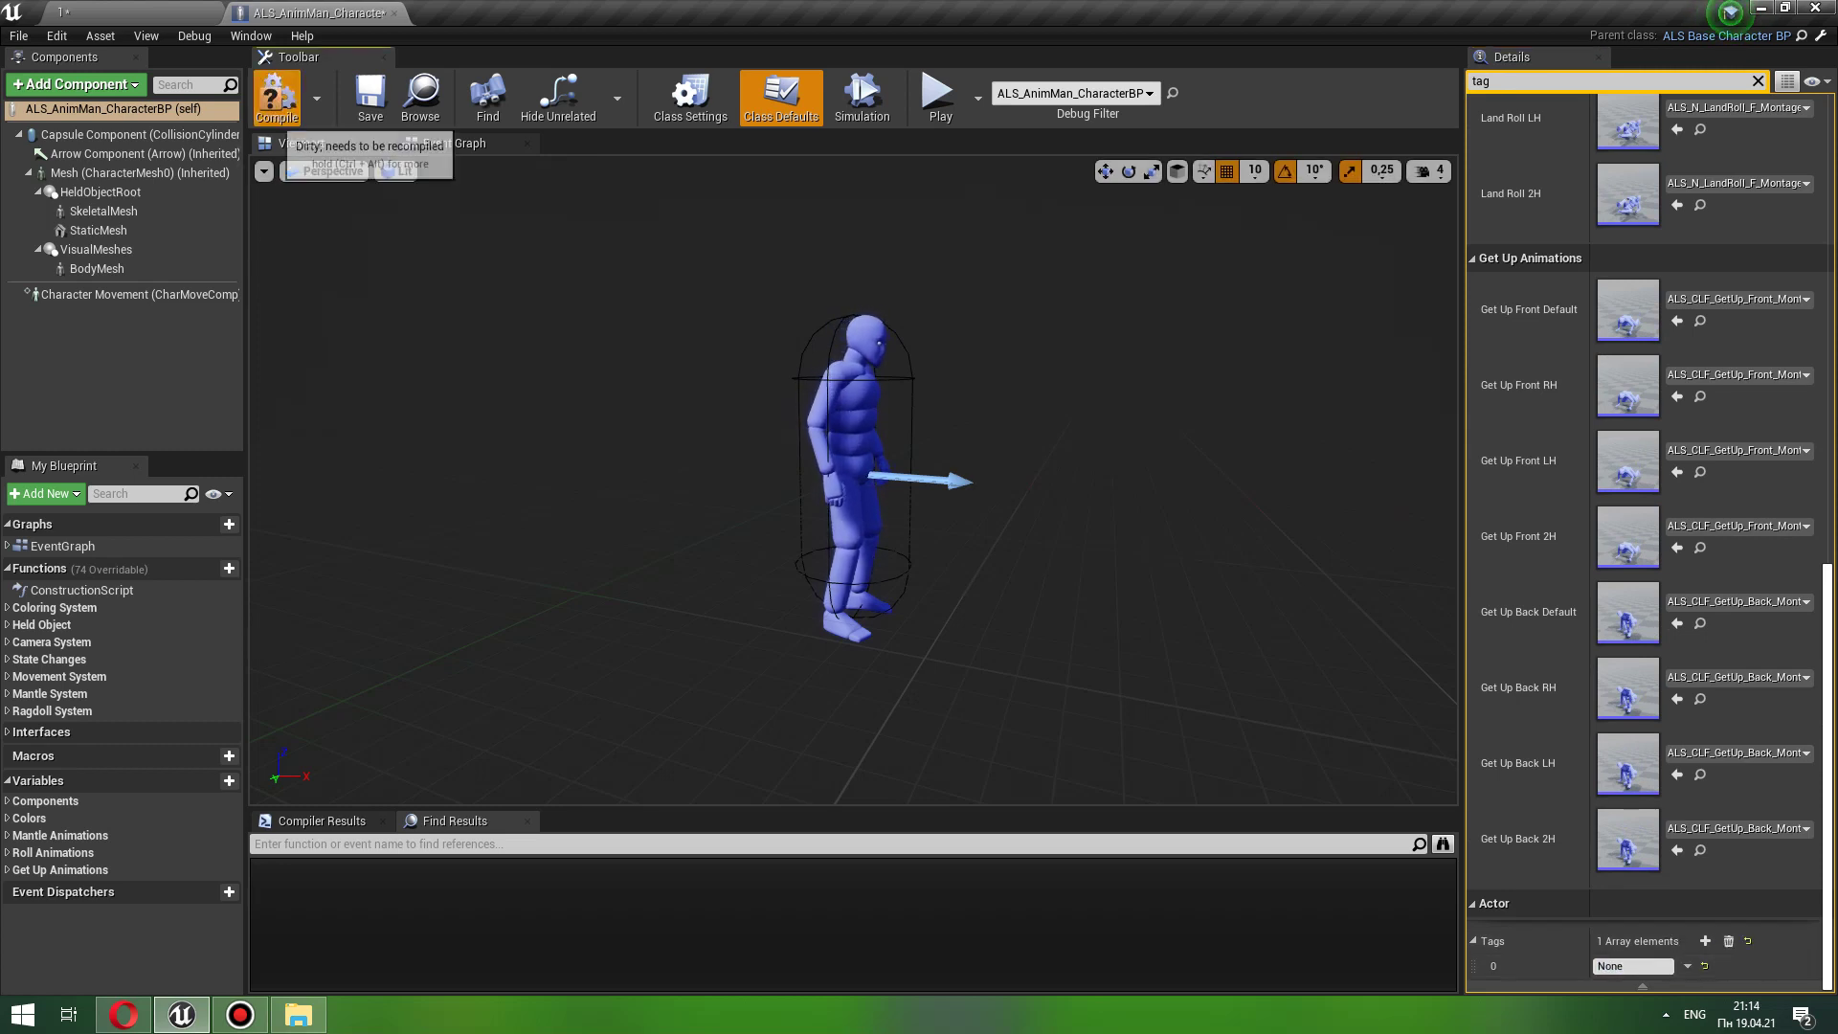
{"action": "left_click", "coordinate": [371, 96]}
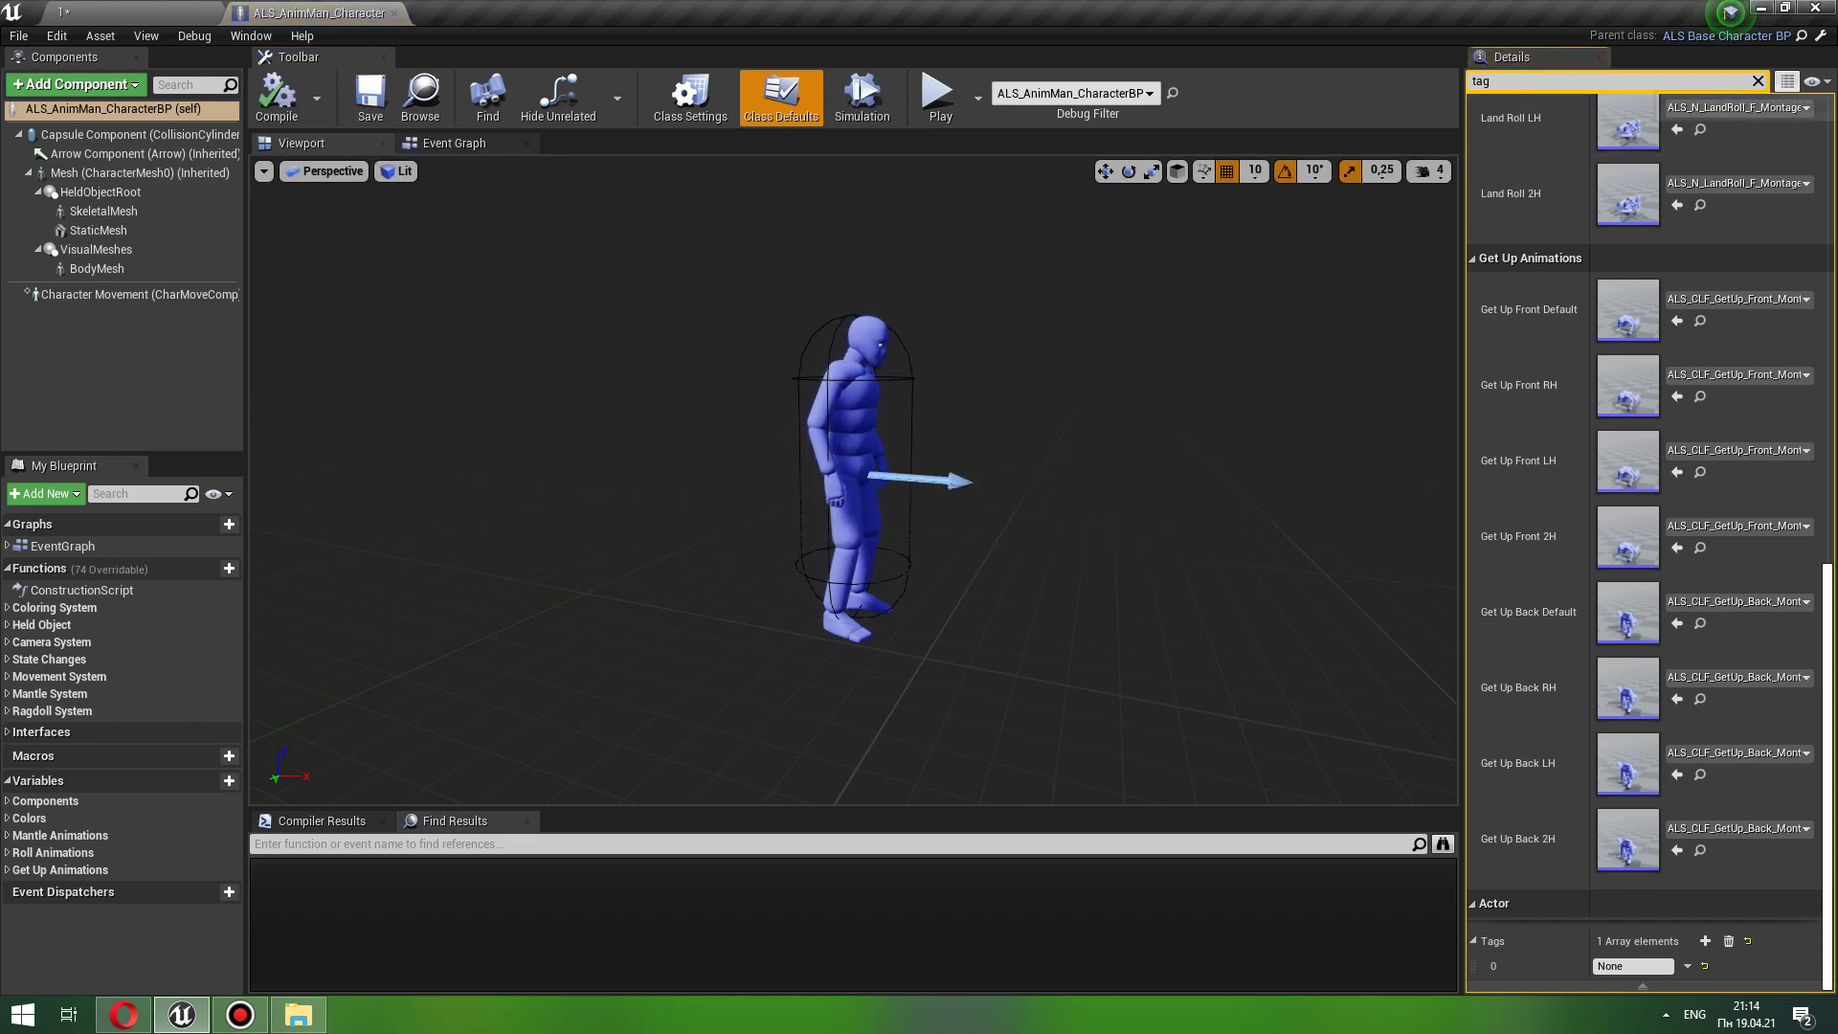
{"action": "left_click", "coordinate": [1757, 81]}
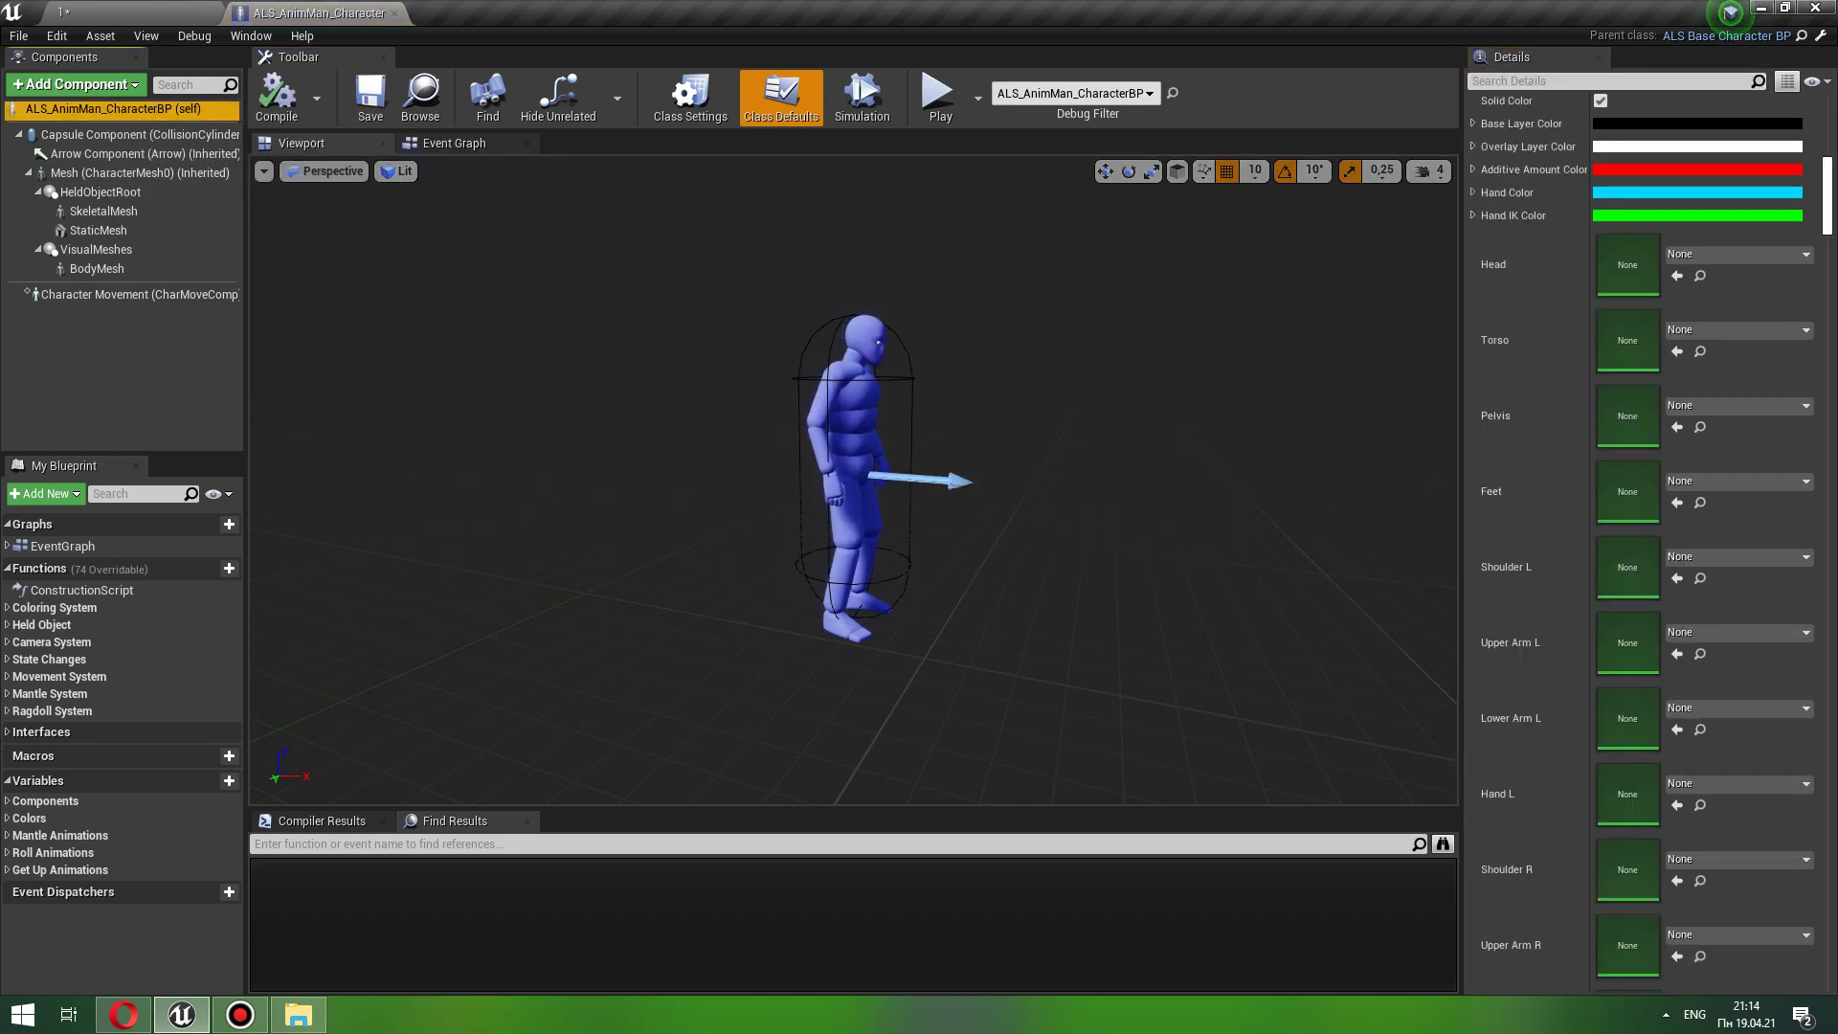
Step: Add a SpringArm component to the character
{"action": "left_click", "coordinate": [76, 84]}
{"action": "type", "text": "spring"}
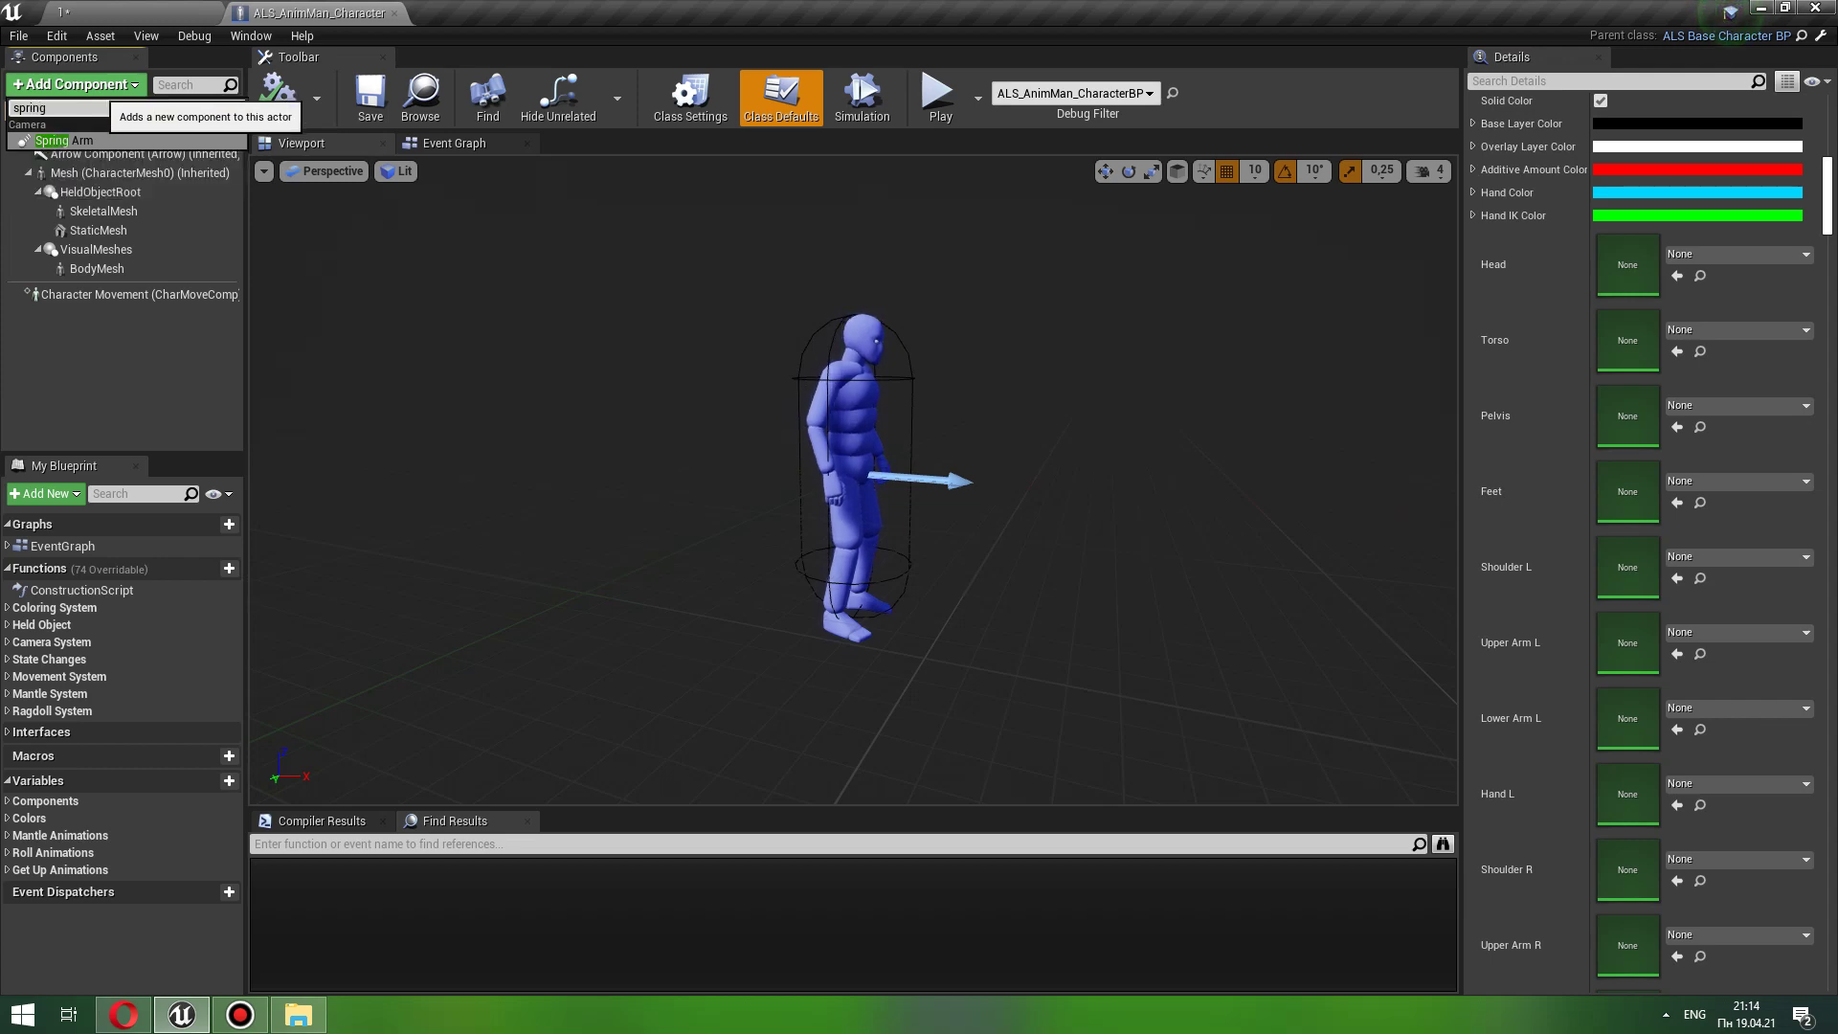
{"action": "left_click", "coordinate": [64, 140]}
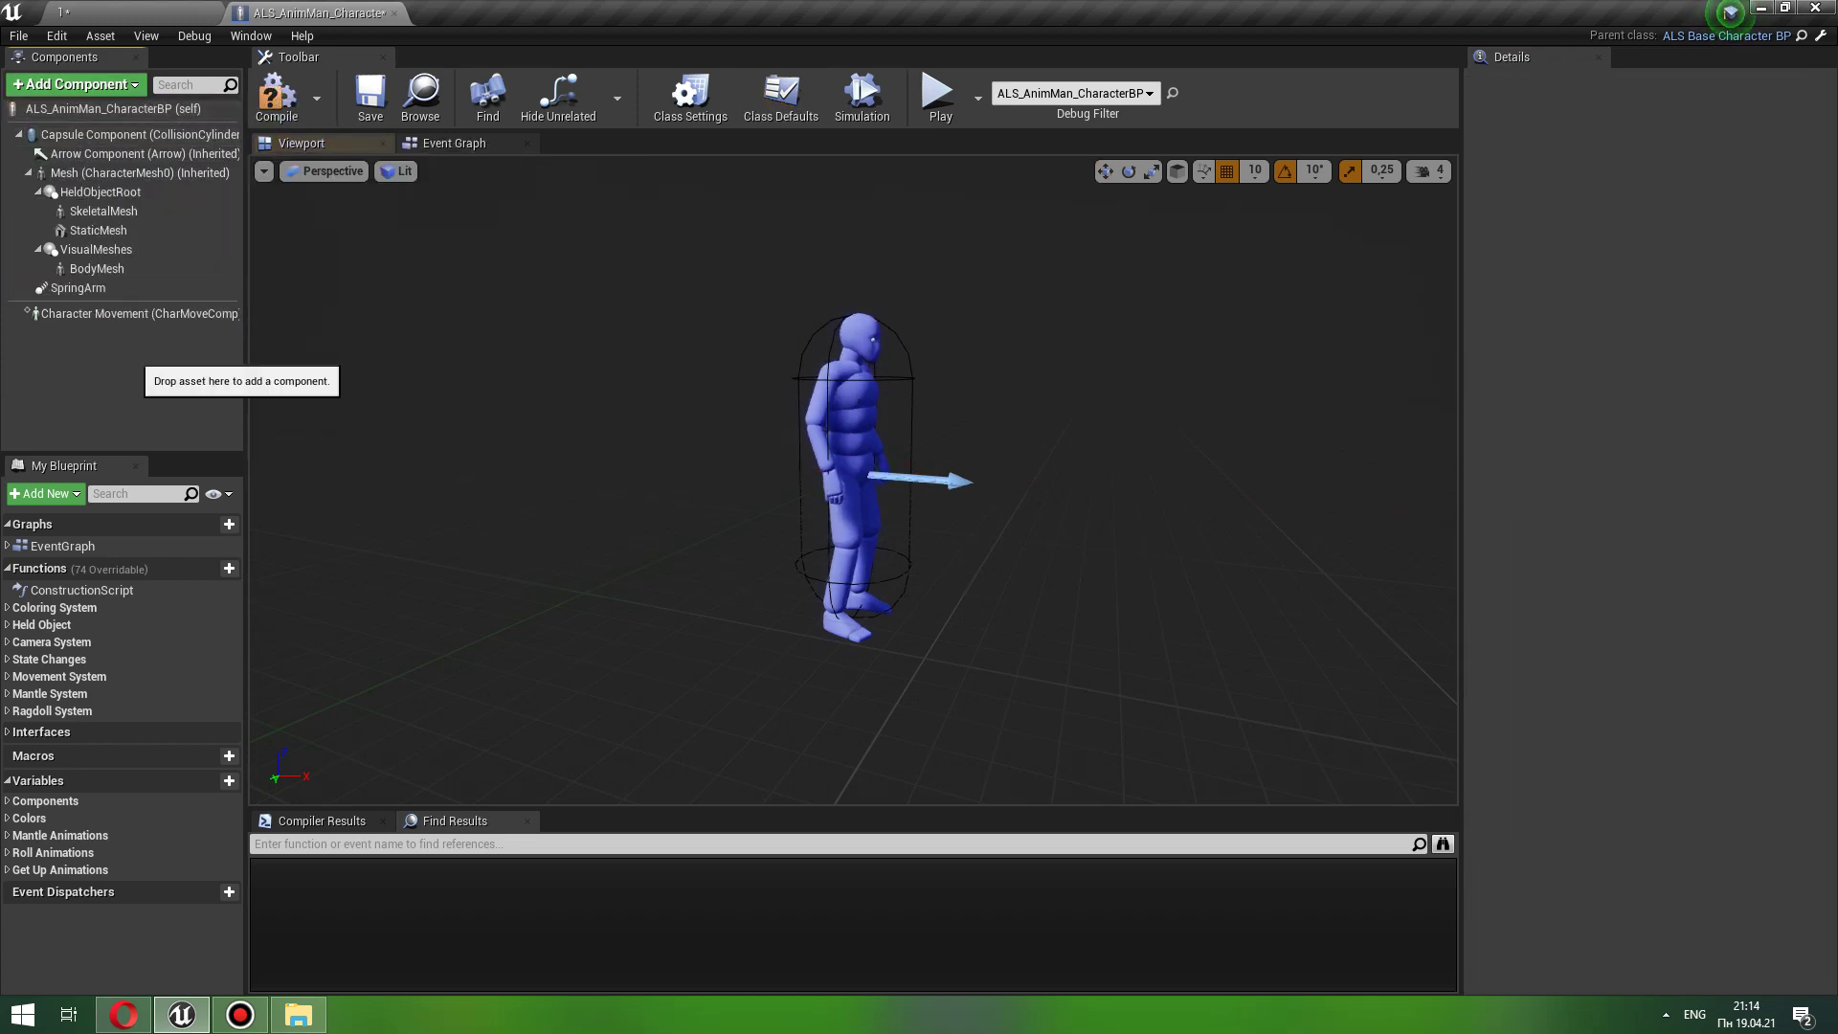
Step: Add a Camera component beneath the SpringArm
{"action": "left_click", "coordinate": [77, 84]}
{"action": "type", "text": "camera"}
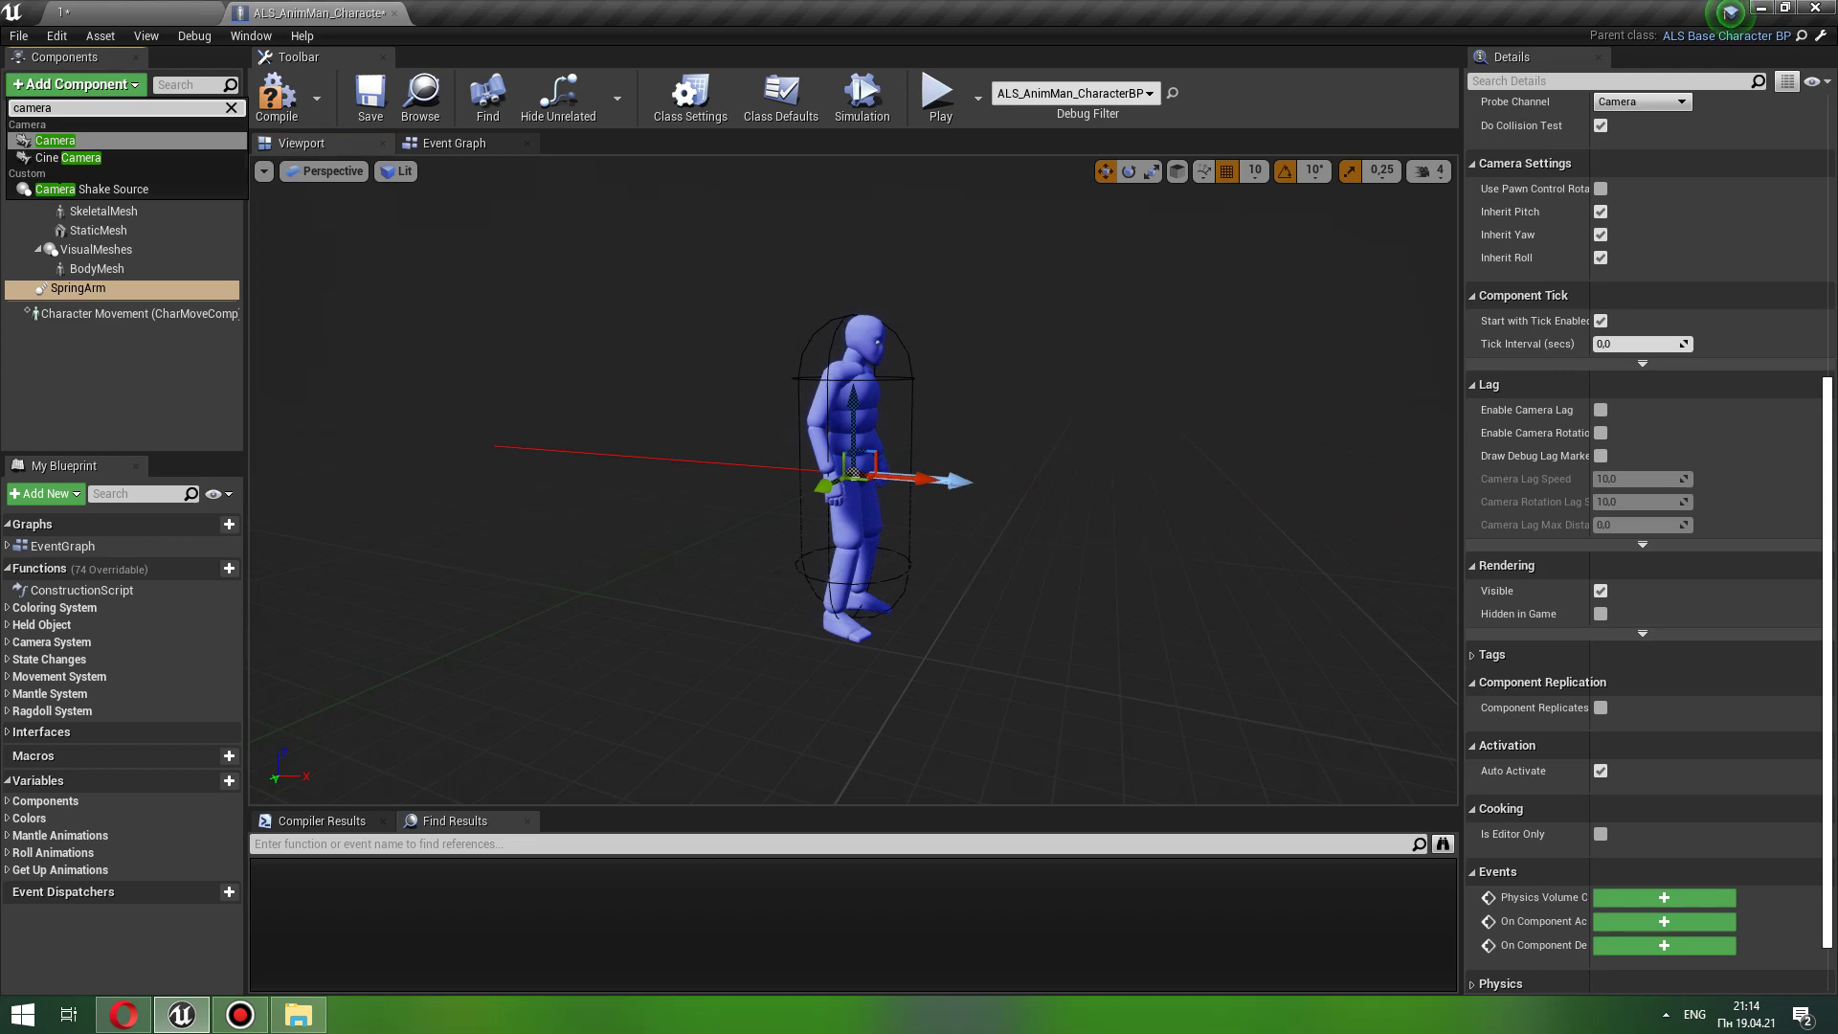
{"action": "key", "text": "Return"}
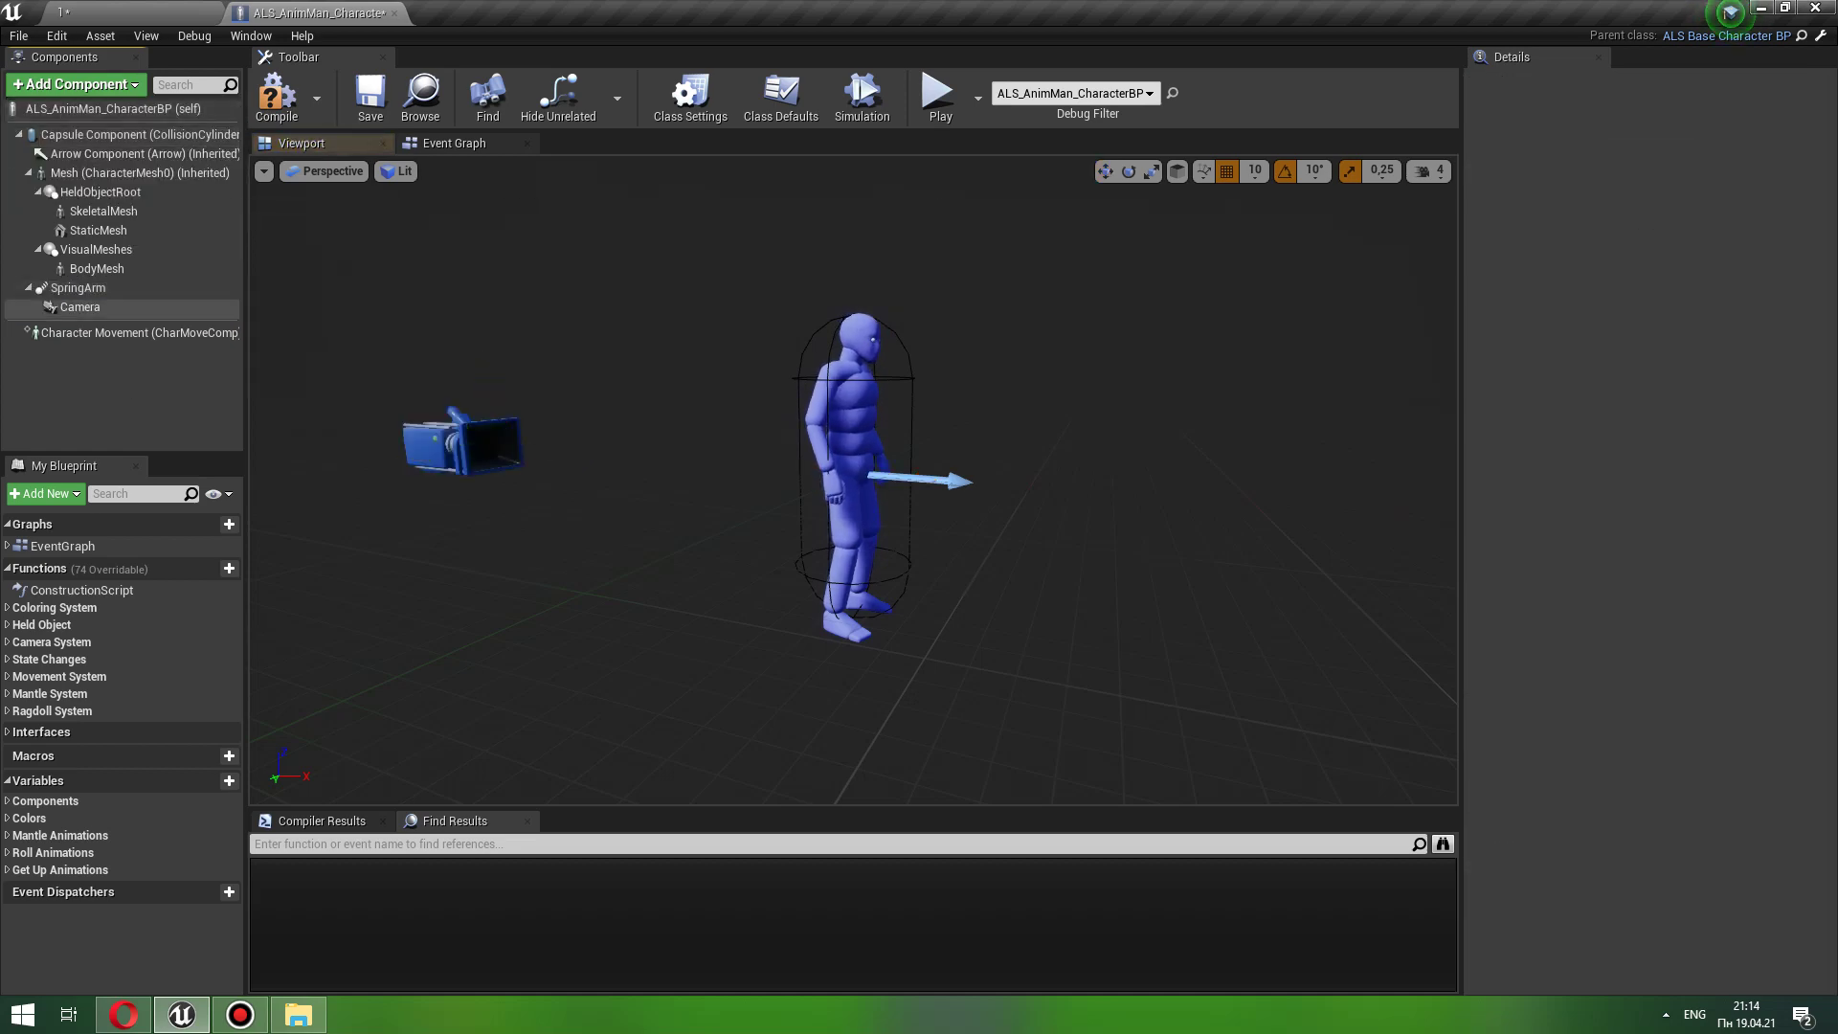
{"action": "scroll", "coordinate": [1644, 536], "scroll_direction": "up", "scroll_amount": 5}
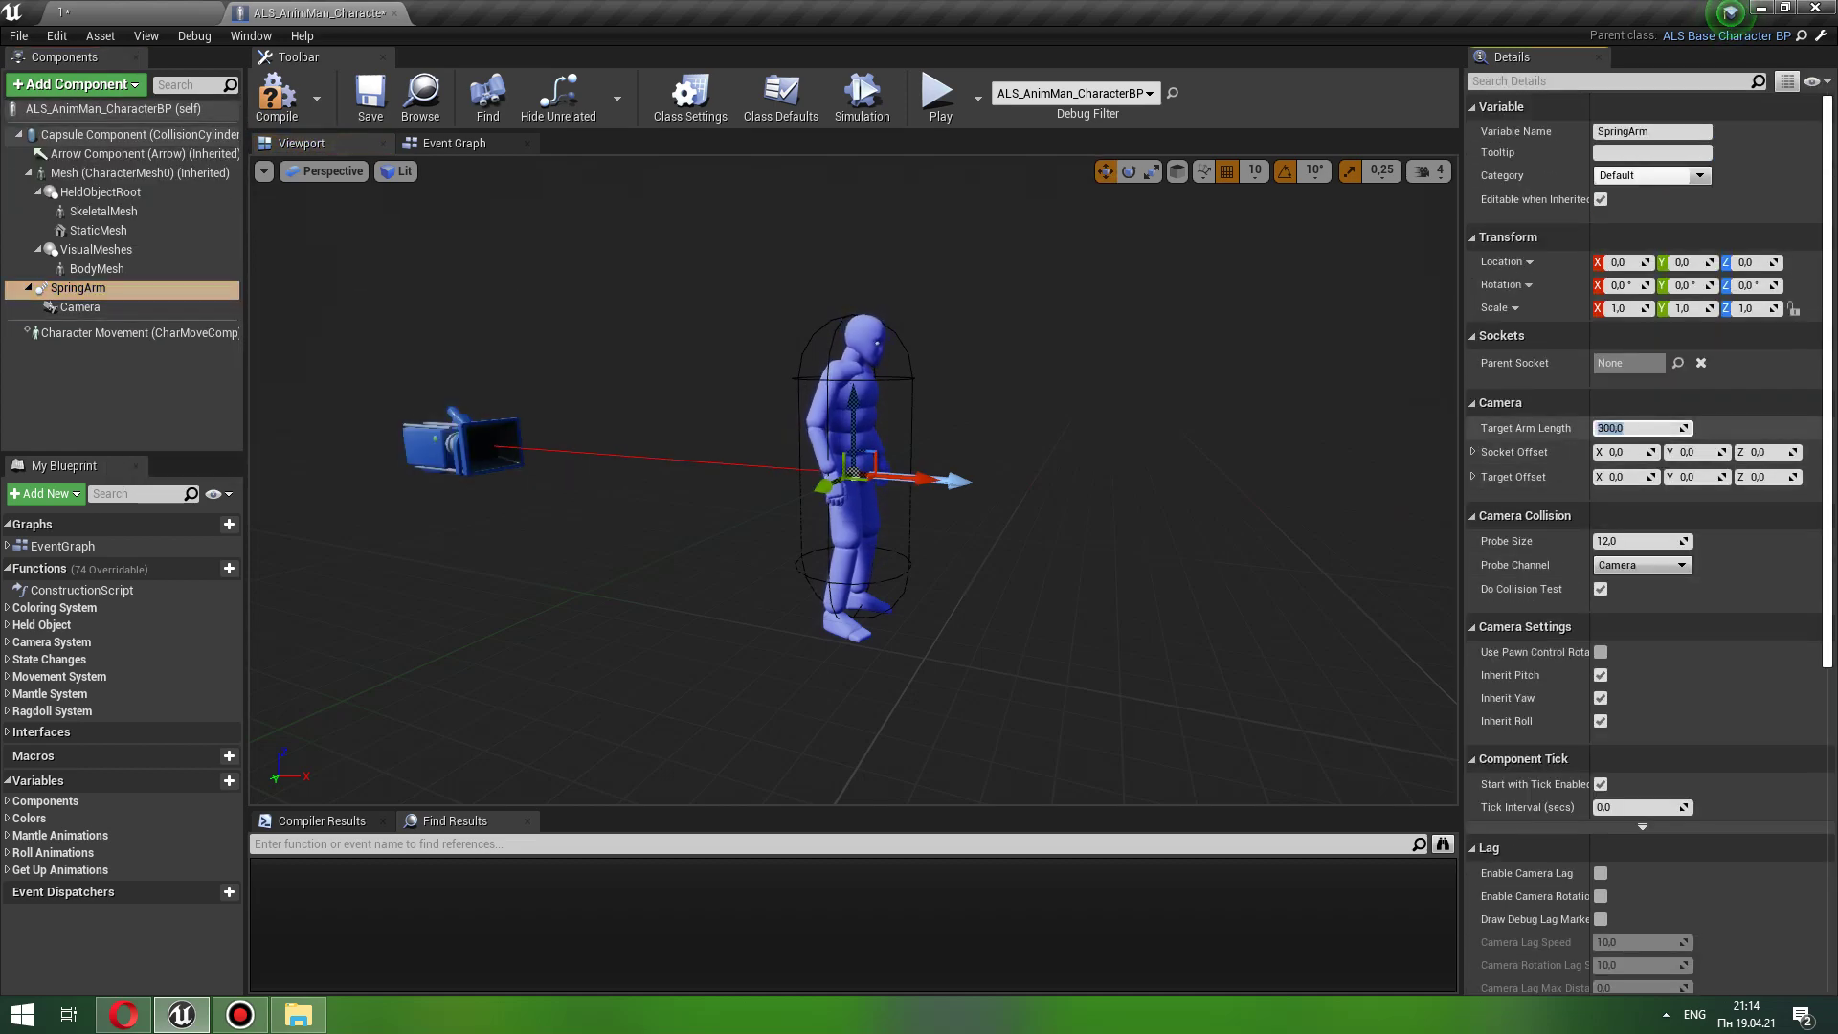
Step: Set the spring arm length to 250 and socket offset to 60 sideways, and raise it 60 units
{"action": "key", "text": "Return"}
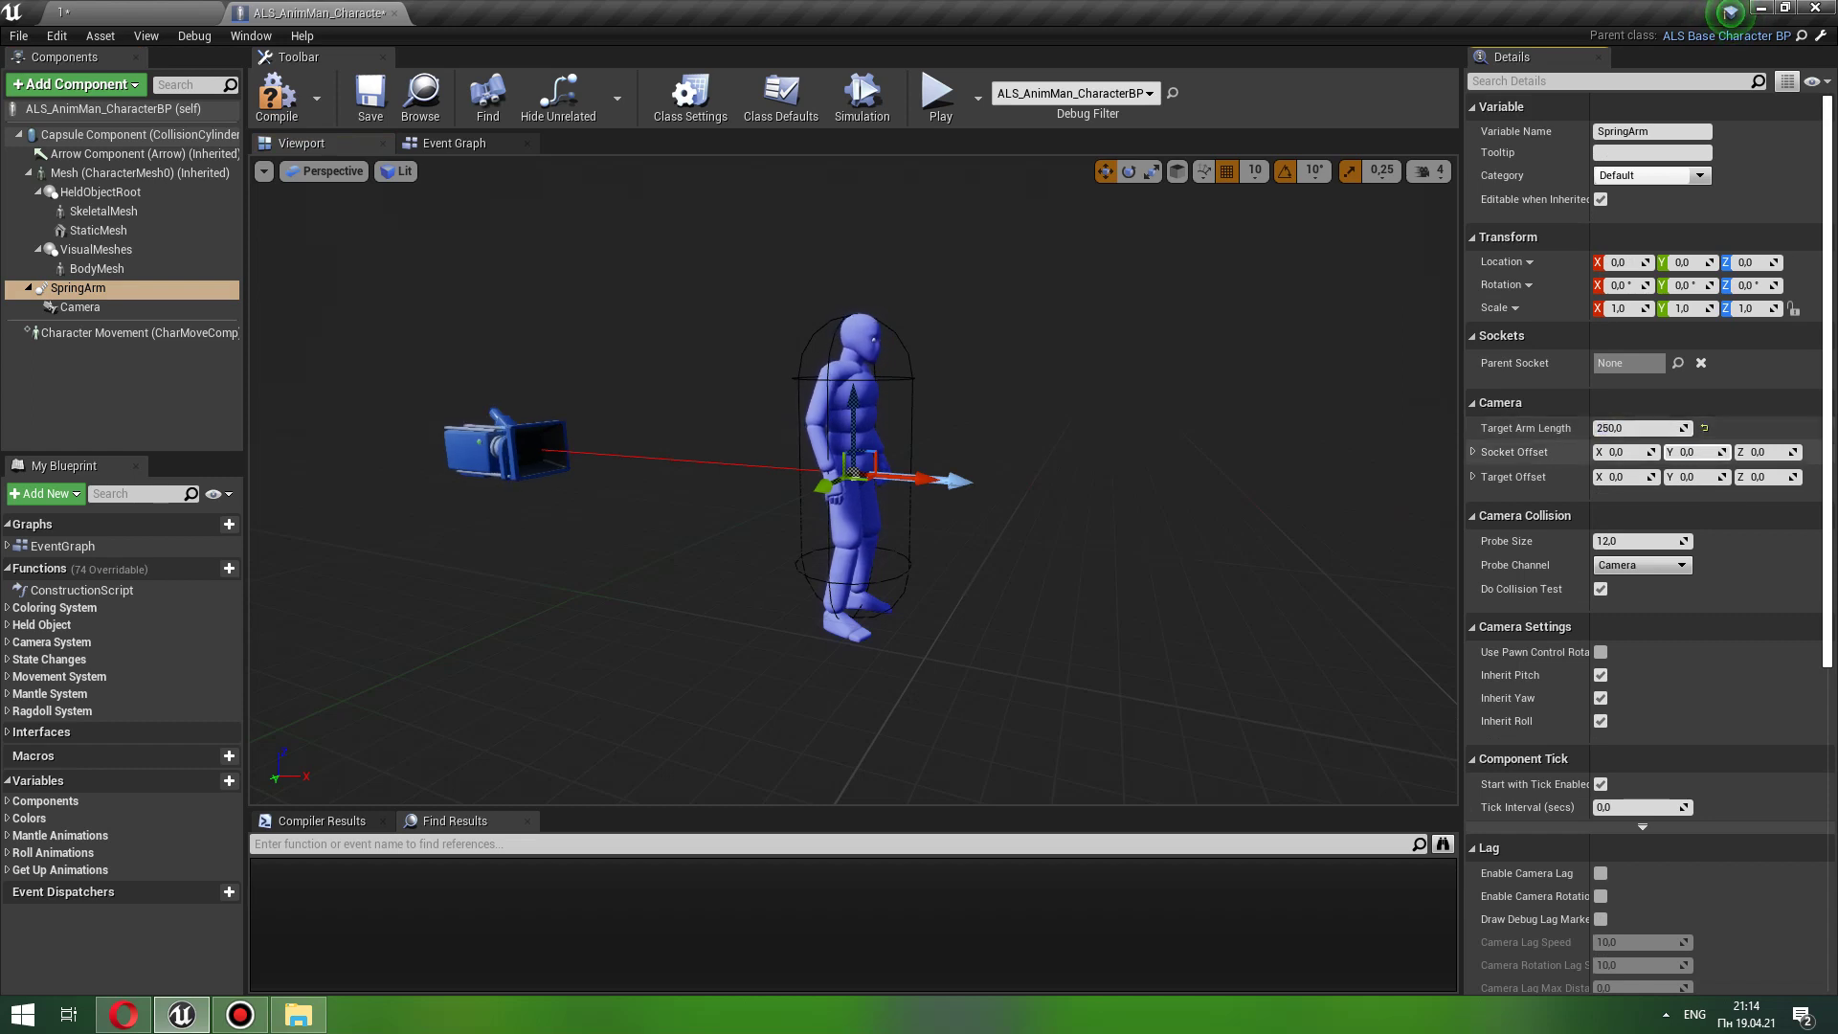
{"action": "type", "text": "0"}
{"action": "key", "text": "Return"}
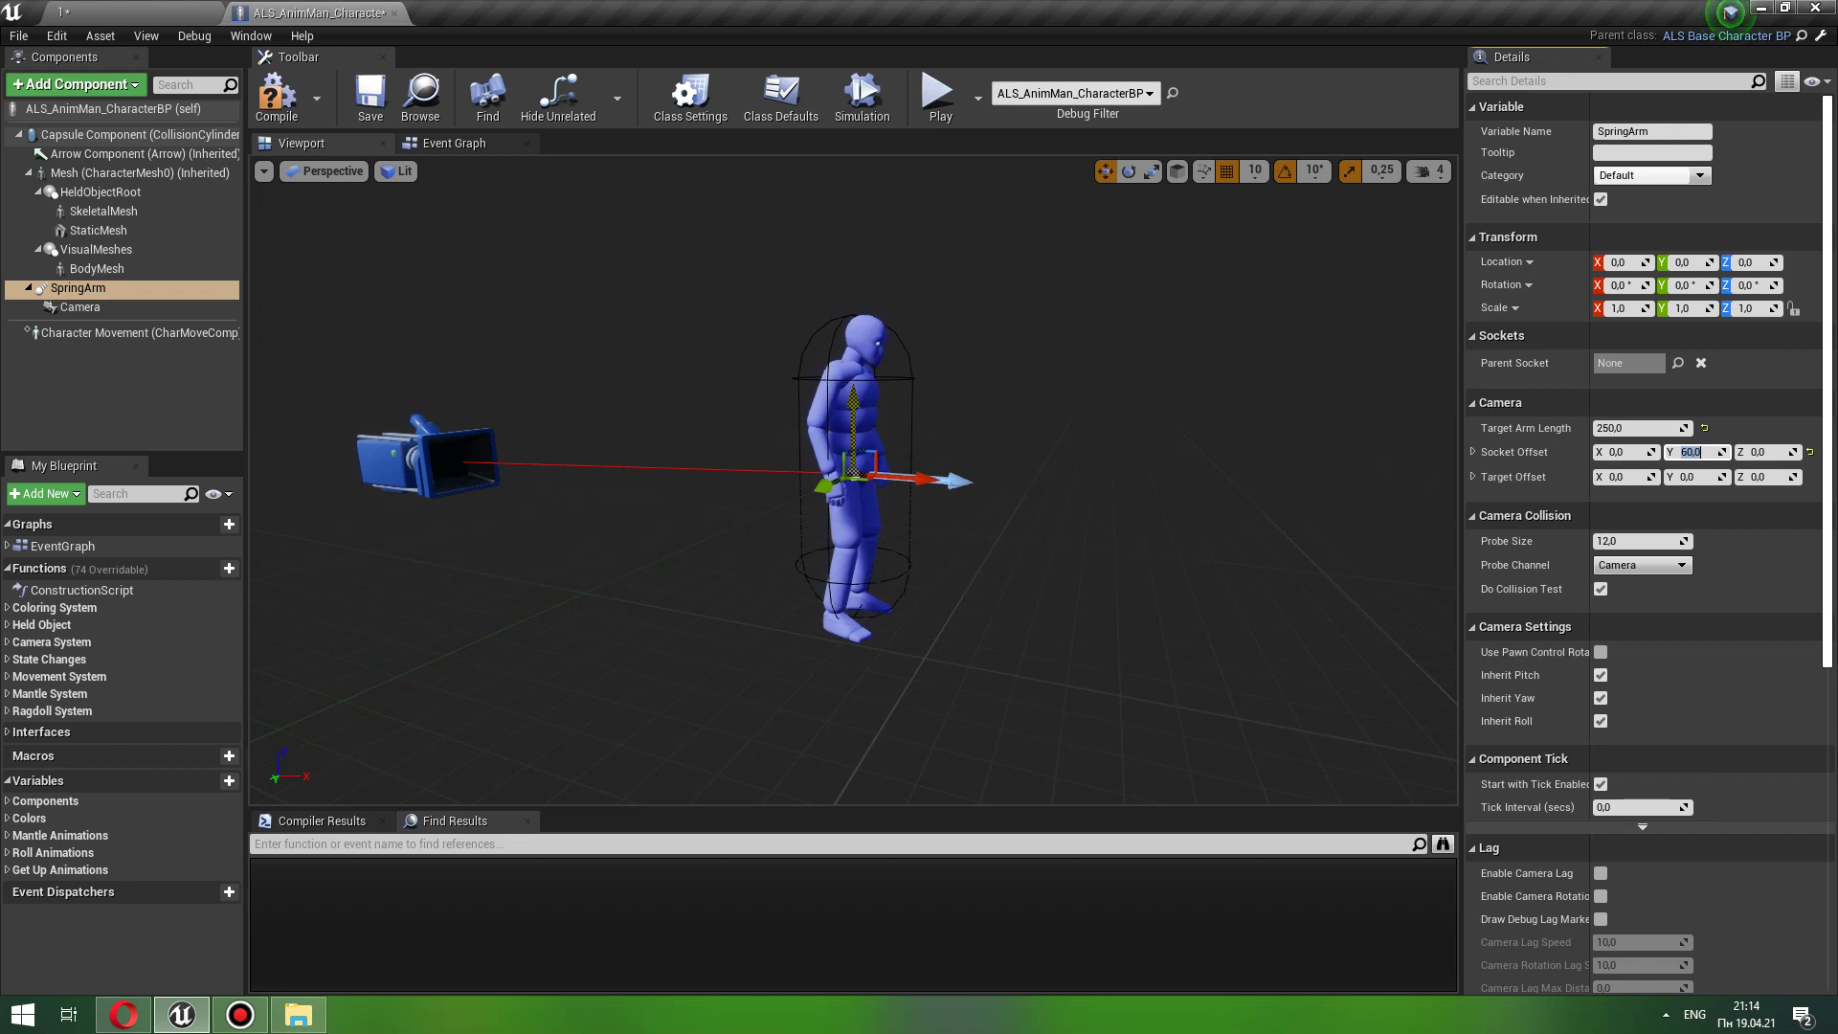
{"action": "left_click", "coordinate": [114, 287]}
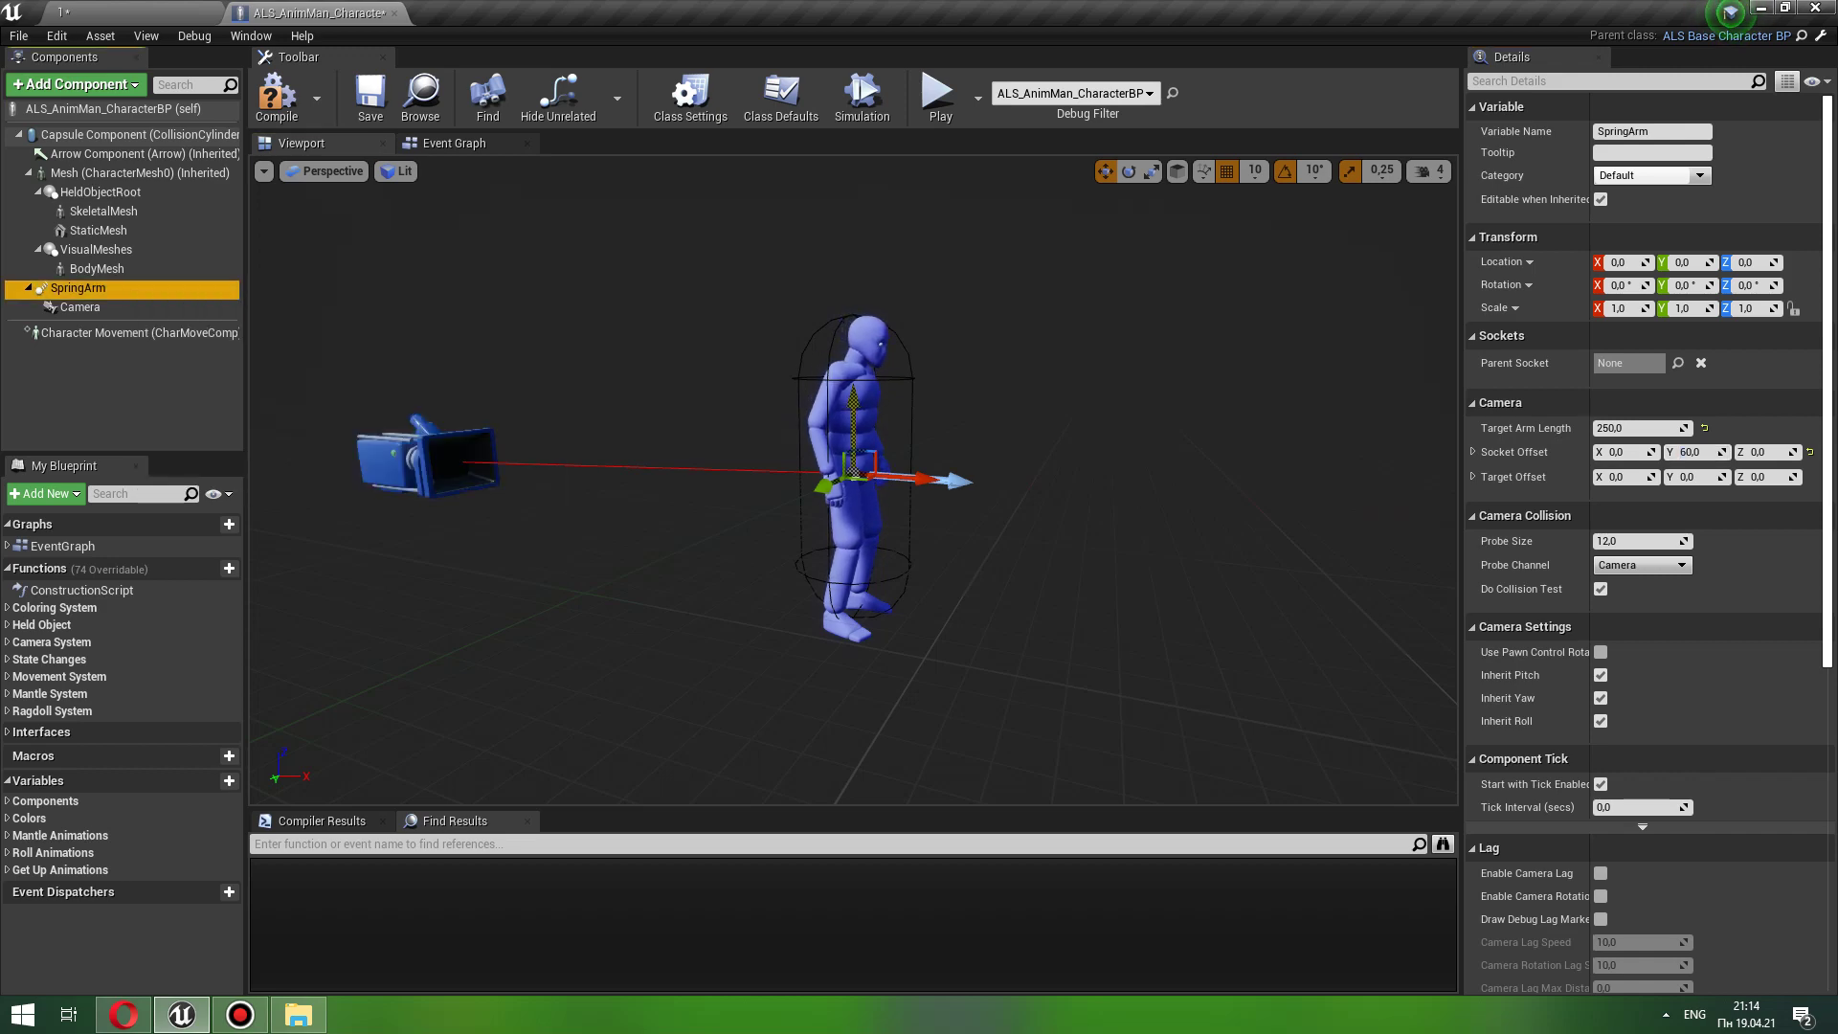
{"action": "left_click_drag", "start_coordinate": [851, 393], "coordinate": [850, 284]}
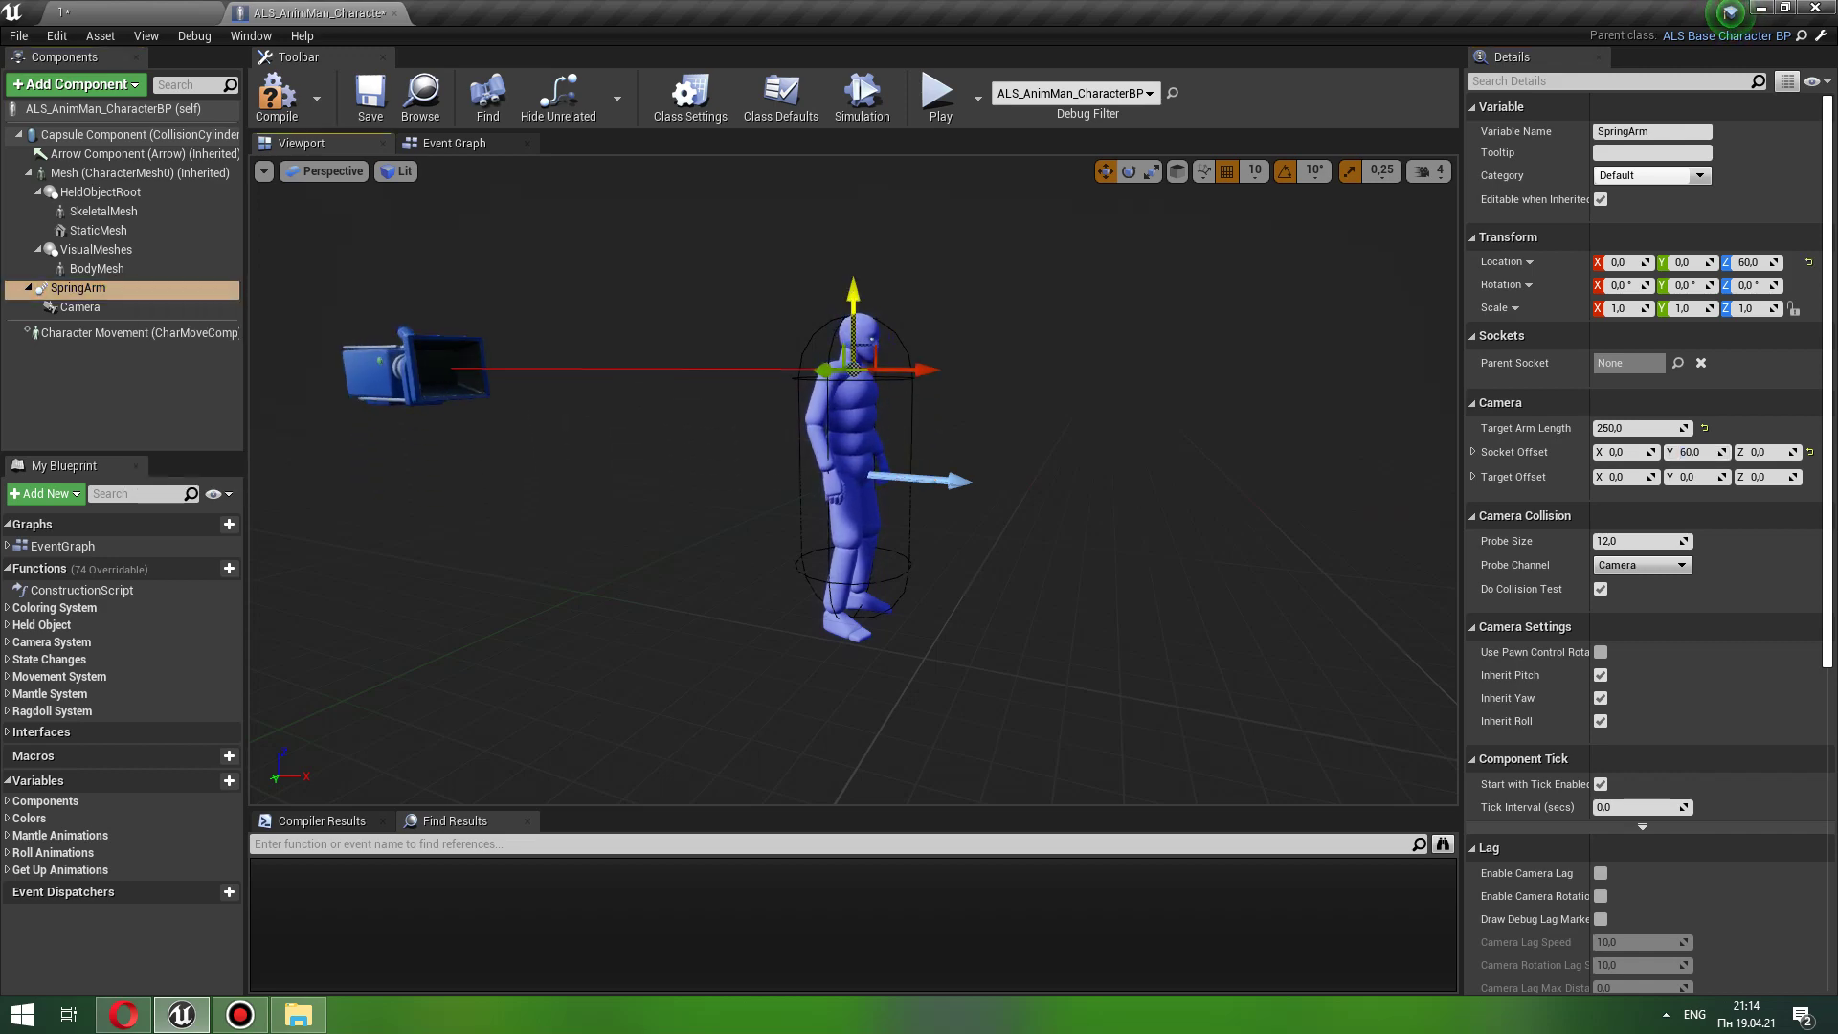
{"action": "mouse_move", "coordinate": [850, 287]}
{"action": "right_mouse_down"}
{"action": "mouse_move", "coordinate": [891, 402]}
{"action": "mouse_move", "coordinate": [948, 407]}
{"action": "right_mouse_up"}
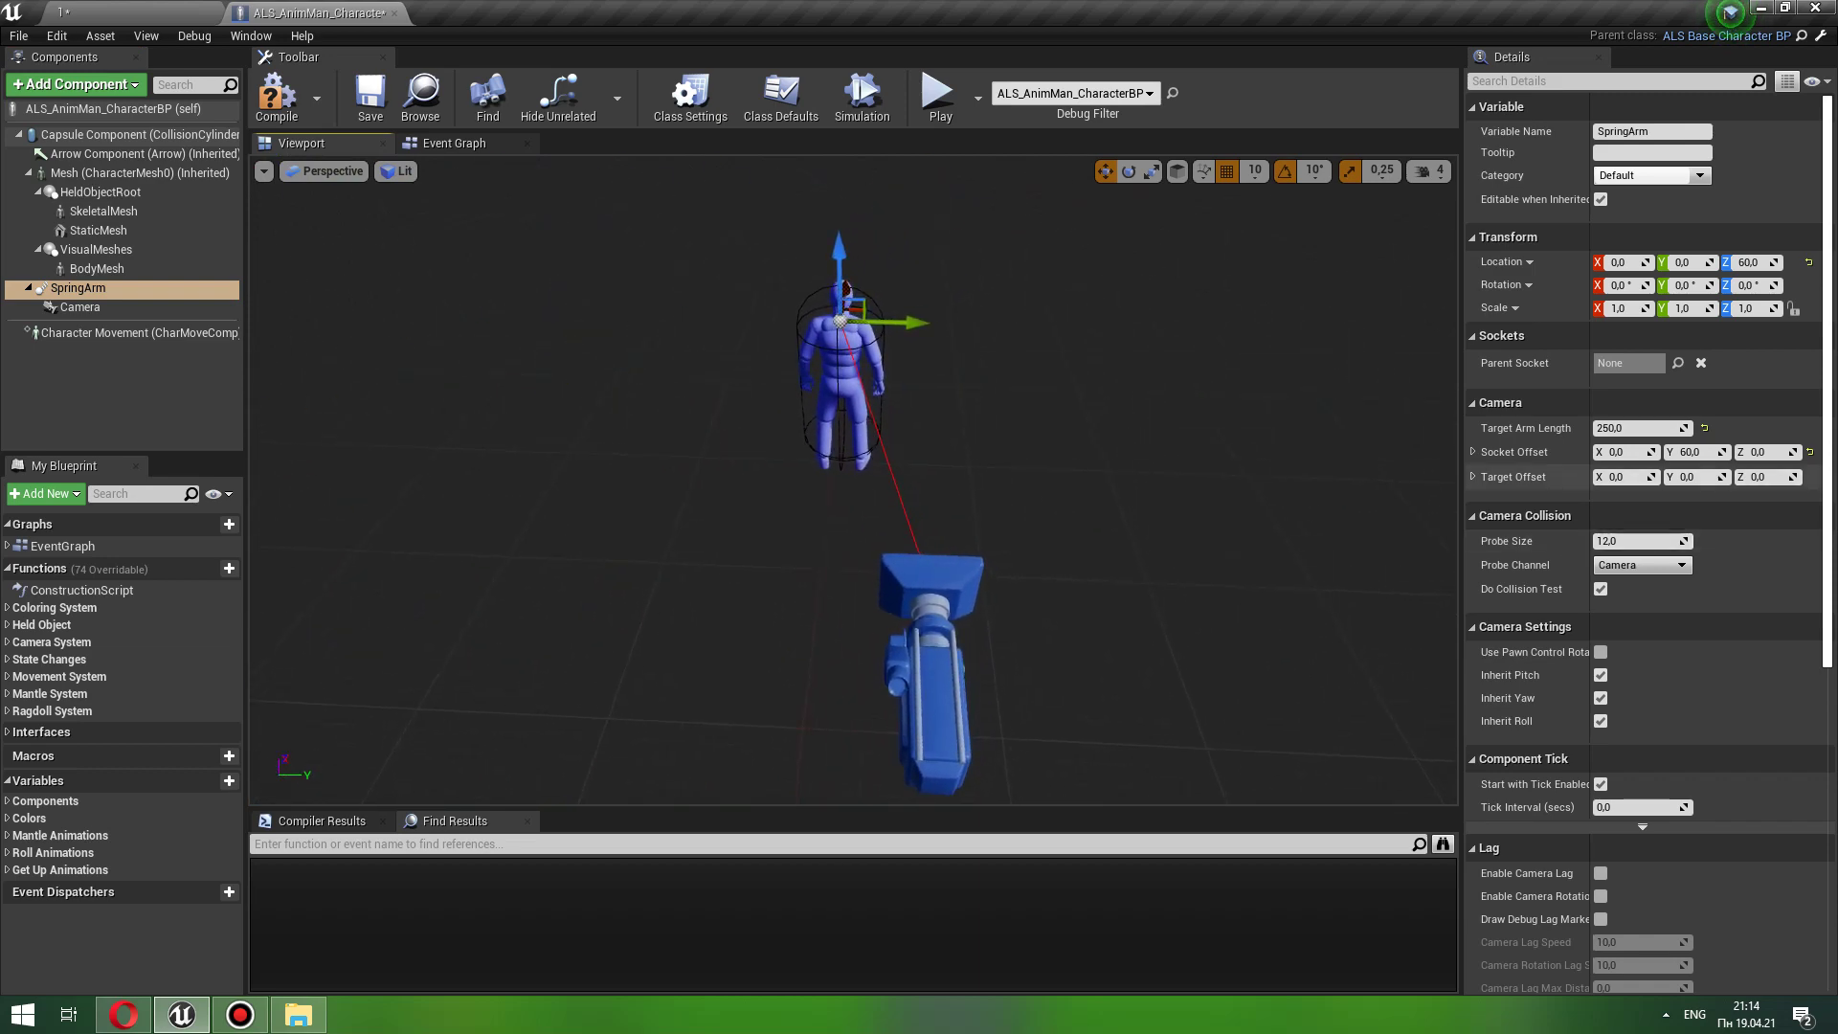
Step: Enable pawn control rotation and camera rotation lag, disable inherit roll, and save
{"action": "left_click", "coordinate": [1601, 652]}
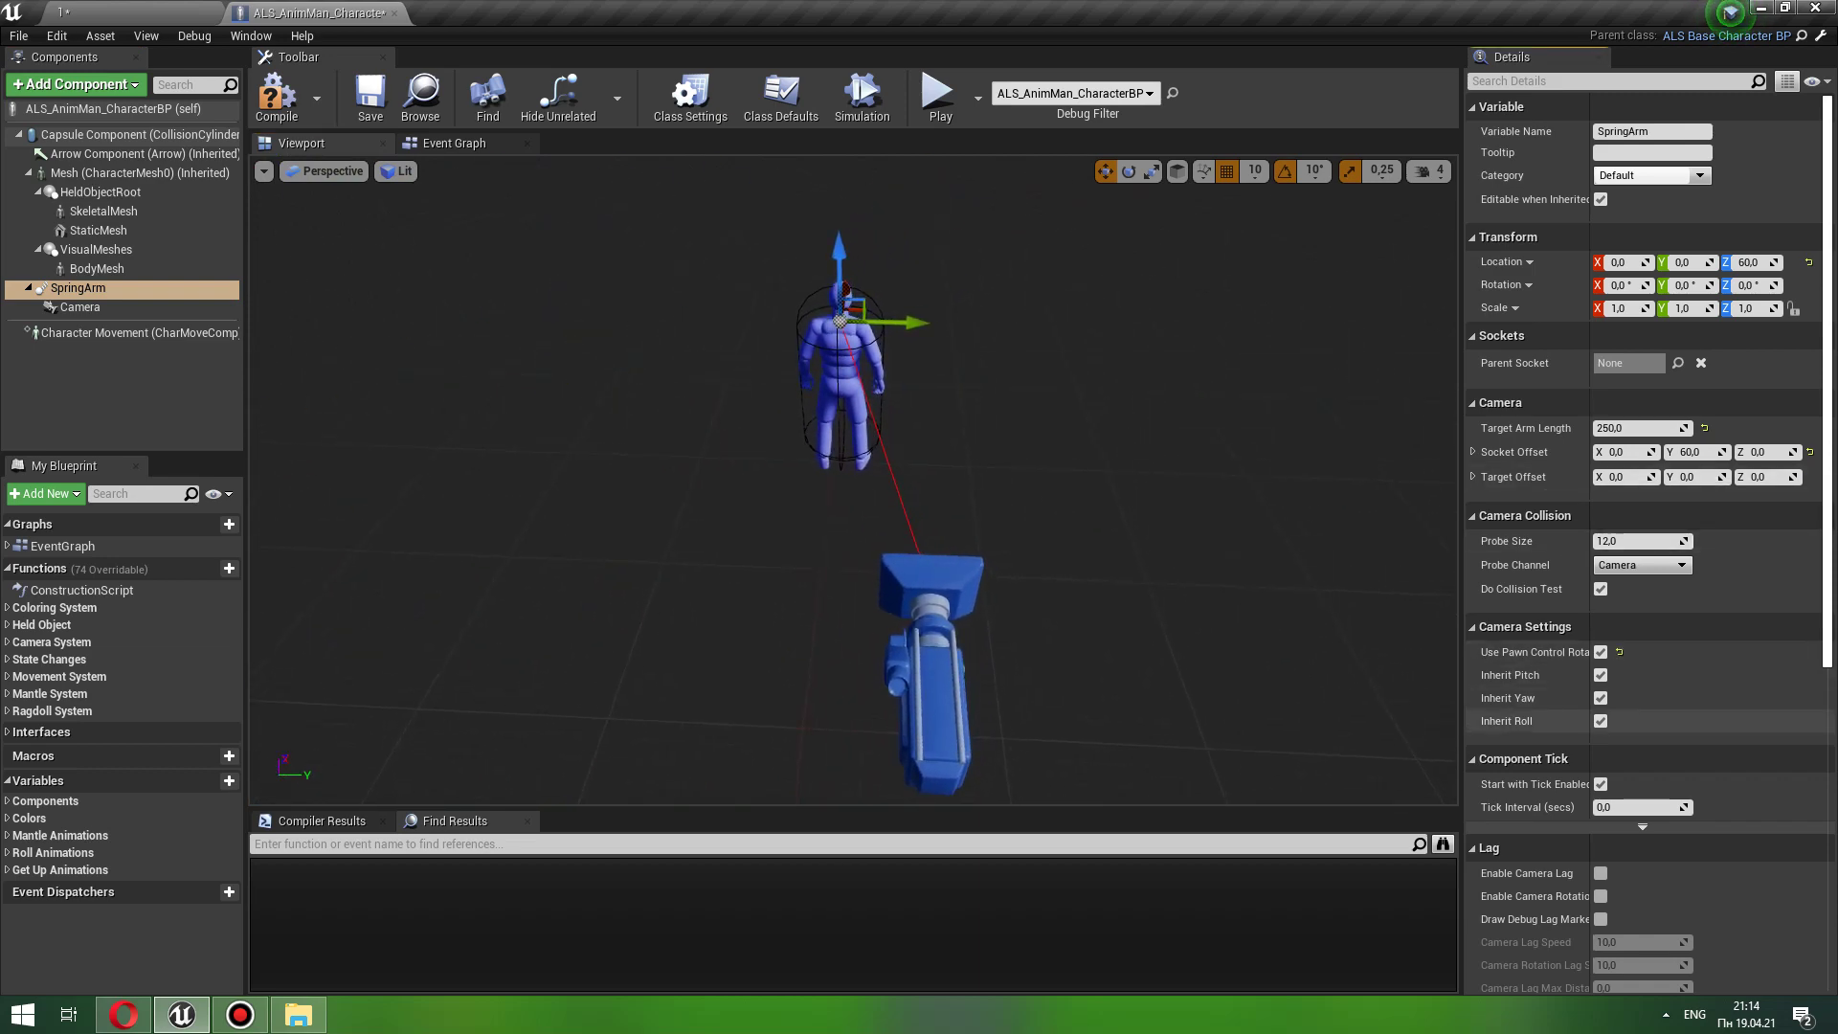
{"action": "left_click", "coordinate": [1601, 721]}
{"action": "scroll", "coordinate": [1601, 721], "scroll_direction": "down", "scroll_amount": 3}
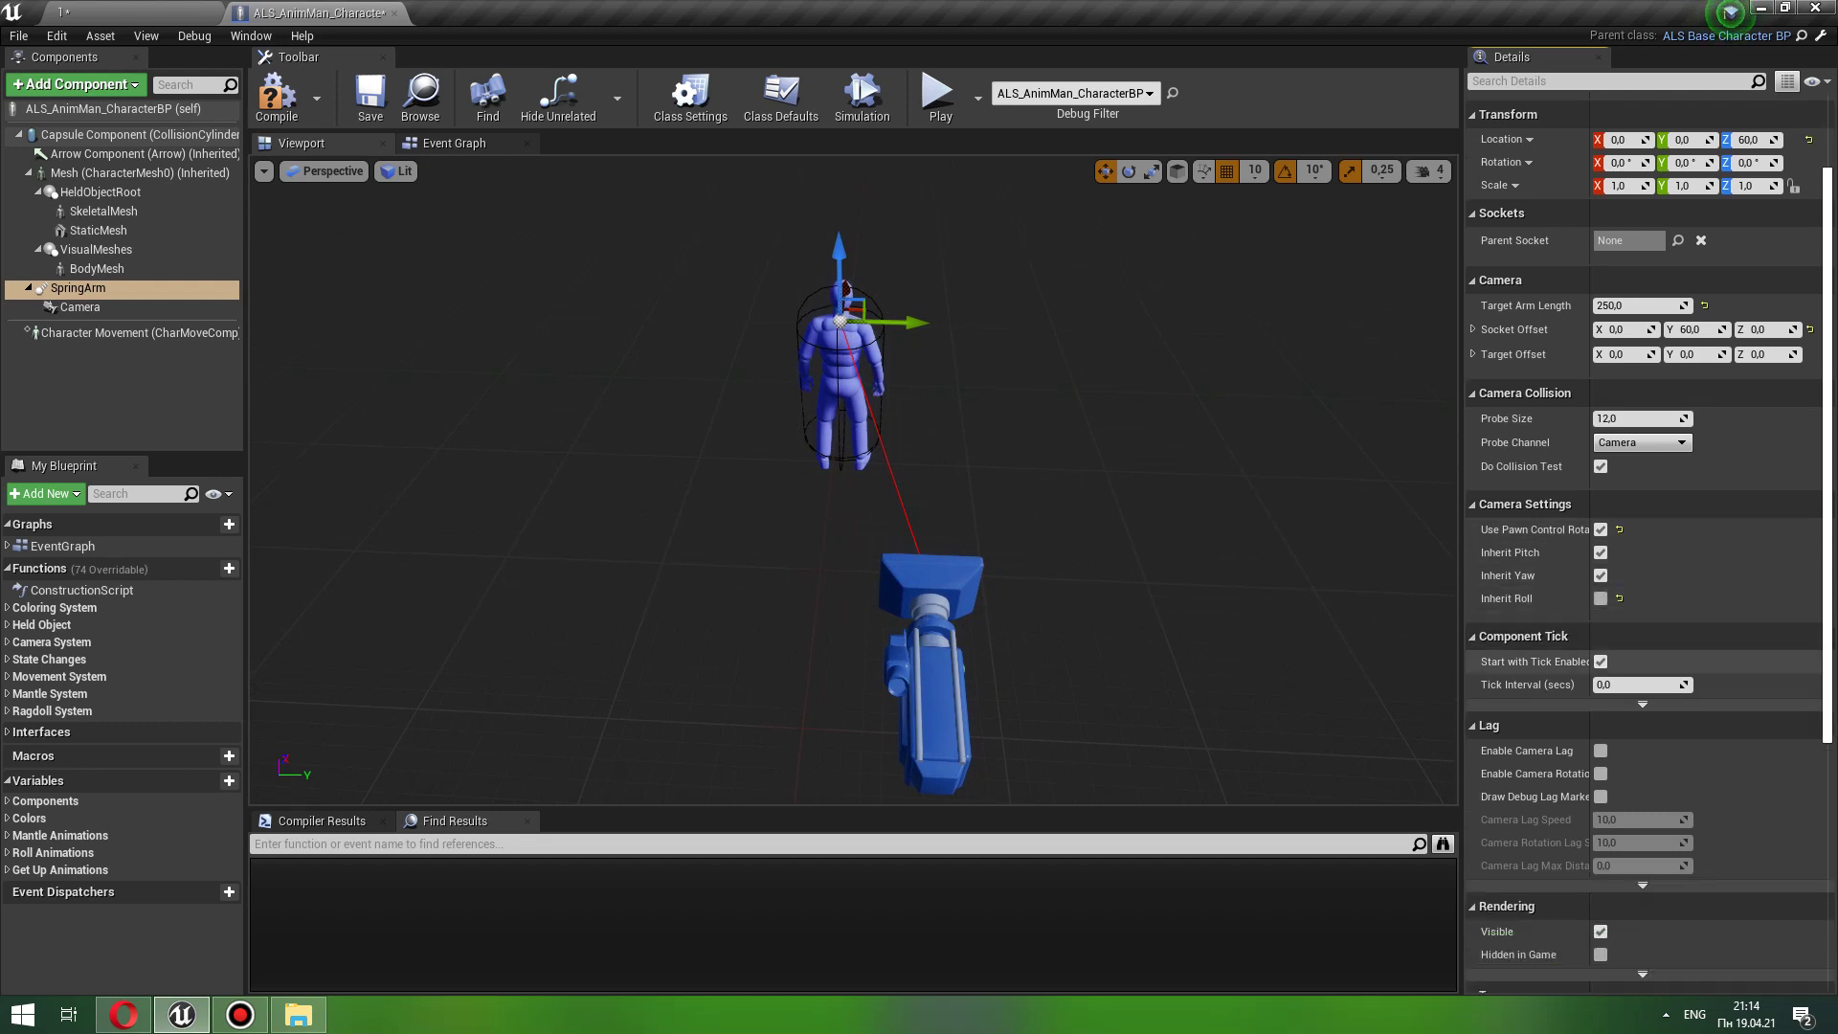
{"action": "left_click", "coordinate": [1601, 743]}
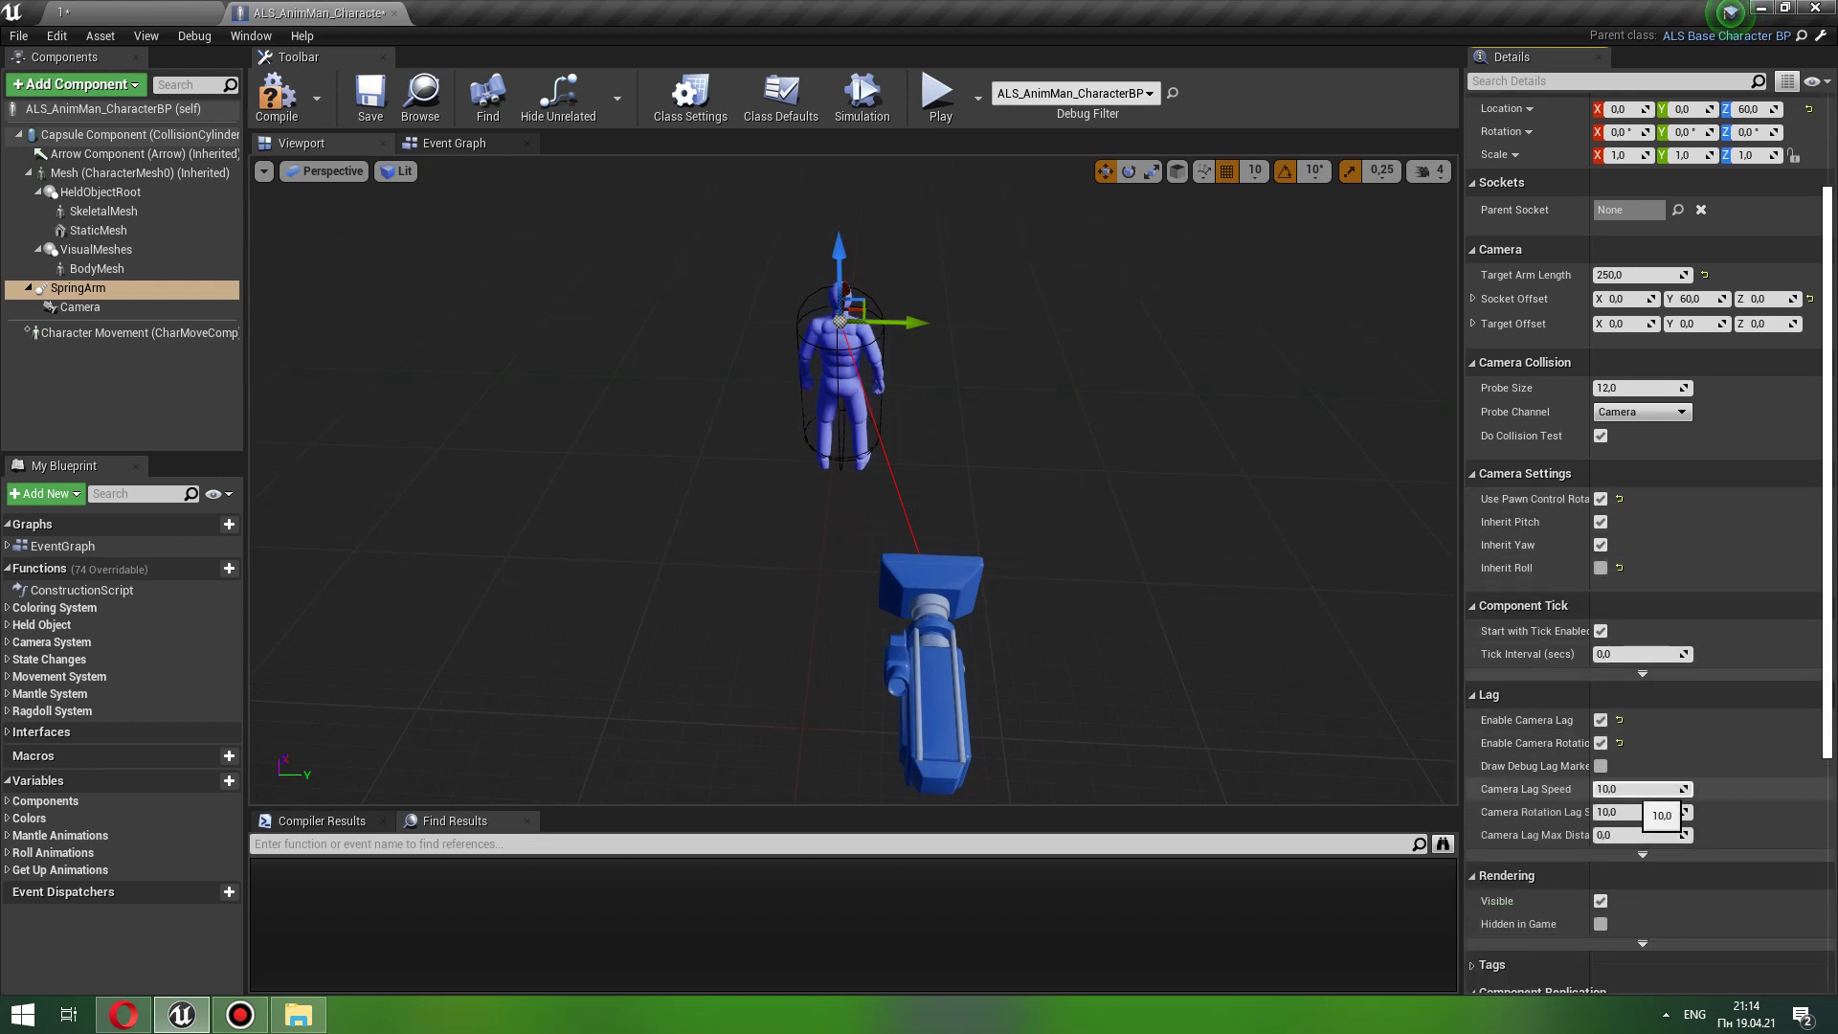
{"action": "scroll", "coordinate": [1601, 743], "scroll_direction": "up", "scroll_amount": 3}
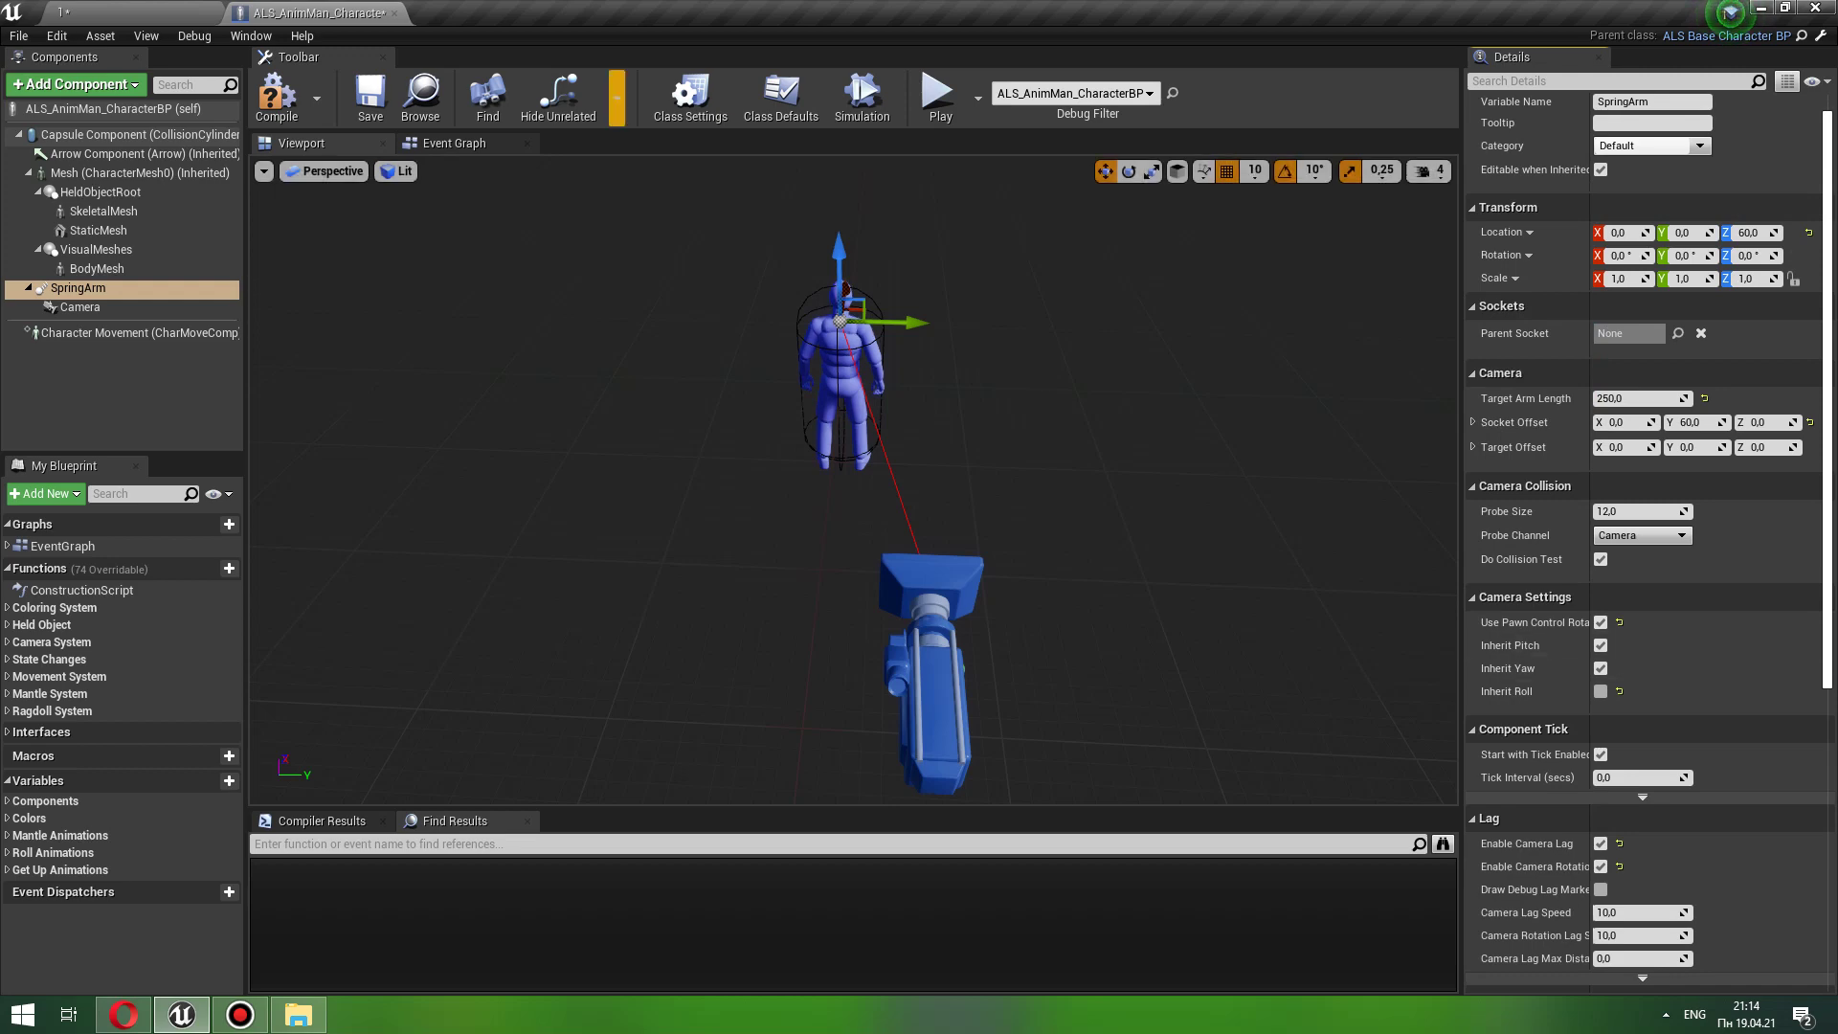
{"action": "left_click", "coordinate": [370, 98]}
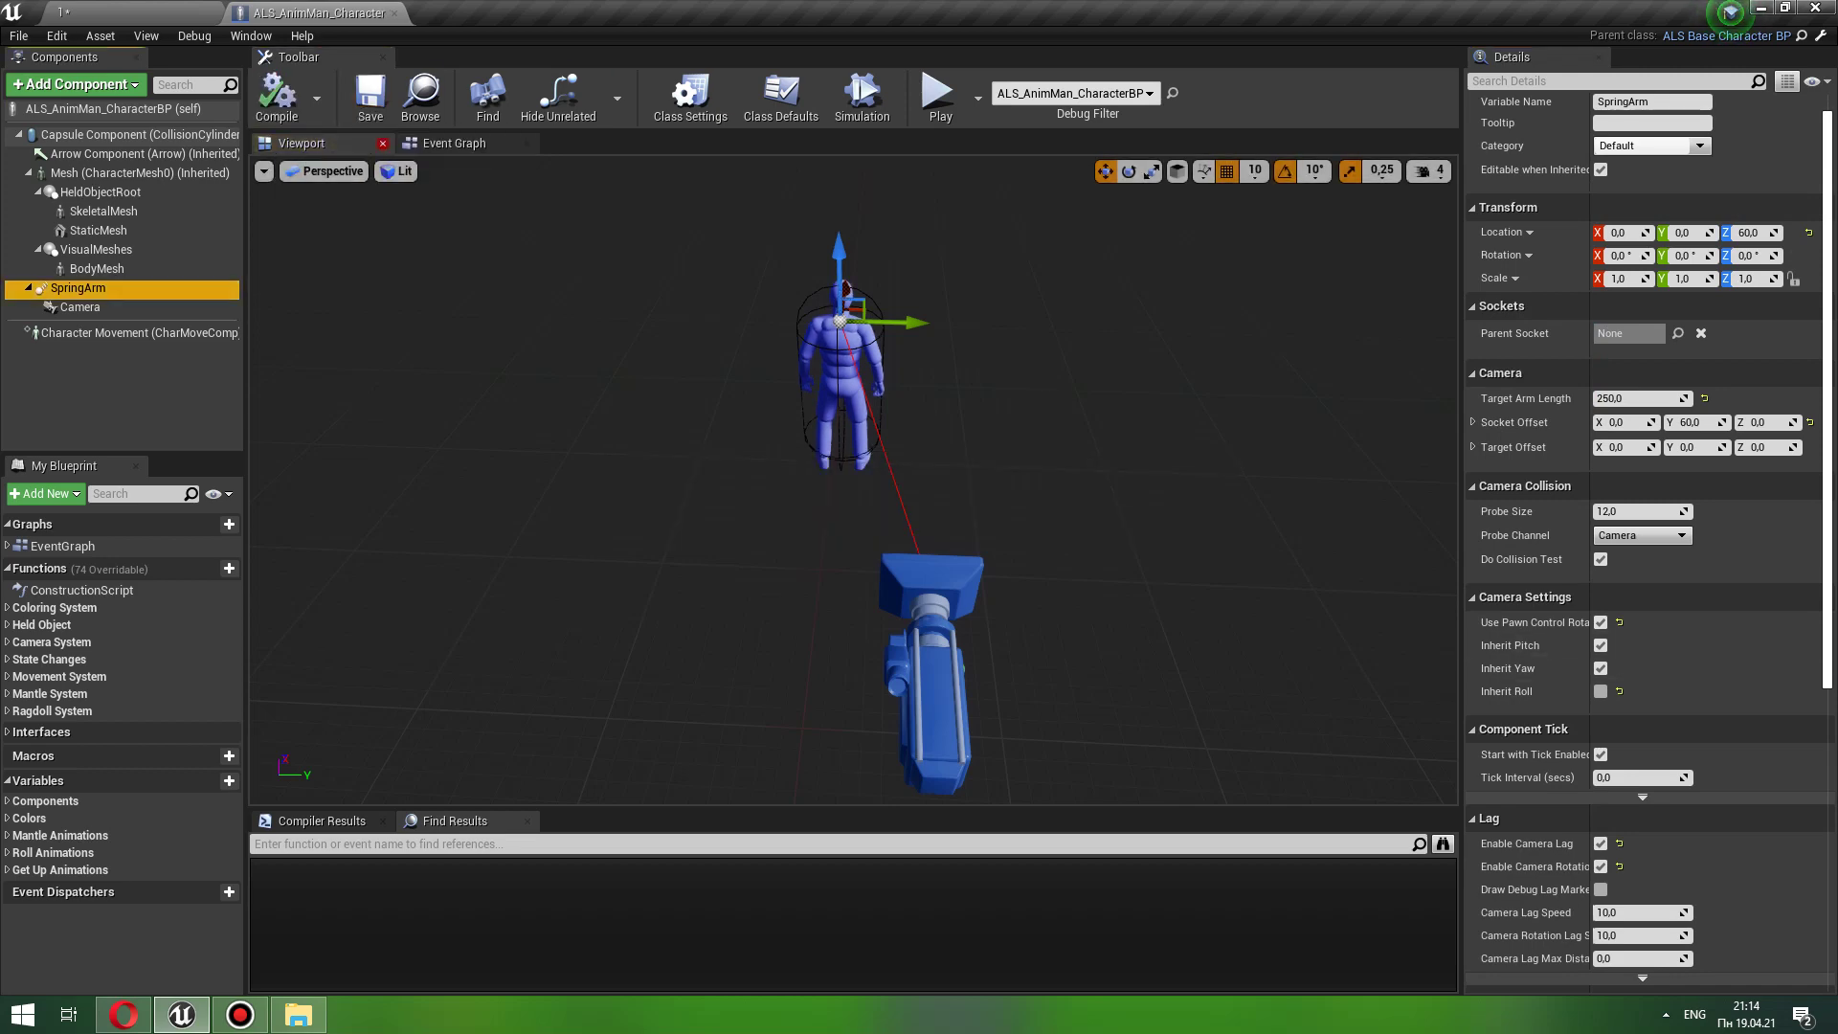
{"action": "left_click", "coordinate": [95, 11]}
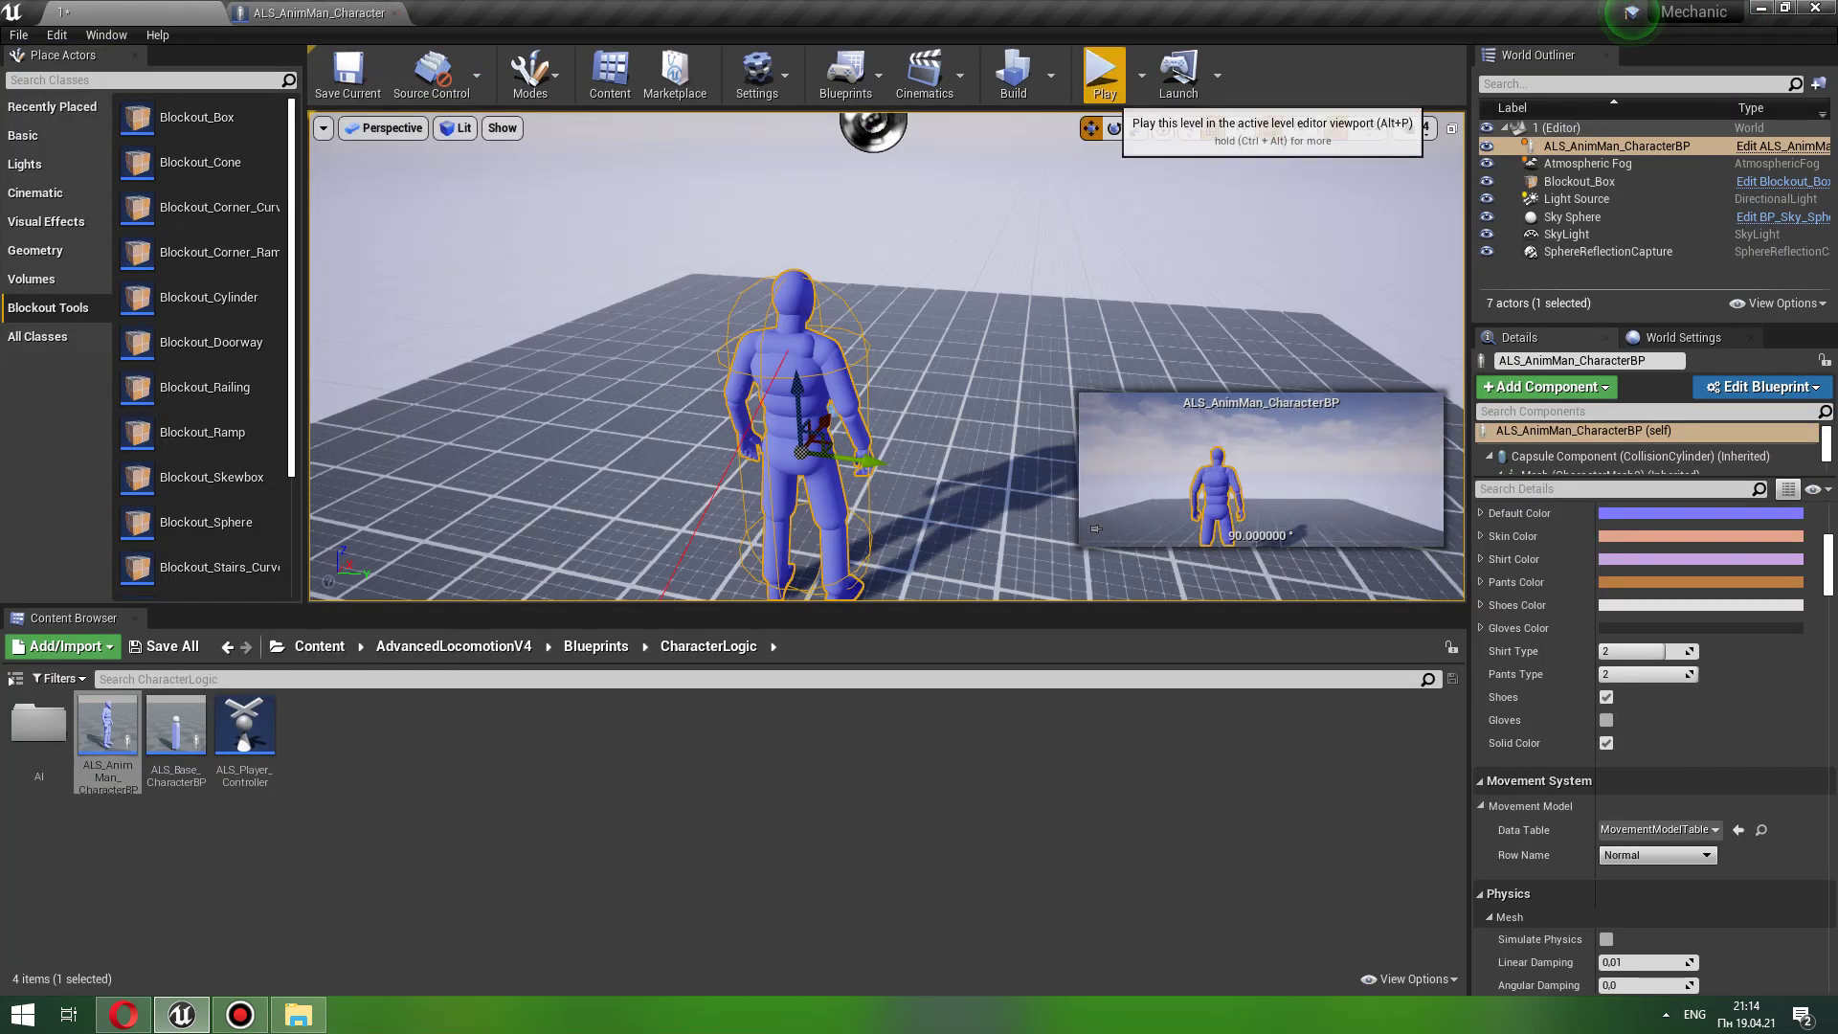
Step: Play-test the level, running the character forward with W to check the new camera
{"action": "left_click", "coordinate": [1104, 74]}
{"action": "key", "text": "w"}
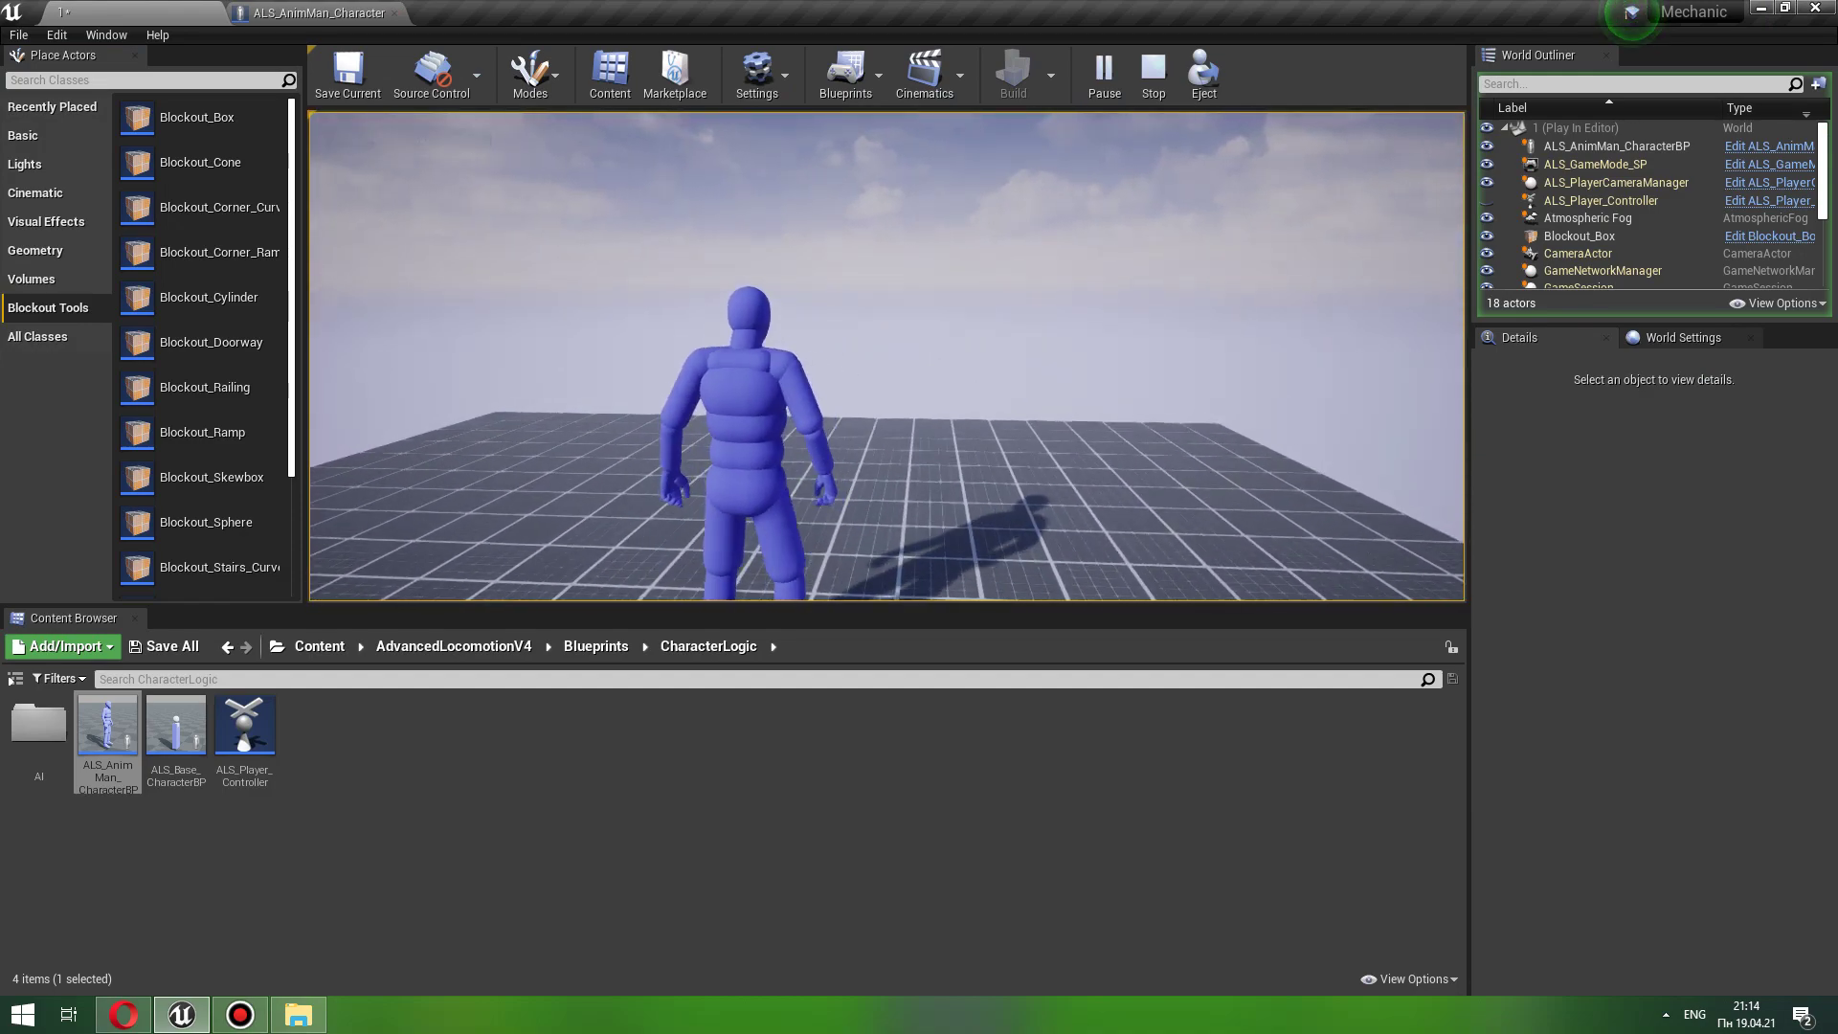
{"action": "key", "text": "Escape"}
Step: Add a Mouse Wheel Up input event to the character's Event Graph
{"action": "left_click", "coordinate": [316, 13]}
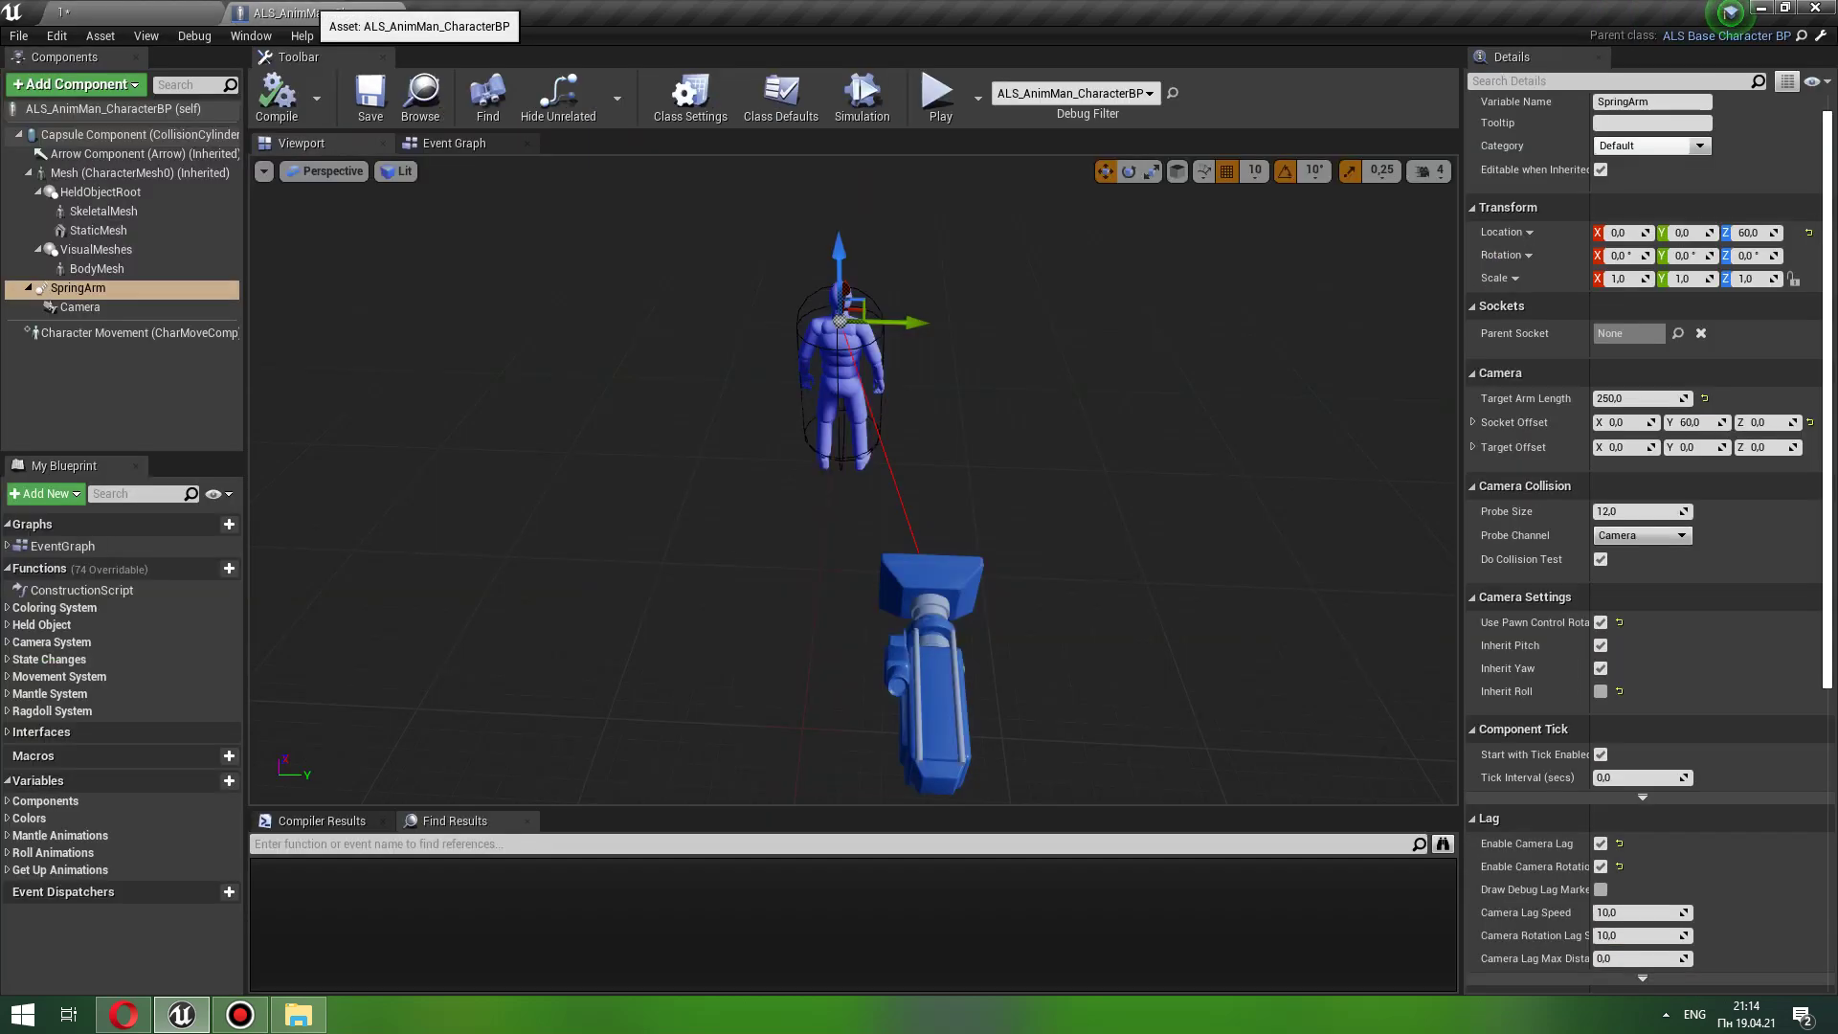
{"action": "left_click", "coordinate": [460, 144]}
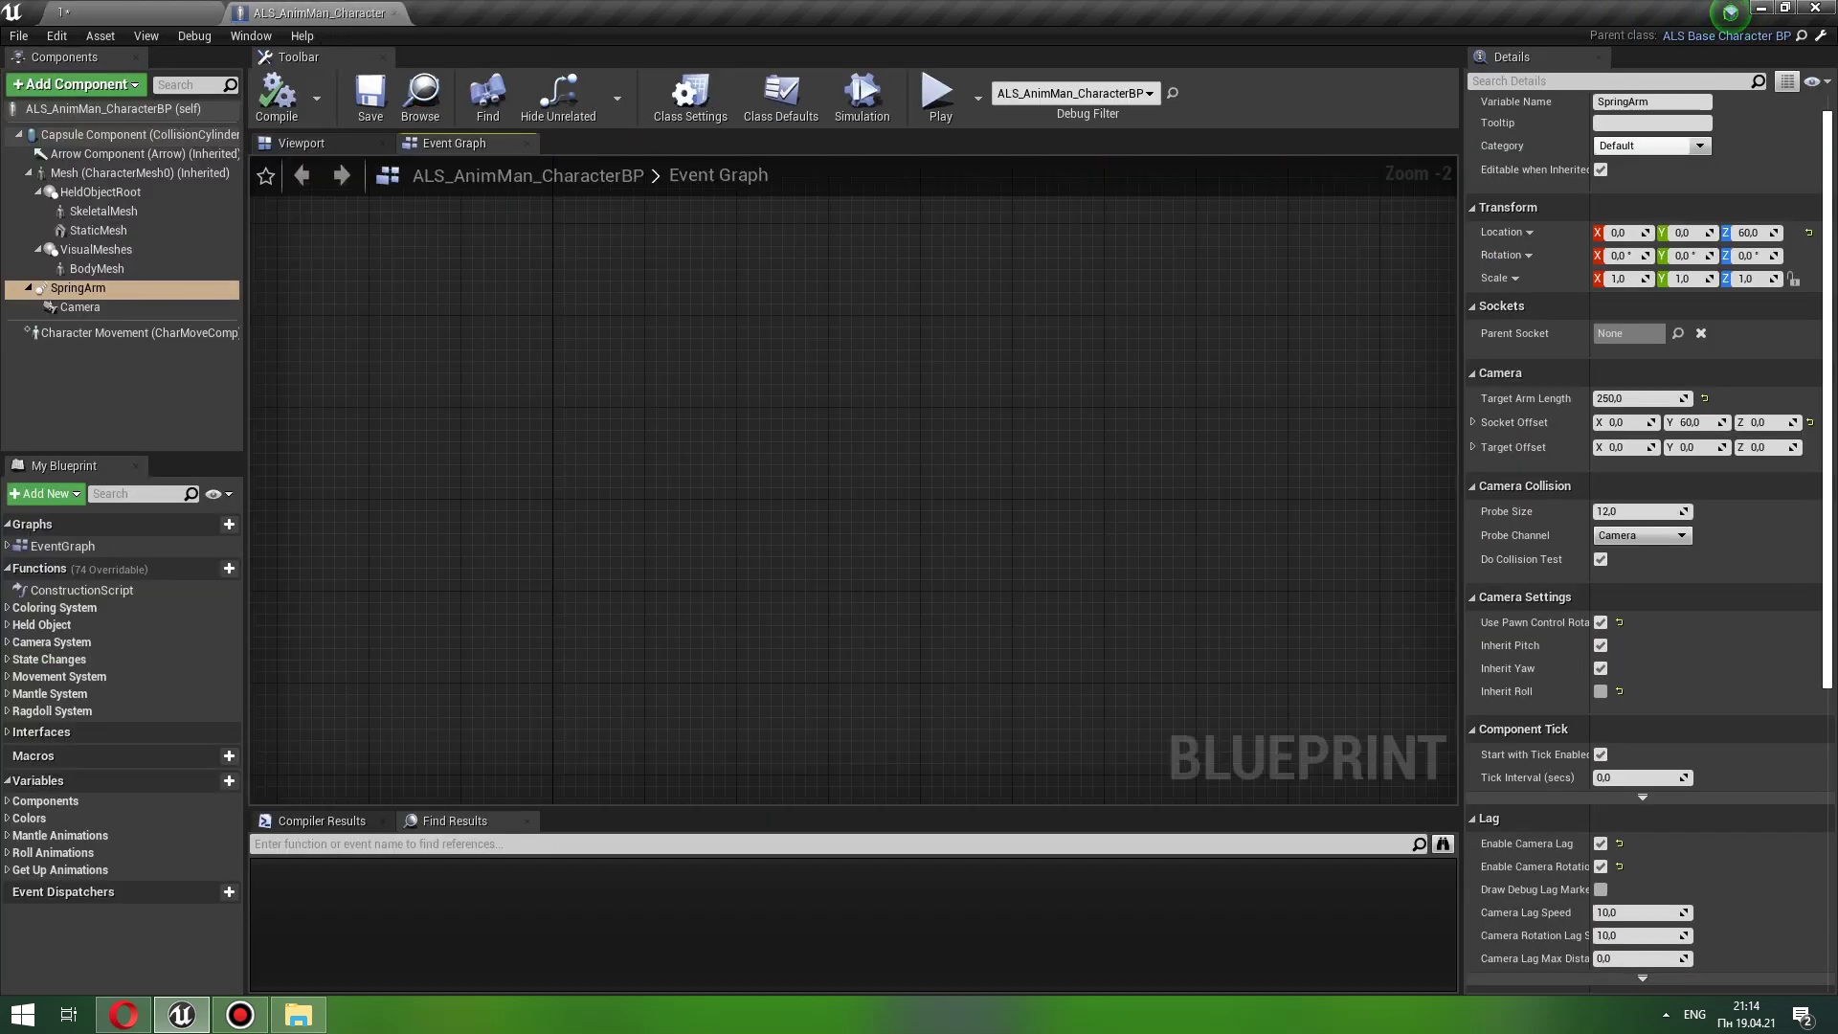
{"action": "right_click", "coordinate": [704, 354]}
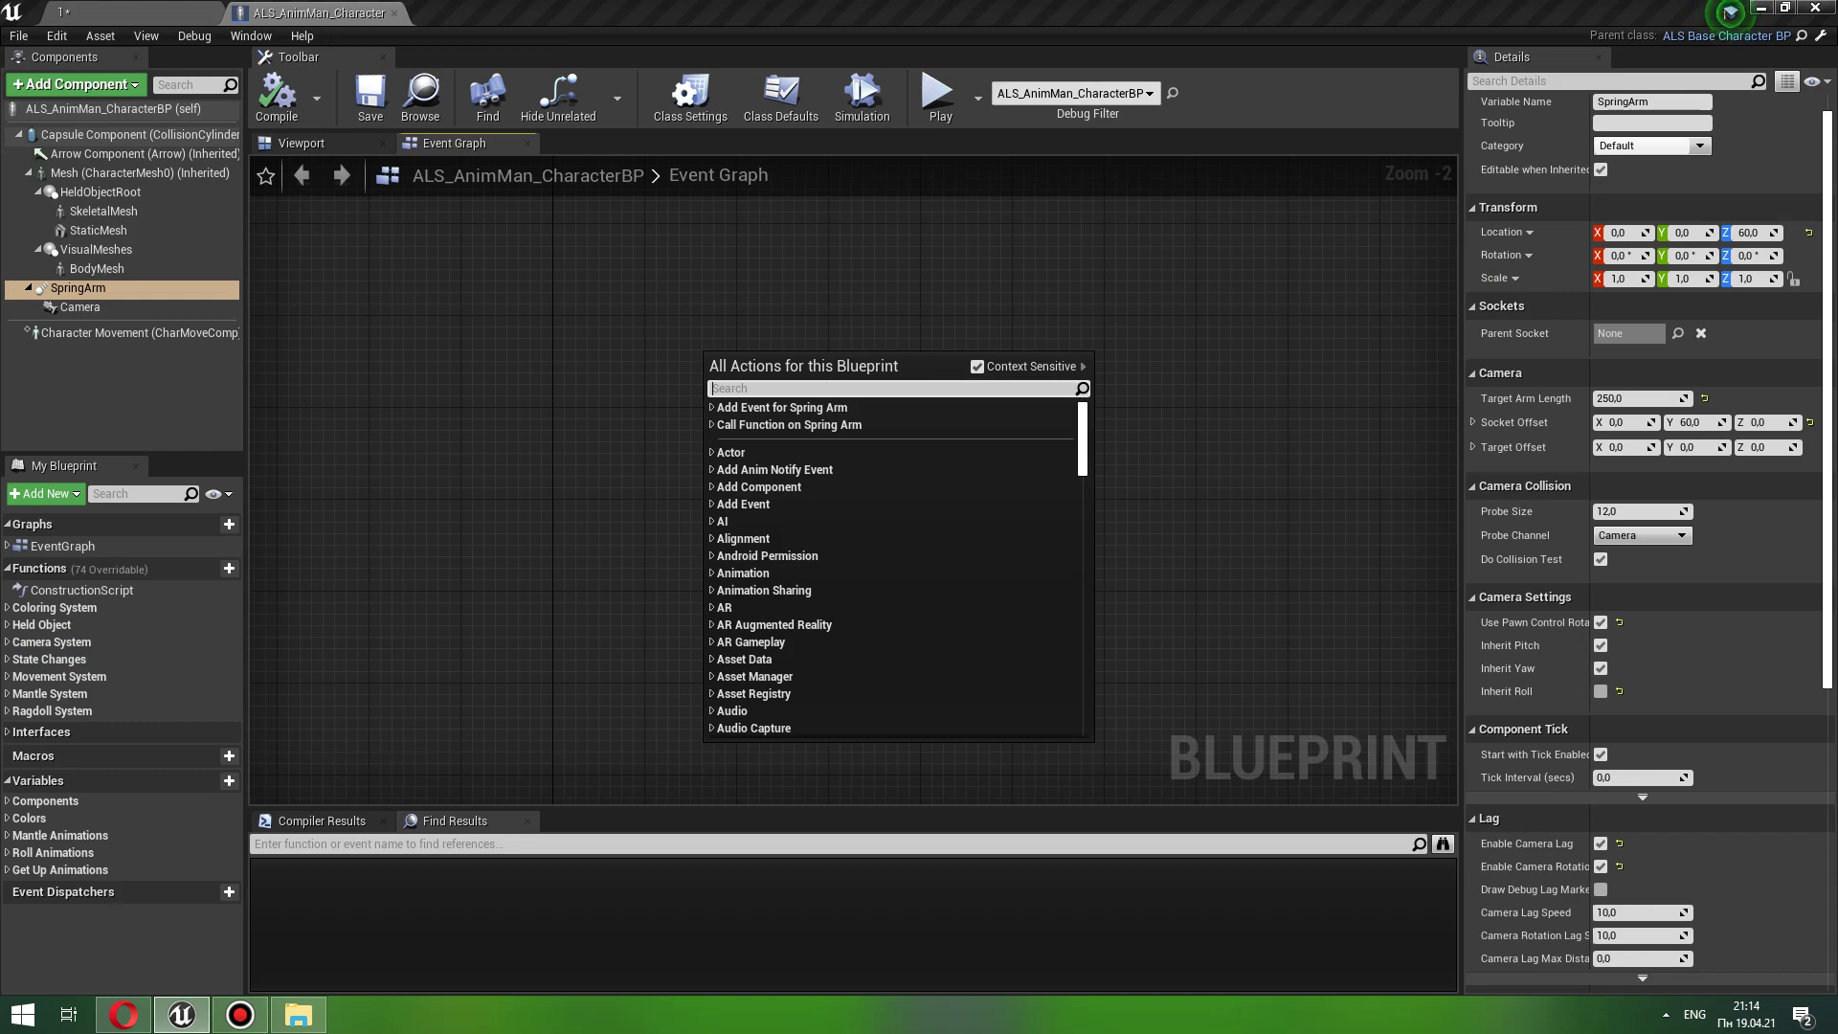
{"action": "type", "text": "mouse"}
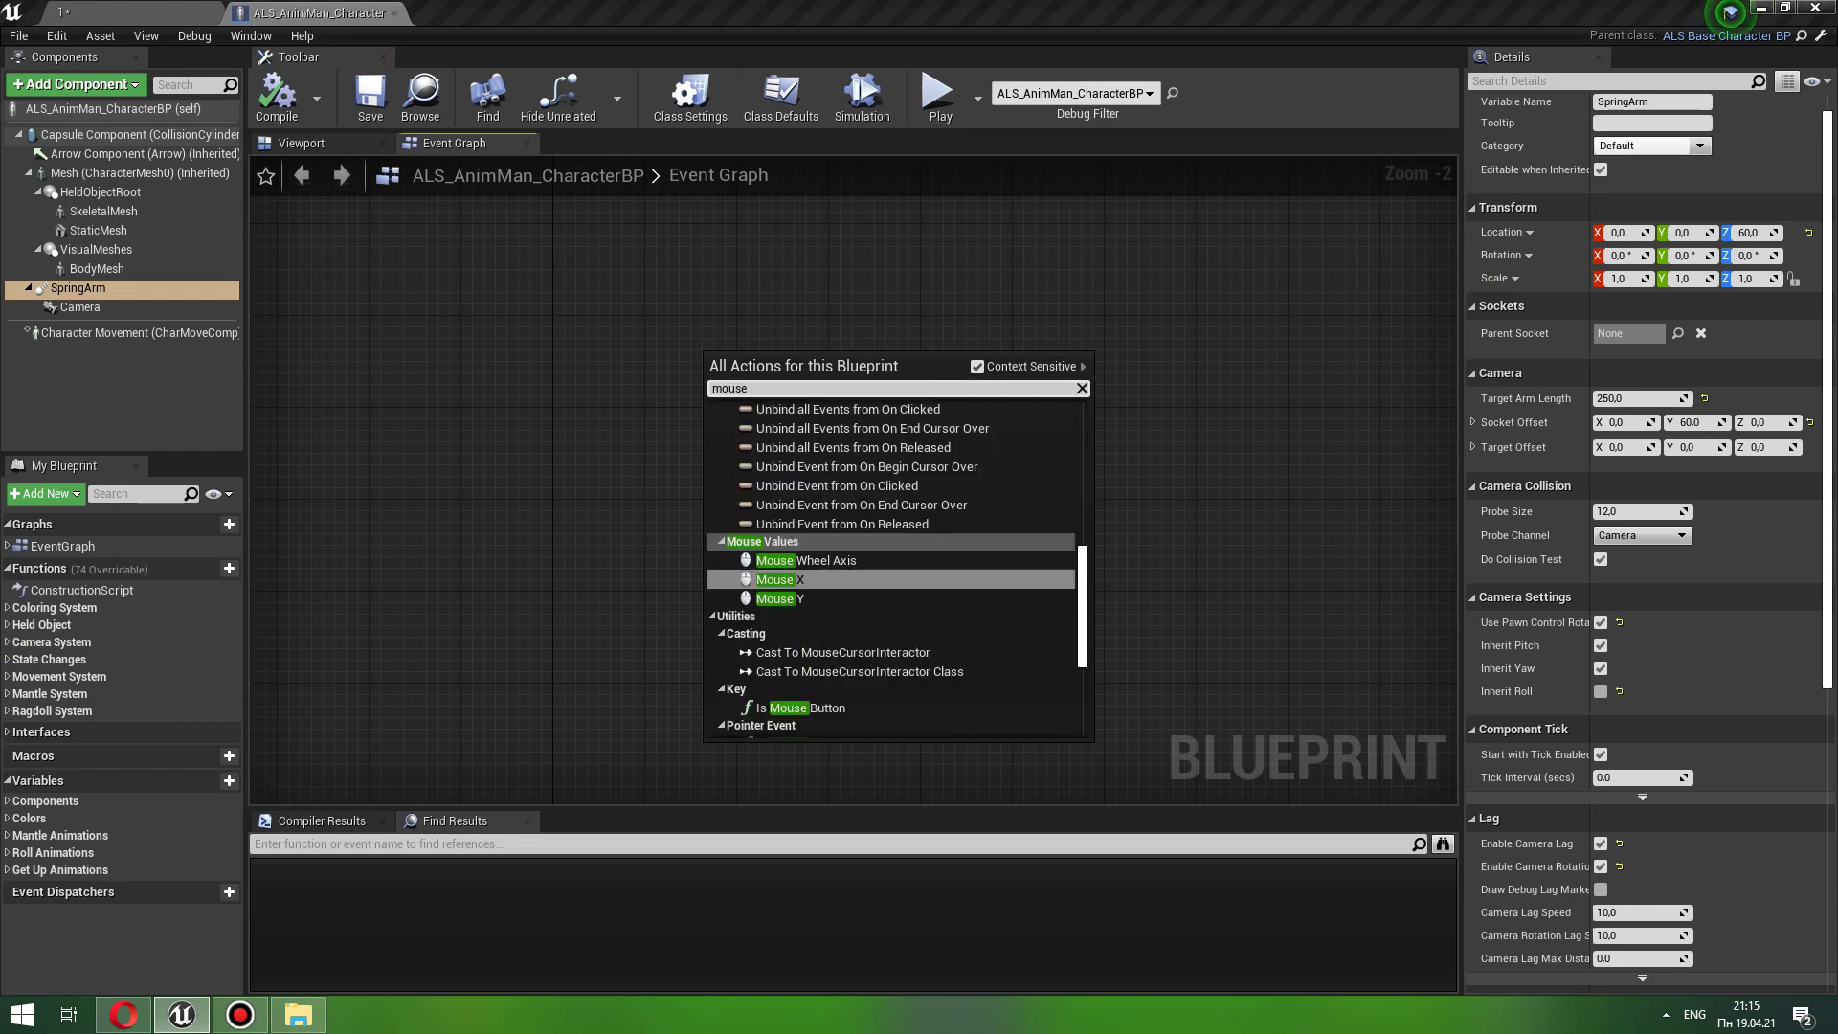
{"action": "type", "text": " wheel"}
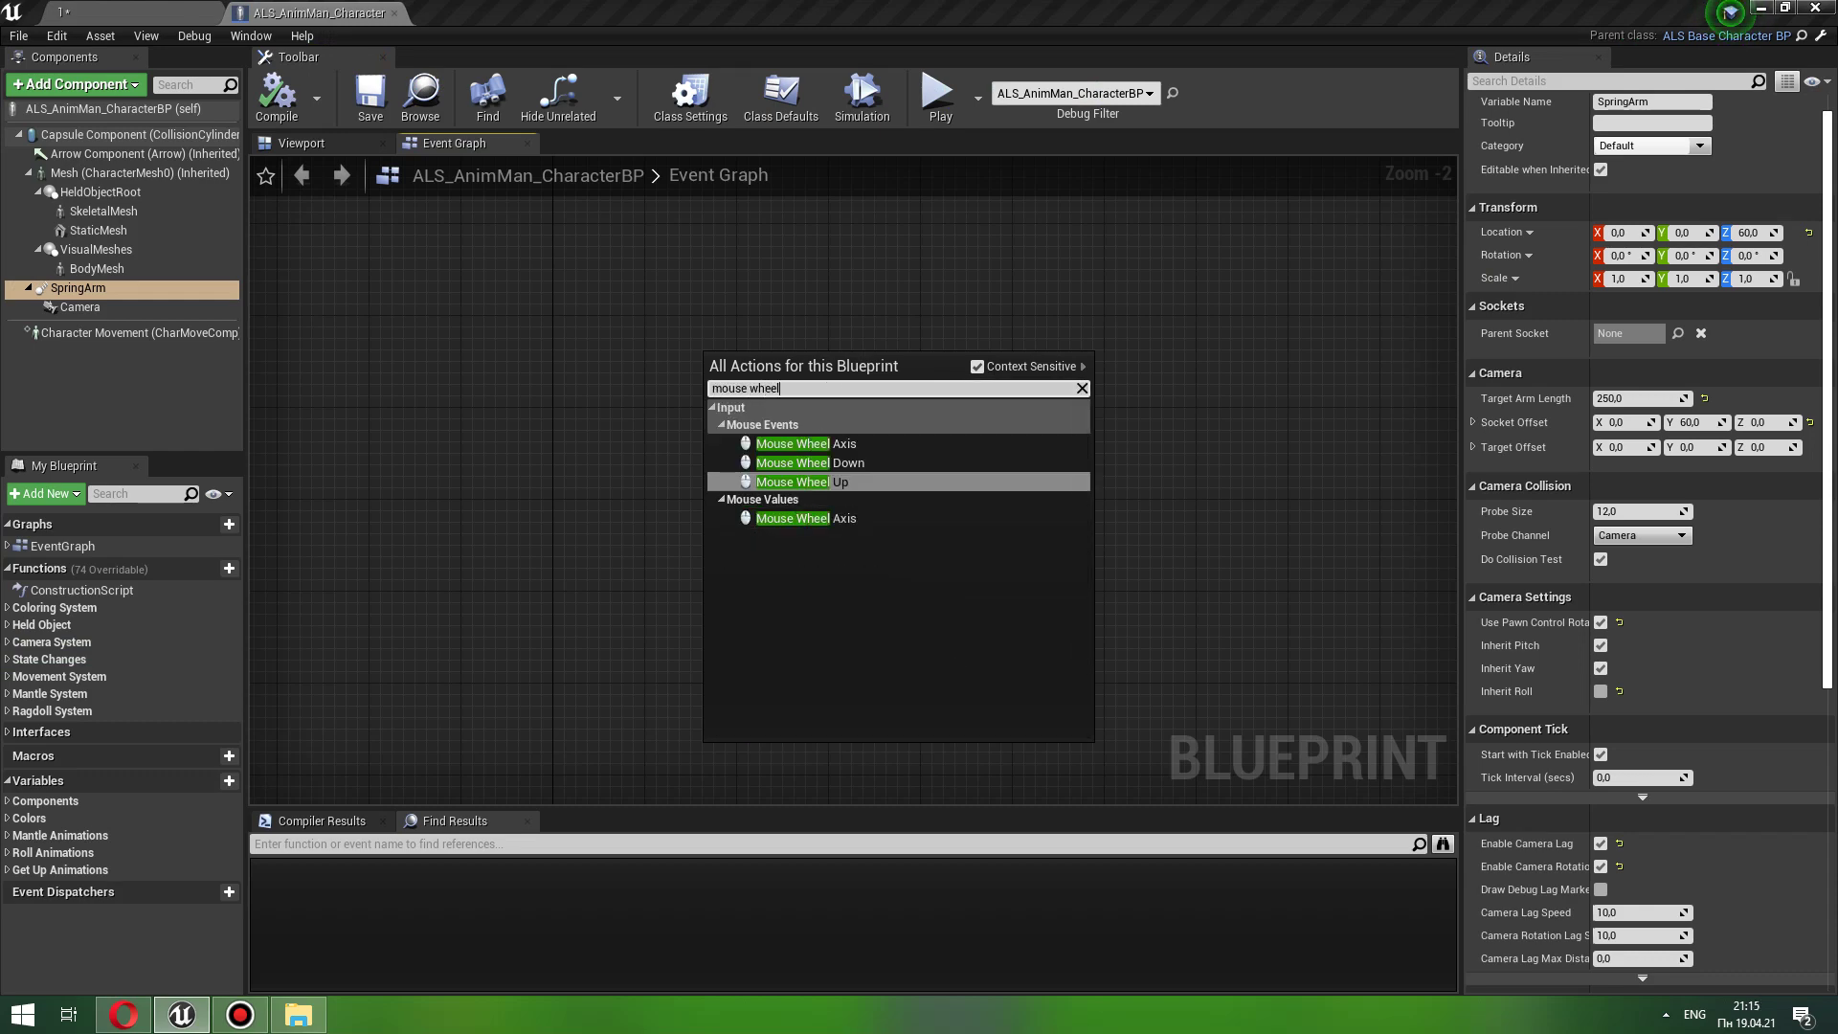
{"action": "left_click", "coordinate": [802, 482]}
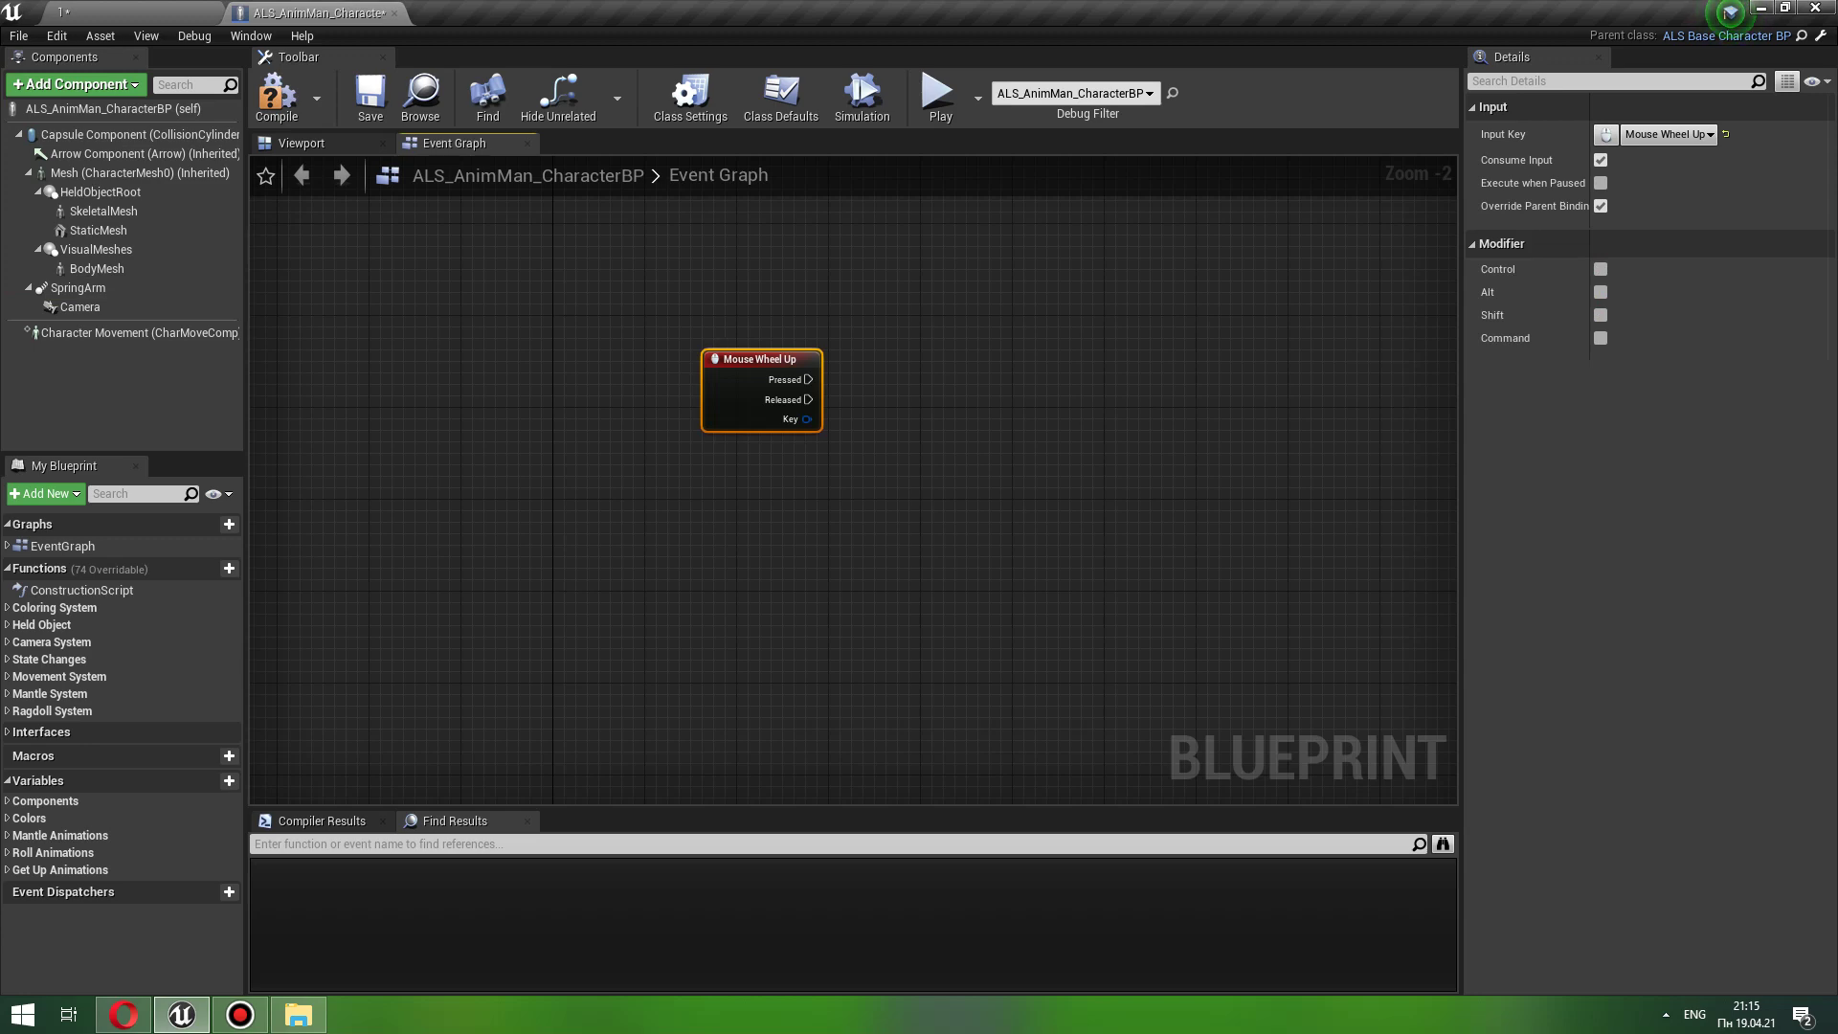
Step: Add a Mouse Wheel Down event and arrange it below Mouse Wheel Up
{"action": "right_click", "coordinate": [683, 264]}
{"action": "type", "text": "mous"}
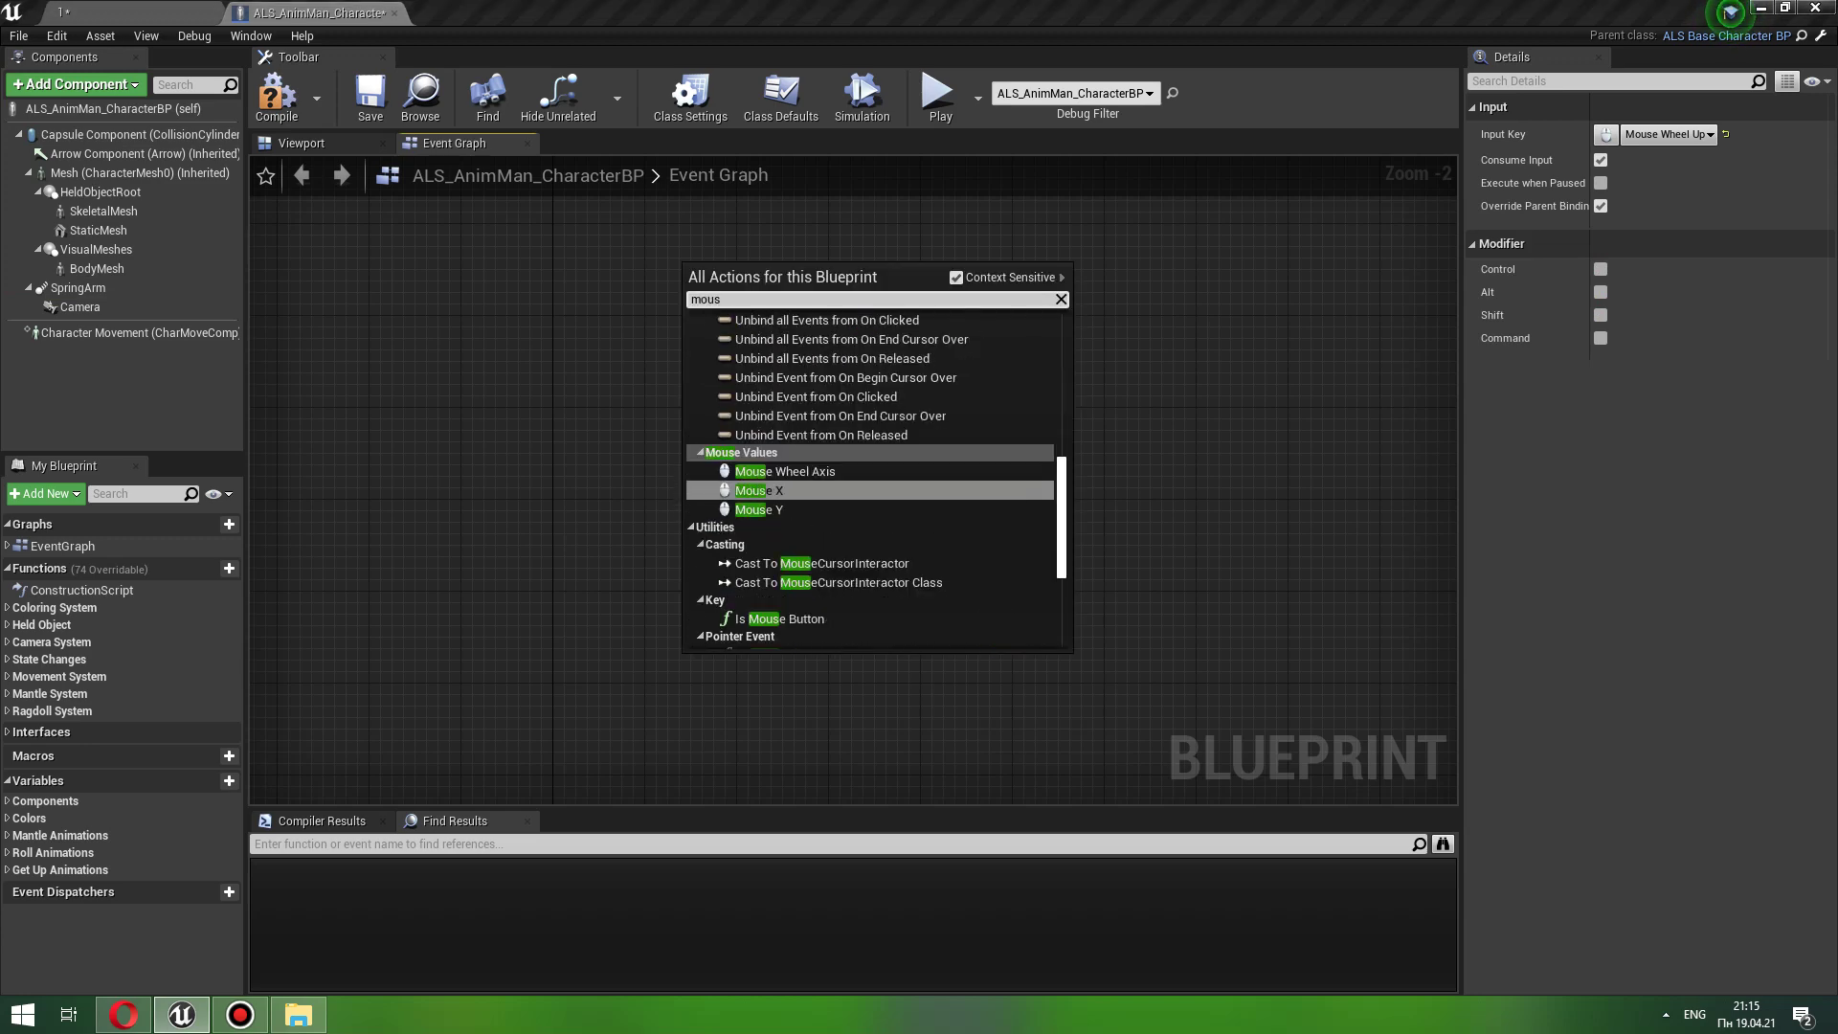
{"action": "type", "text": "e wheel"}
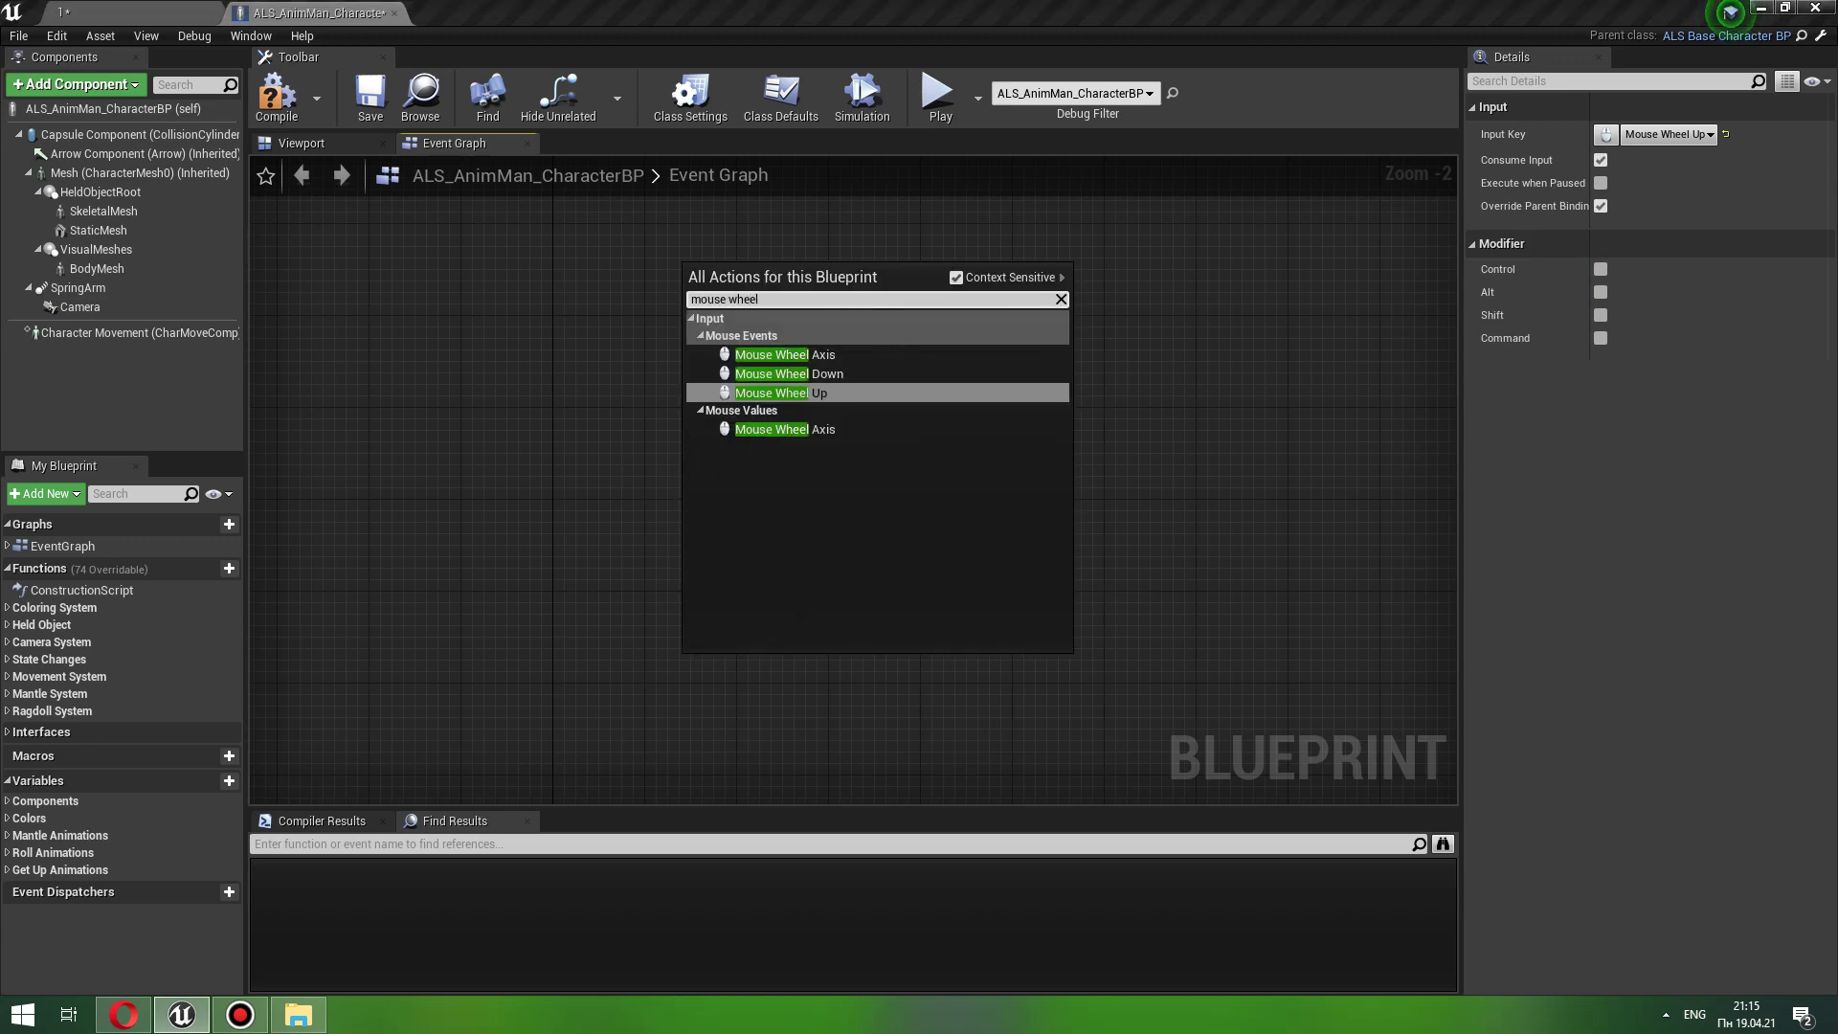
{"action": "key", "text": "Up"}
{"action": "key", "text": "Return"}
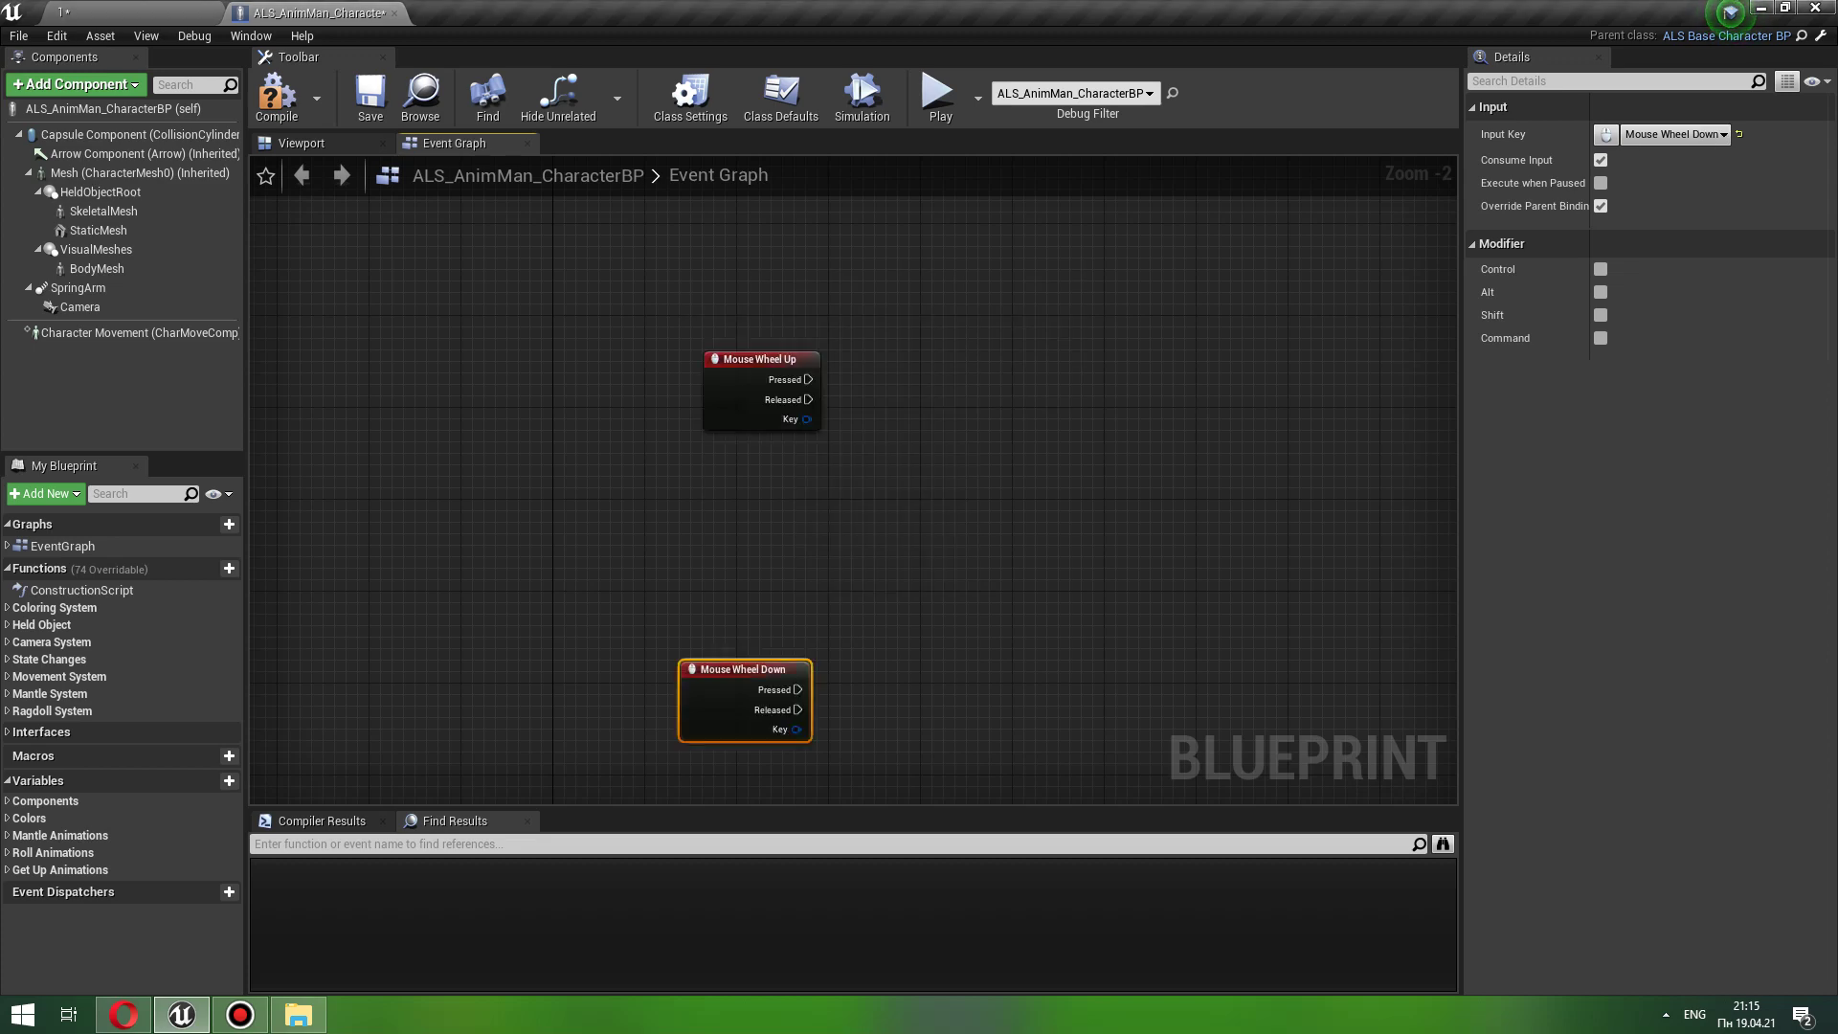
{"action": "right_click_drag", "start_coordinate": [766, 527], "coordinate": [703, 429]}
{"action": "left_click_drag", "start_coordinate": [685, 561], "coordinate": [698, 613]}
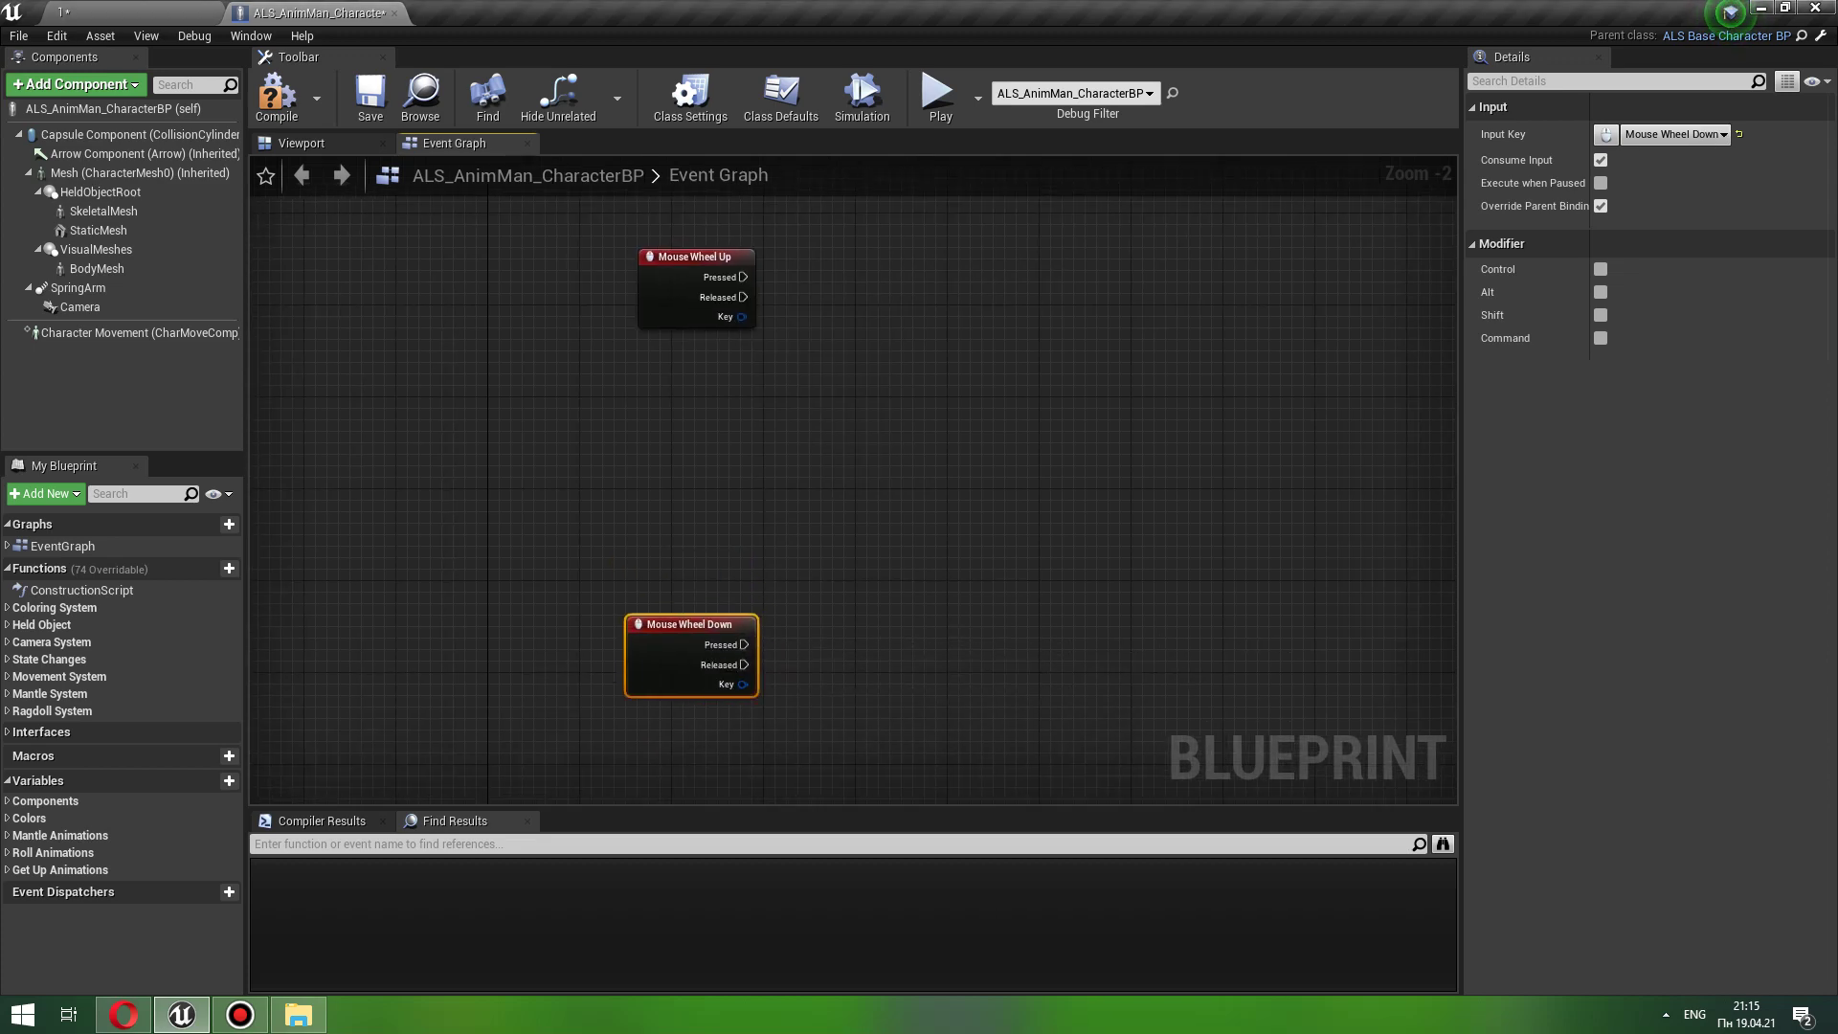
{"action": "left_click", "coordinate": [728, 536]}
{"action": "right_click_drag", "start_coordinate": [728, 536], "coordinate": [693, 576]}
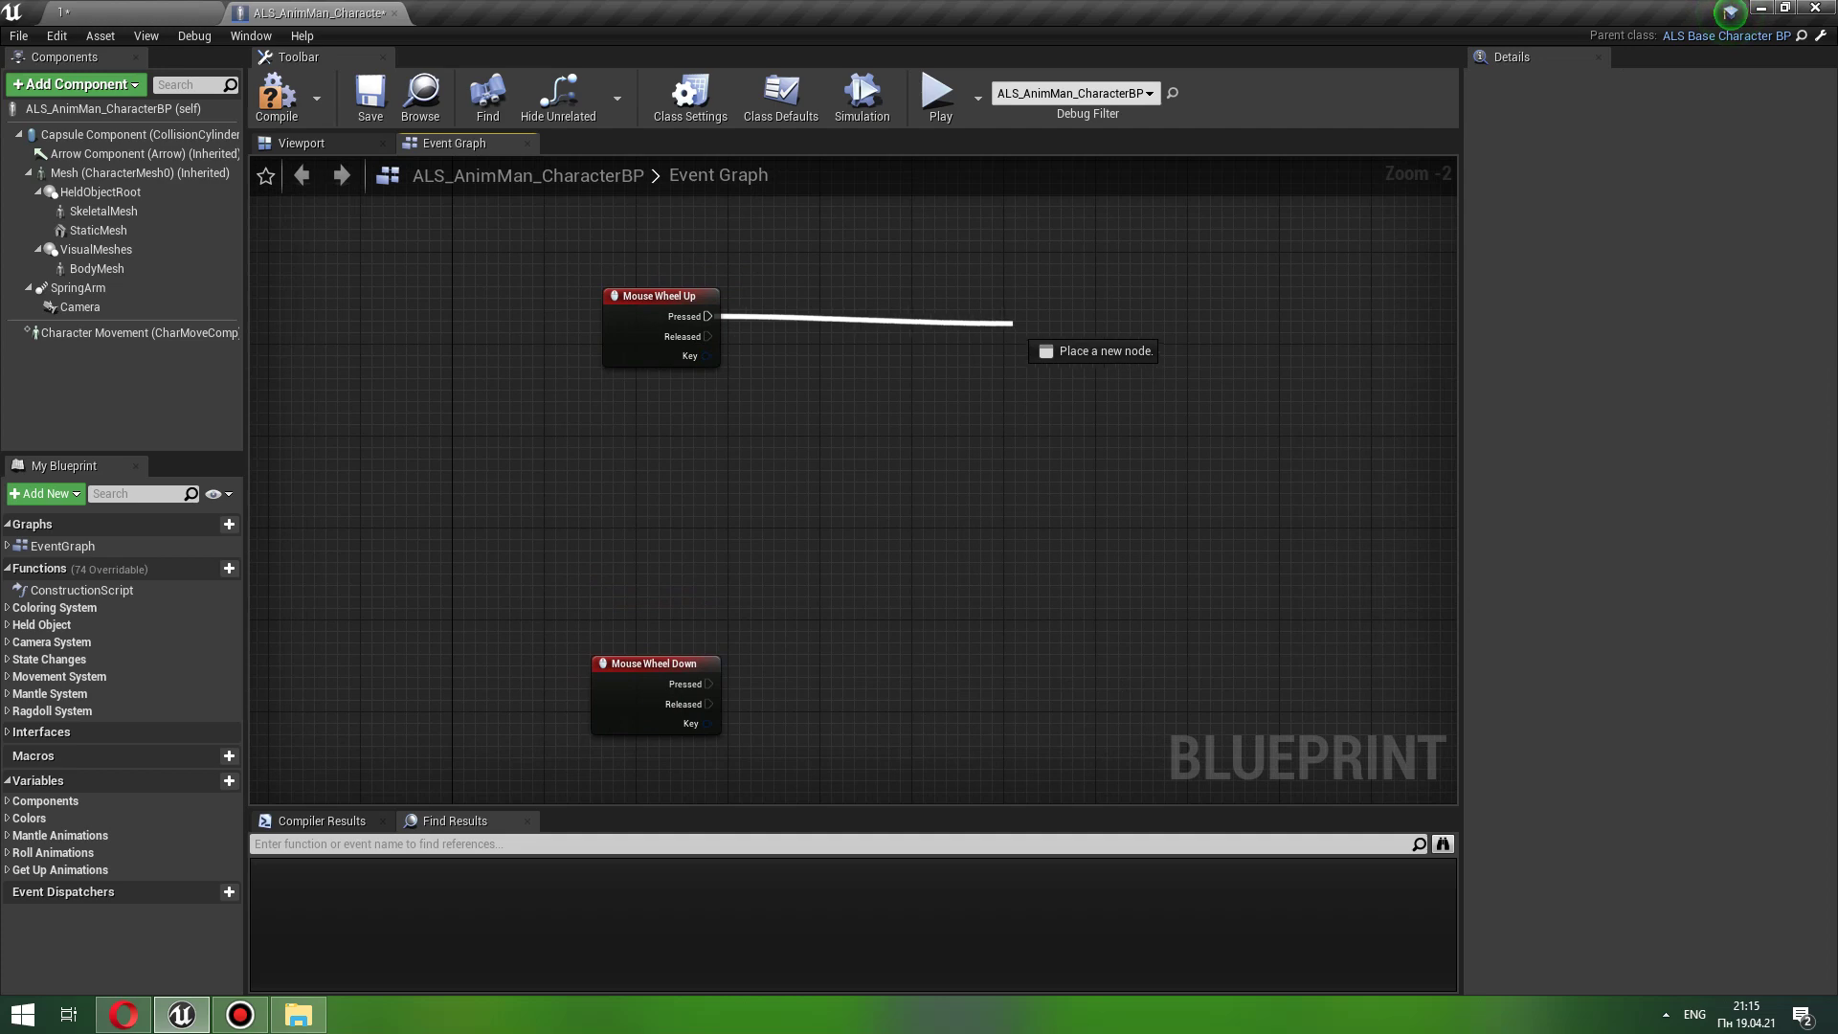
{"action": "left_click_drag", "start_coordinate": [1013, 324], "coordinate": [1013, 324]}
Step: Add a Move Component To node wired to Mouse Wheel Up's Pressed output
{"action": "type", "text": "move compo"}
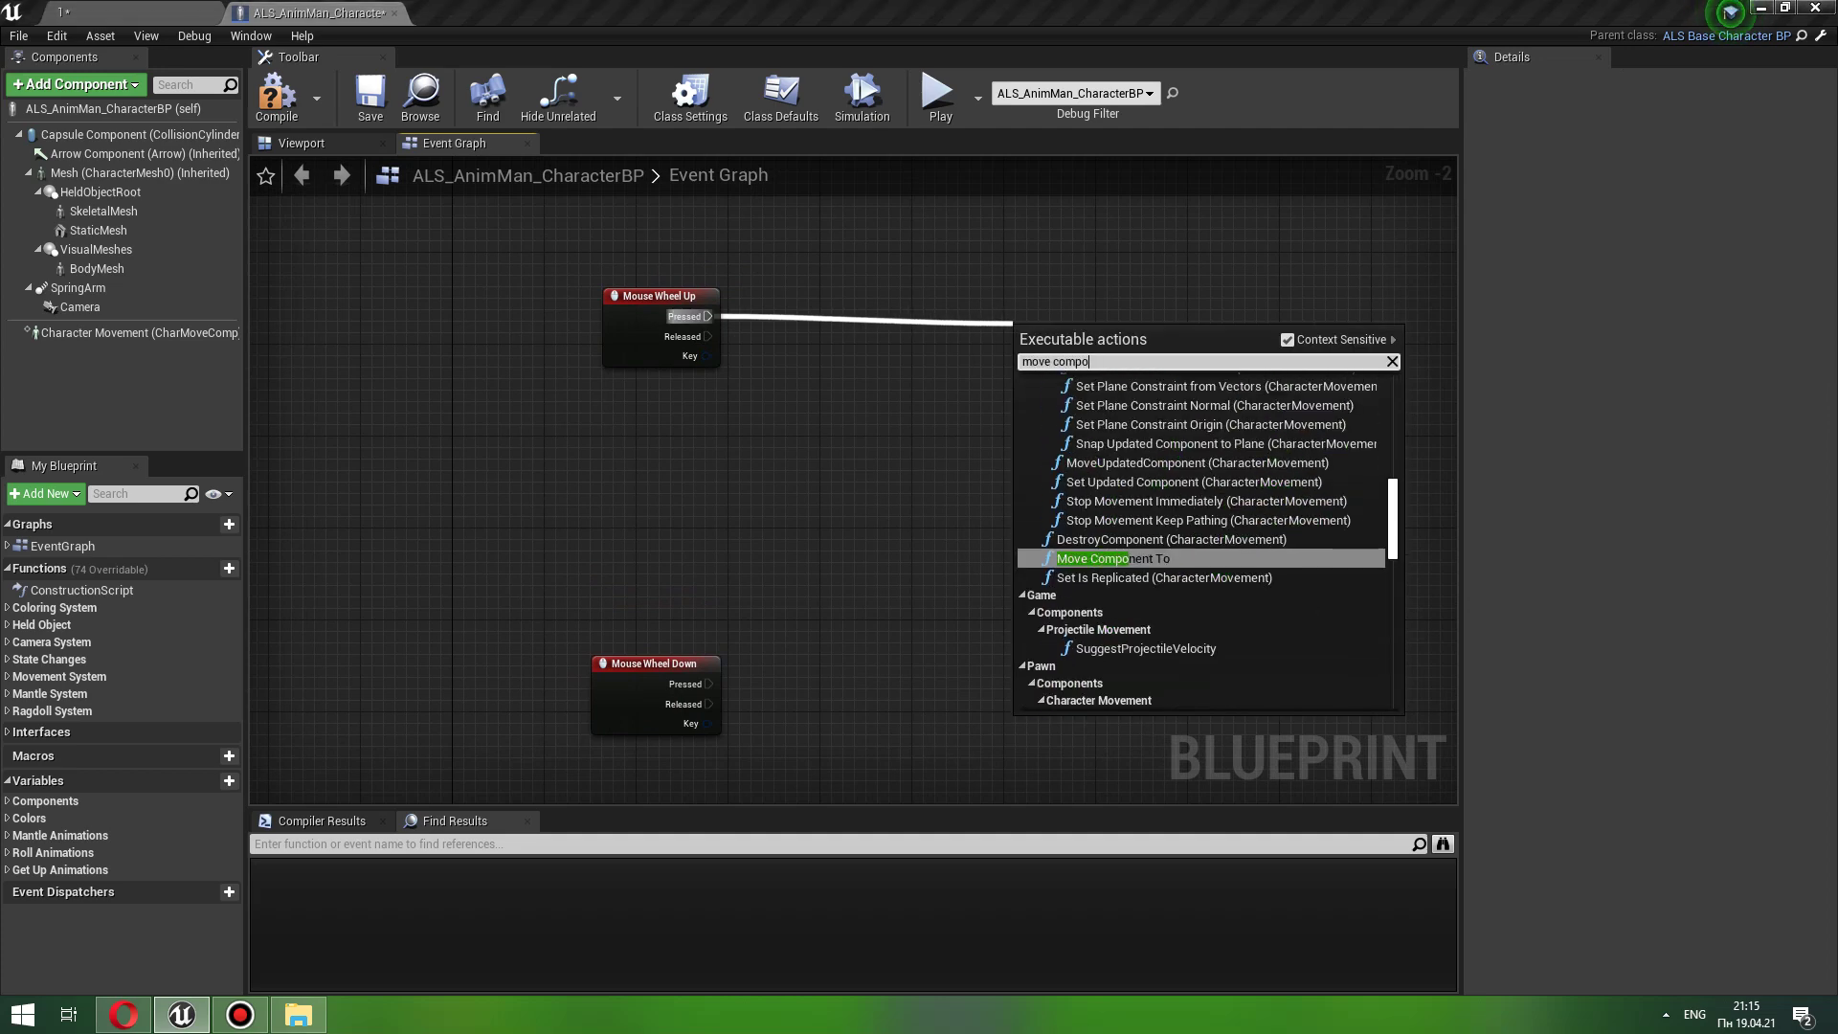
{"action": "key", "text": "Return"}
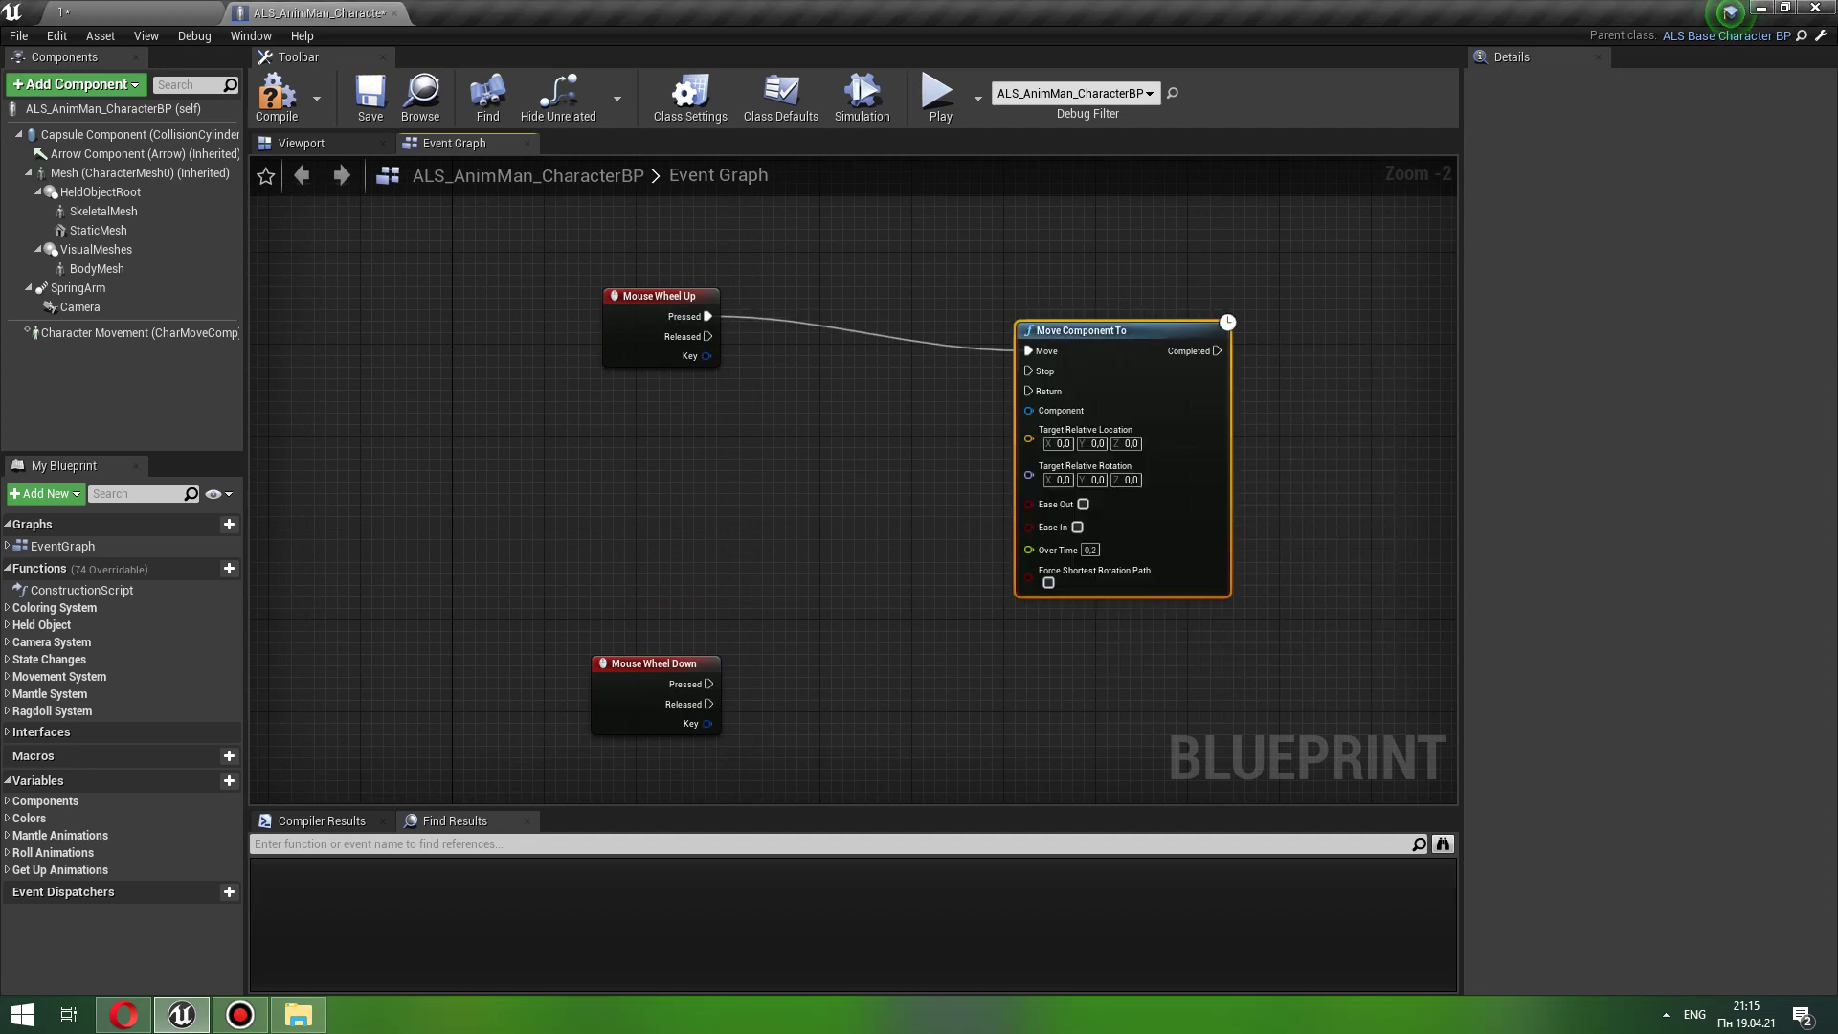
{"action": "left_click_drag", "start_coordinate": [1082, 331], "coordinate": [1254, 295]}
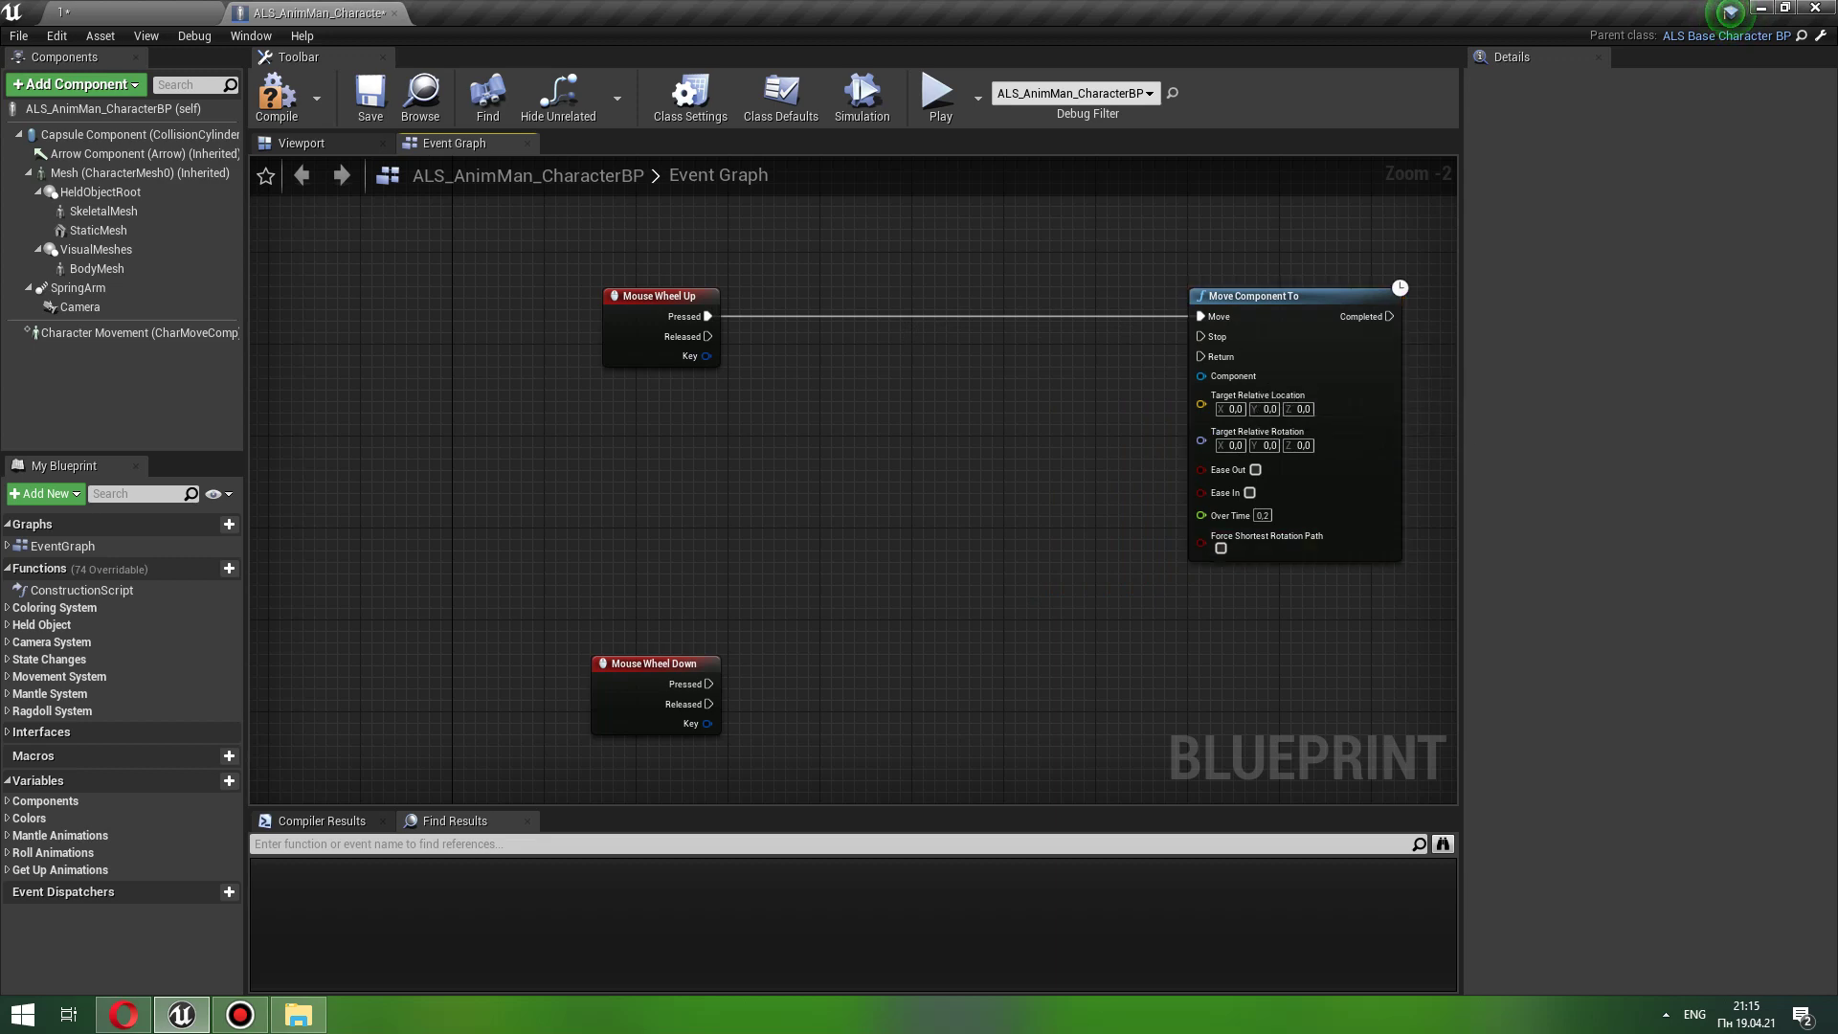
Step: Duplicate Move Component To for Mouse Wheel Down and place a Camera reference node
{"action": "key", "text": "ctrl+v"}
{"action": "right_click_drag", "start_coordinate": [1216, 672], "coordinate": [1196, 603]}
{"action": "mouse_move", "coordinate": [1193, 603]}
{"action": "left_mouse_down"}
{"action": "mouse_move", "coordinate": [678, 632]}
{"action": "mouse_move", "coordinate": [682, 617]}
{"action": "left_mouse_up"}
{"action": "left_click_drag", "start_coordinate": [1245, 583], "coordinate": [1233, 594]}
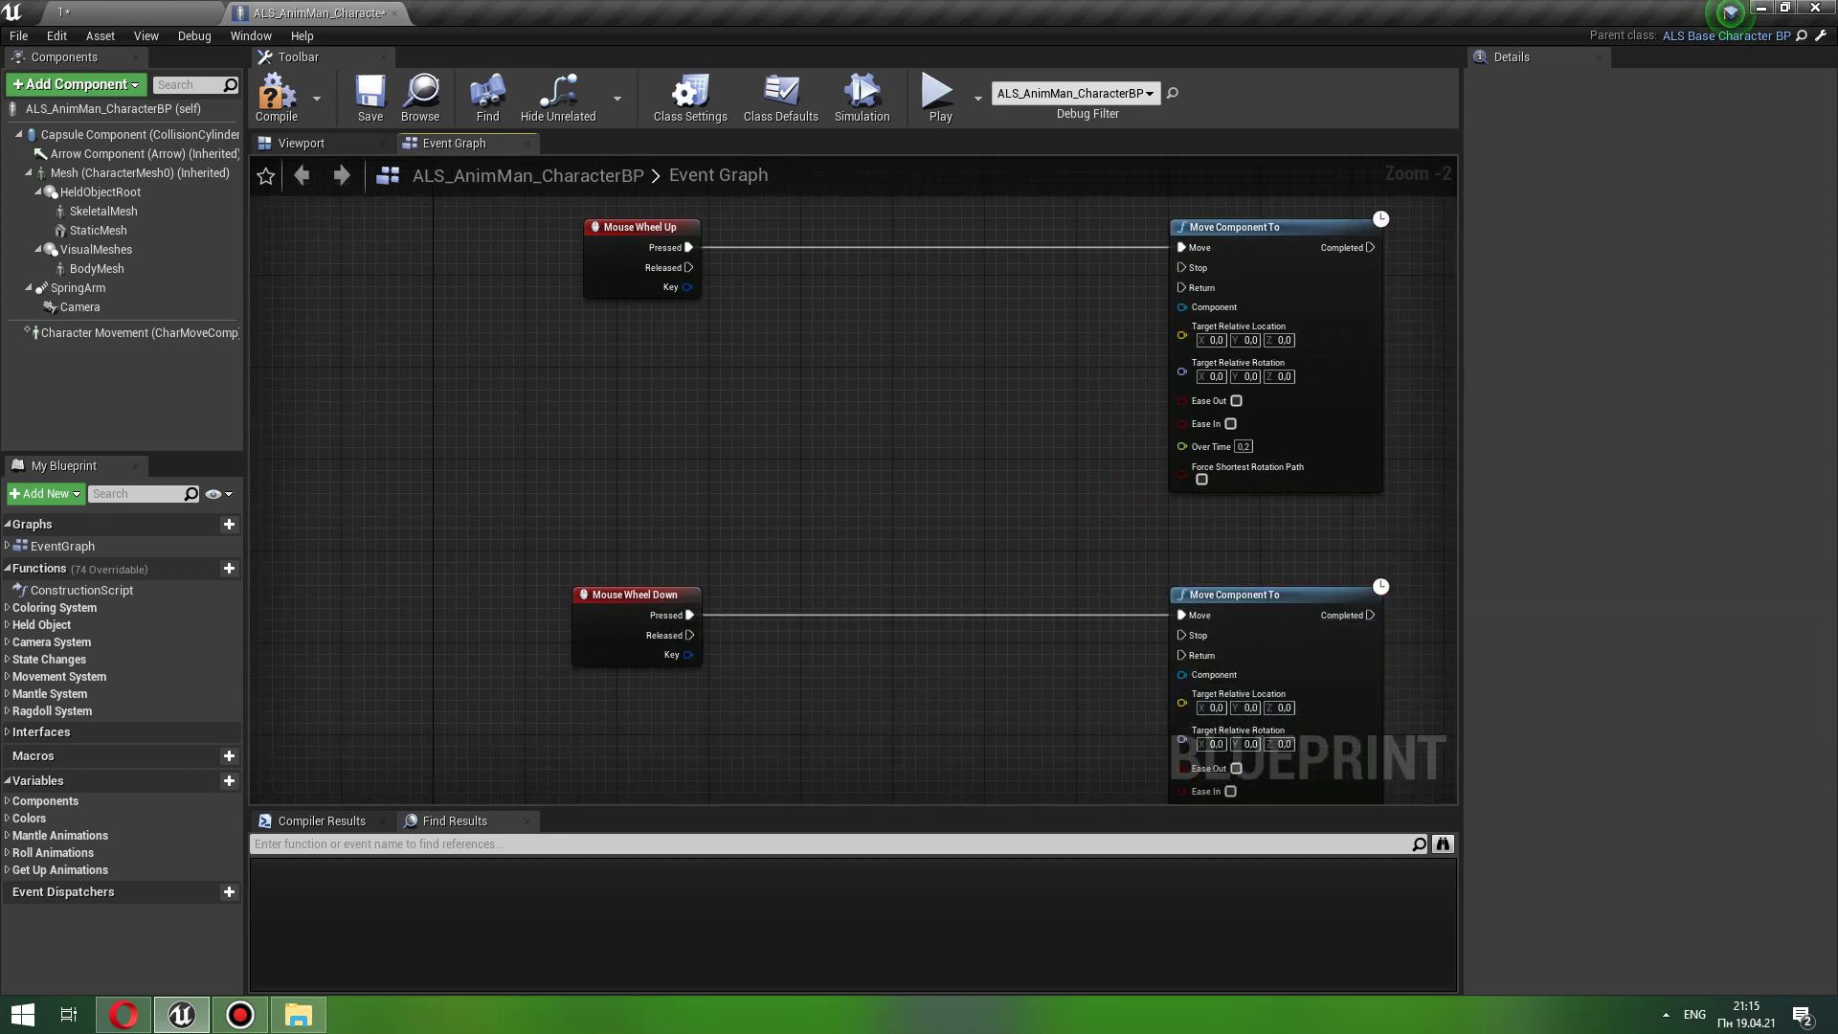
{"action": "mouse_move", "coordinate": [79, 306]}
{"action": "left_mouse_down"}
{"action": "mouse_move", "coordinate": [613, 321]}
{"action": "mouse_move", "coordinate": [632, 385]}
{"action": "left_mouse_up"}
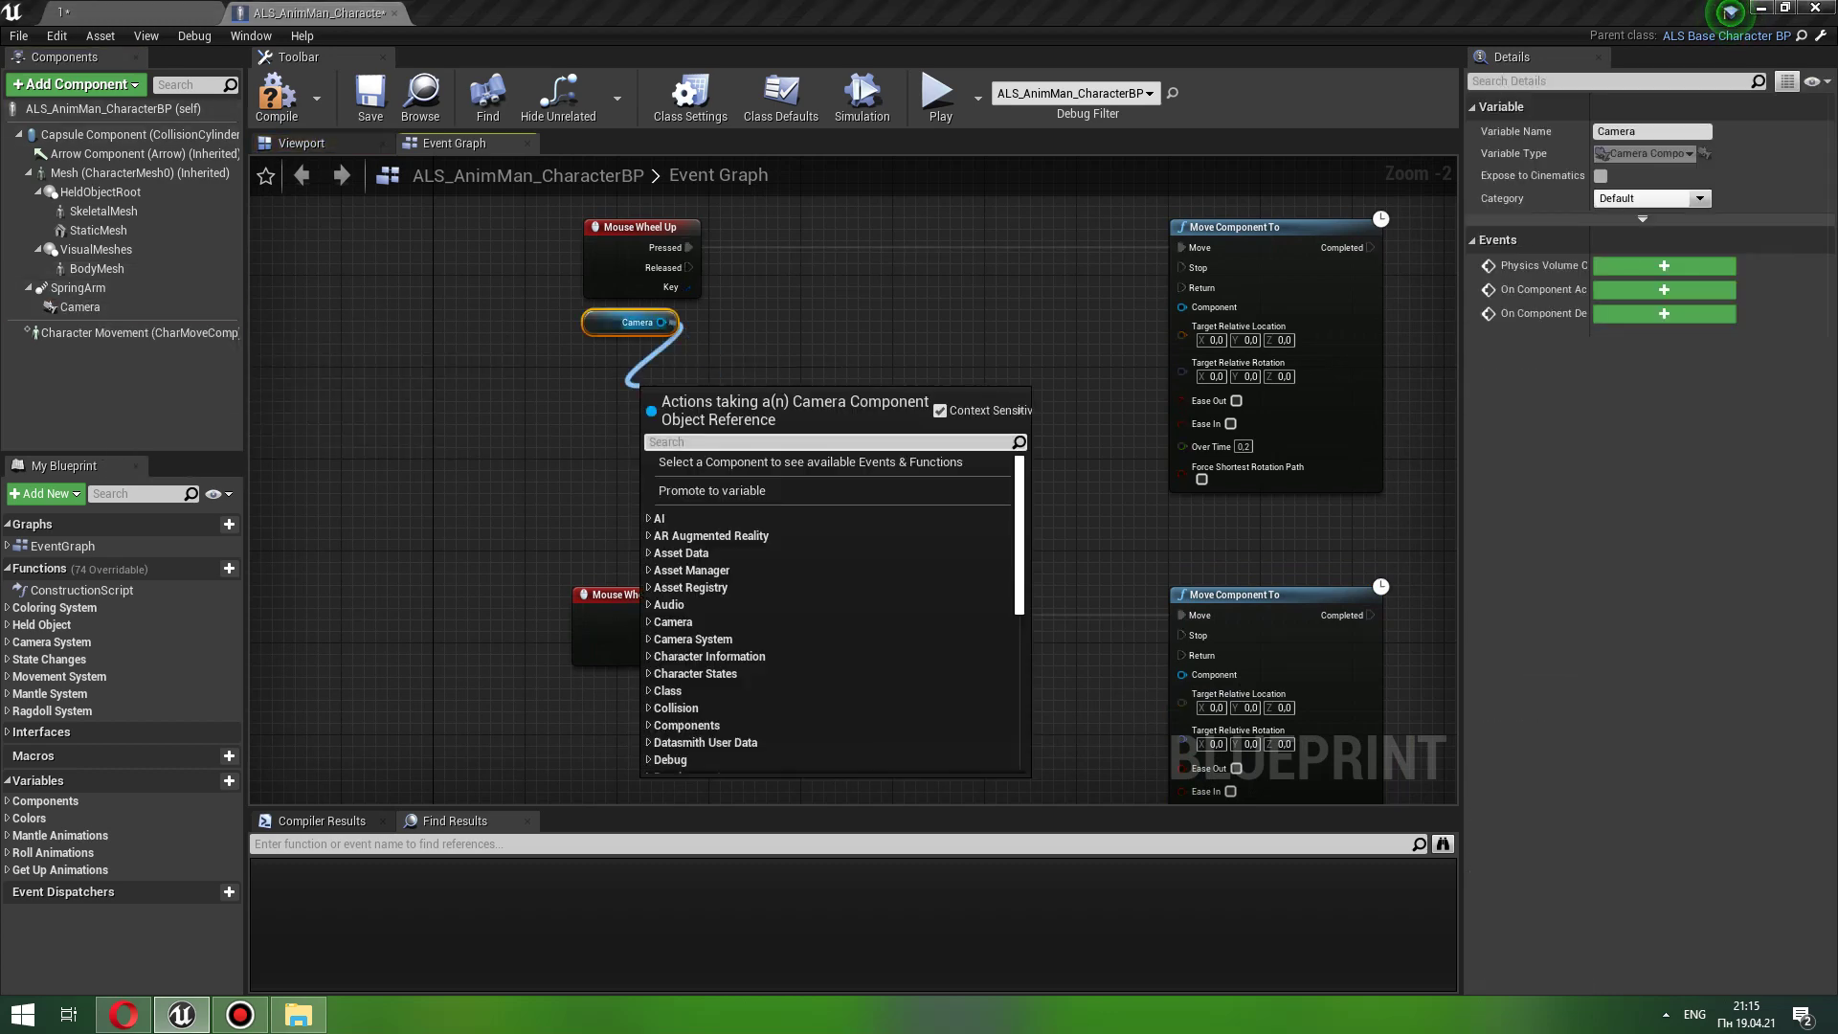
Step: Get the Camera's Relative Location and tuck the node under the Camera reference
{"action": "type", "text": "get rela"}
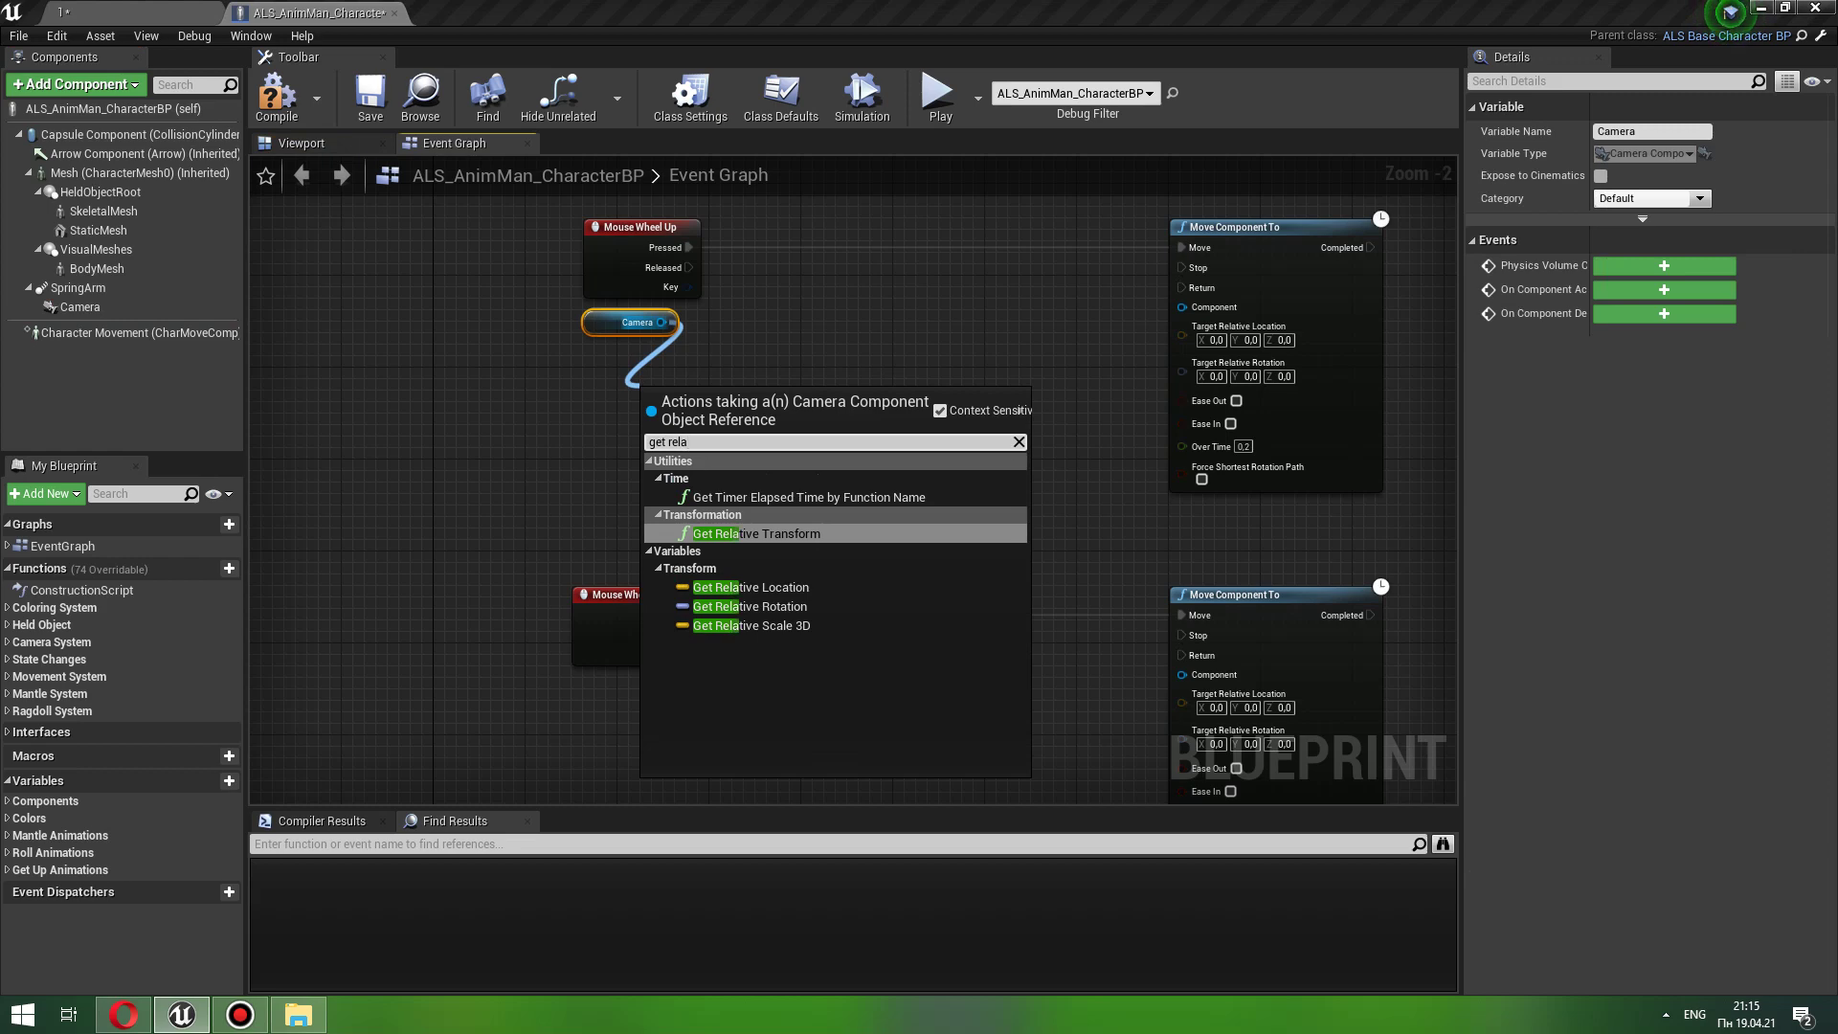
{"action": "type", "text": "t"}
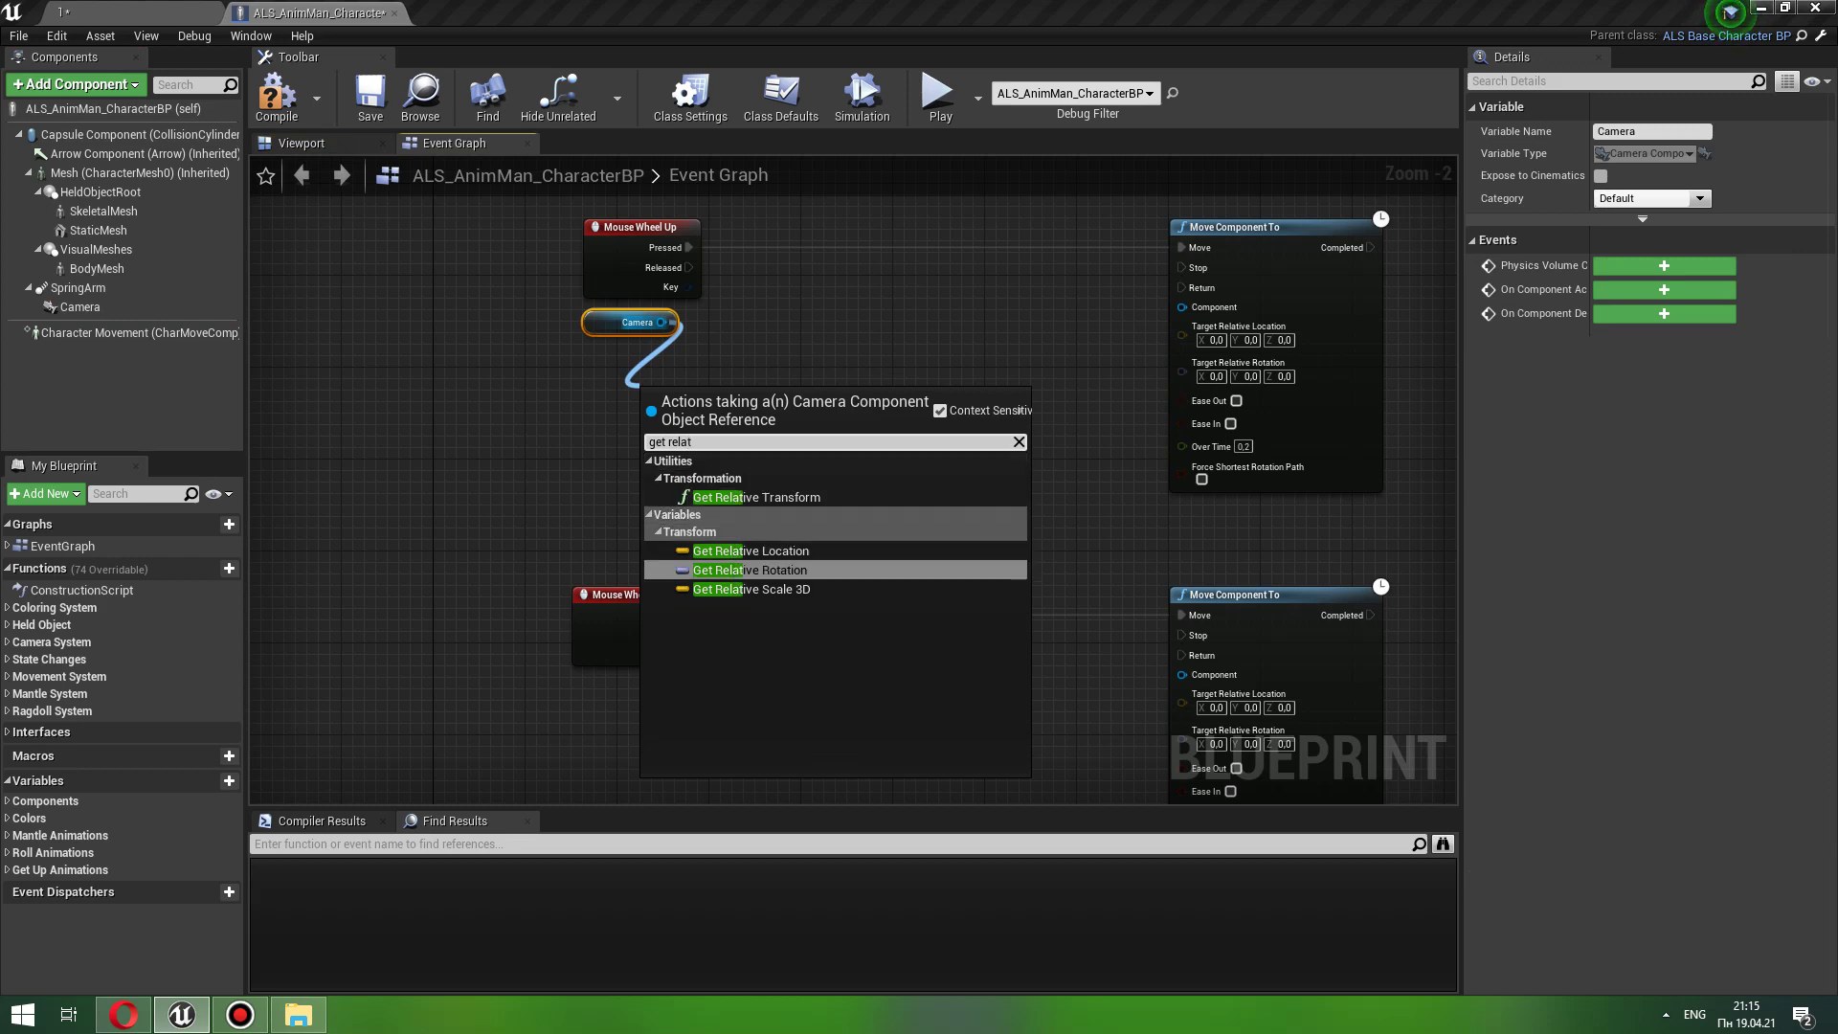
{"action": "left_click", "coordinate": [751, 550]}
{"action": "left_click_drag", "start_coordinate": [723, 402], "coordinate": [629, 357]}
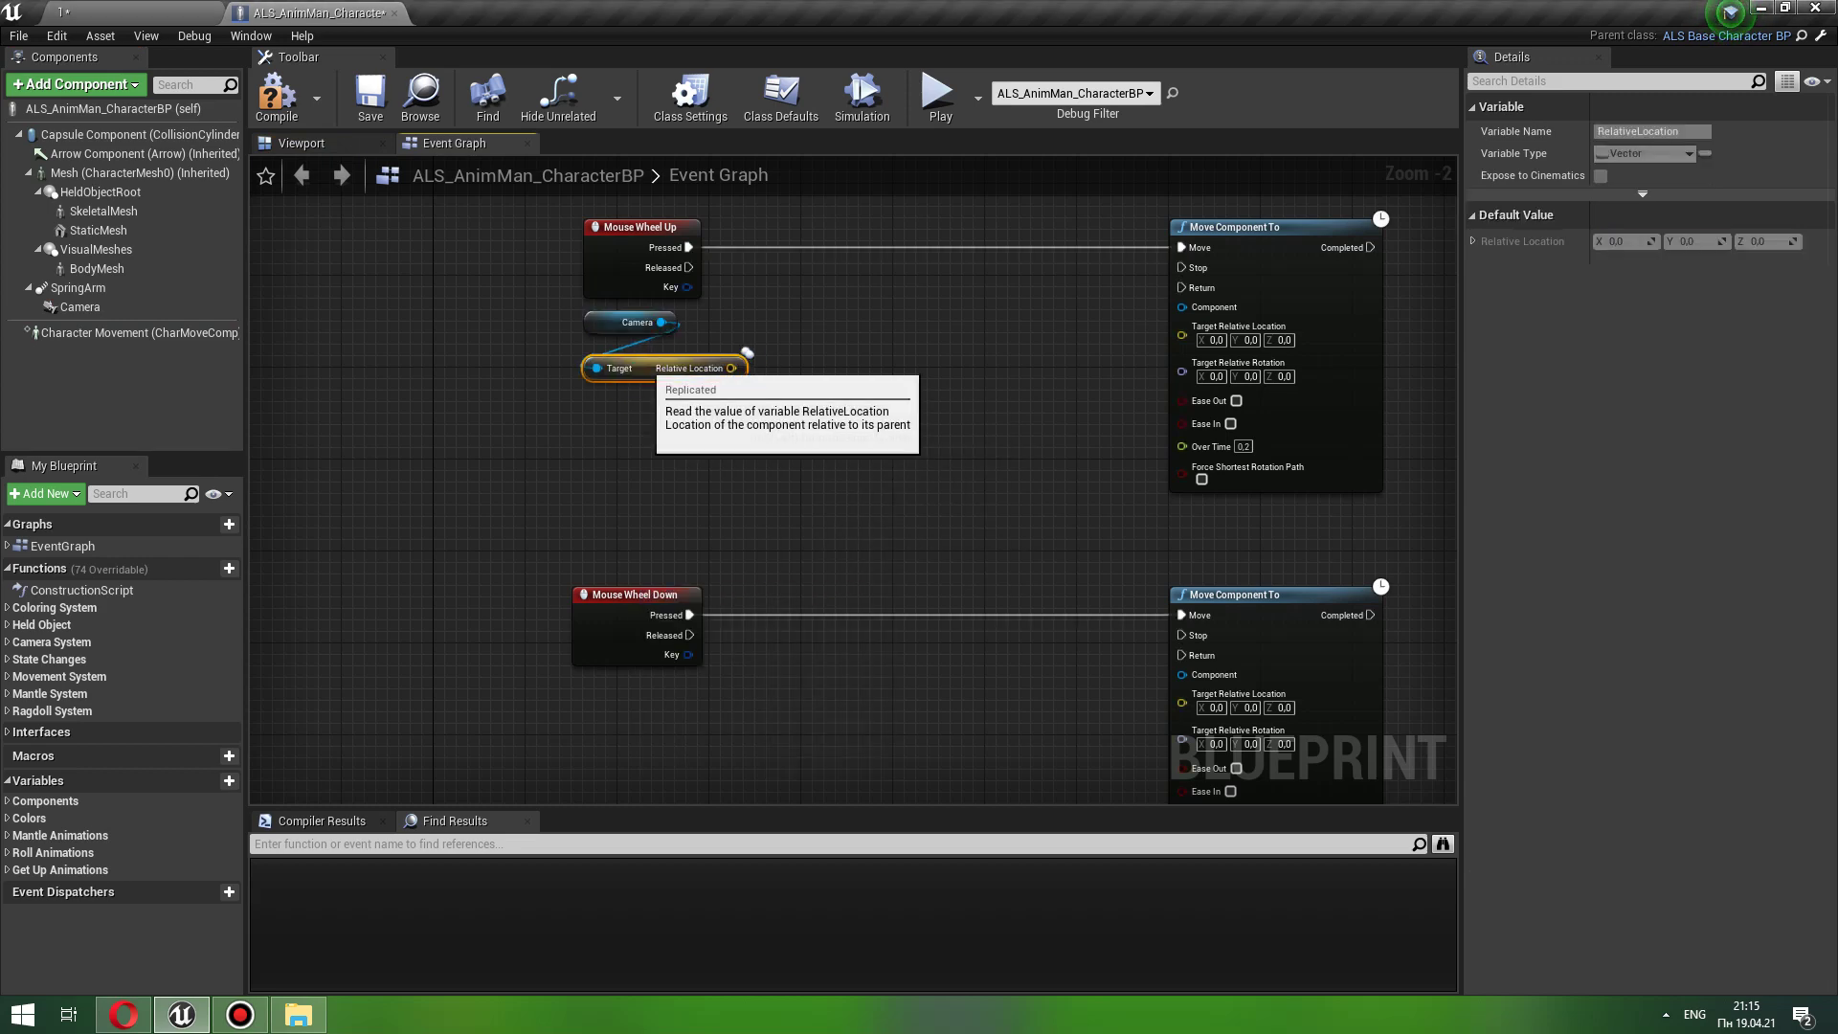
{"action": "left_click", "coordinate": [709, 383]}
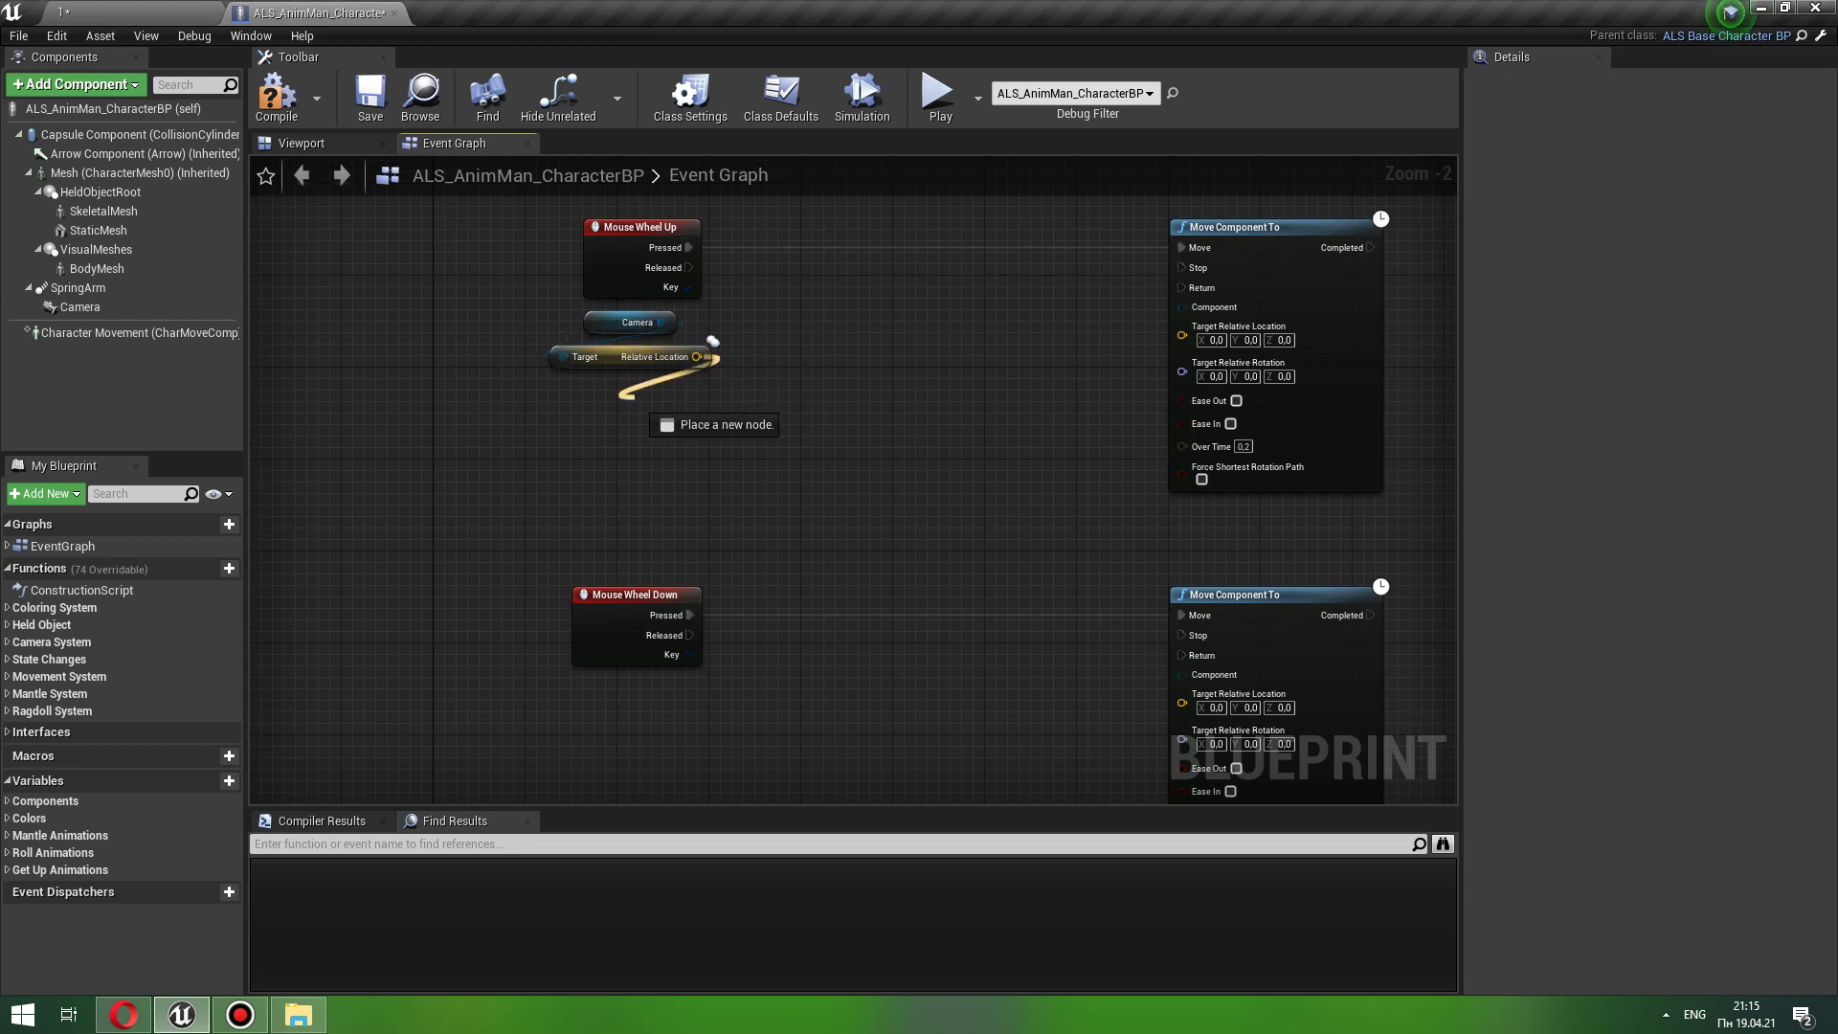
Step: Add a vector + vector node to Relative Location, adding 50 on X
{"action": "left_click_drag", "start_coordinate": [696, 356], "coordinate": [623, 392]}
{"action": "type", "text": "+"}
{"action": "key", "text": "Down"}
{"action": "key", "text": "Down"}
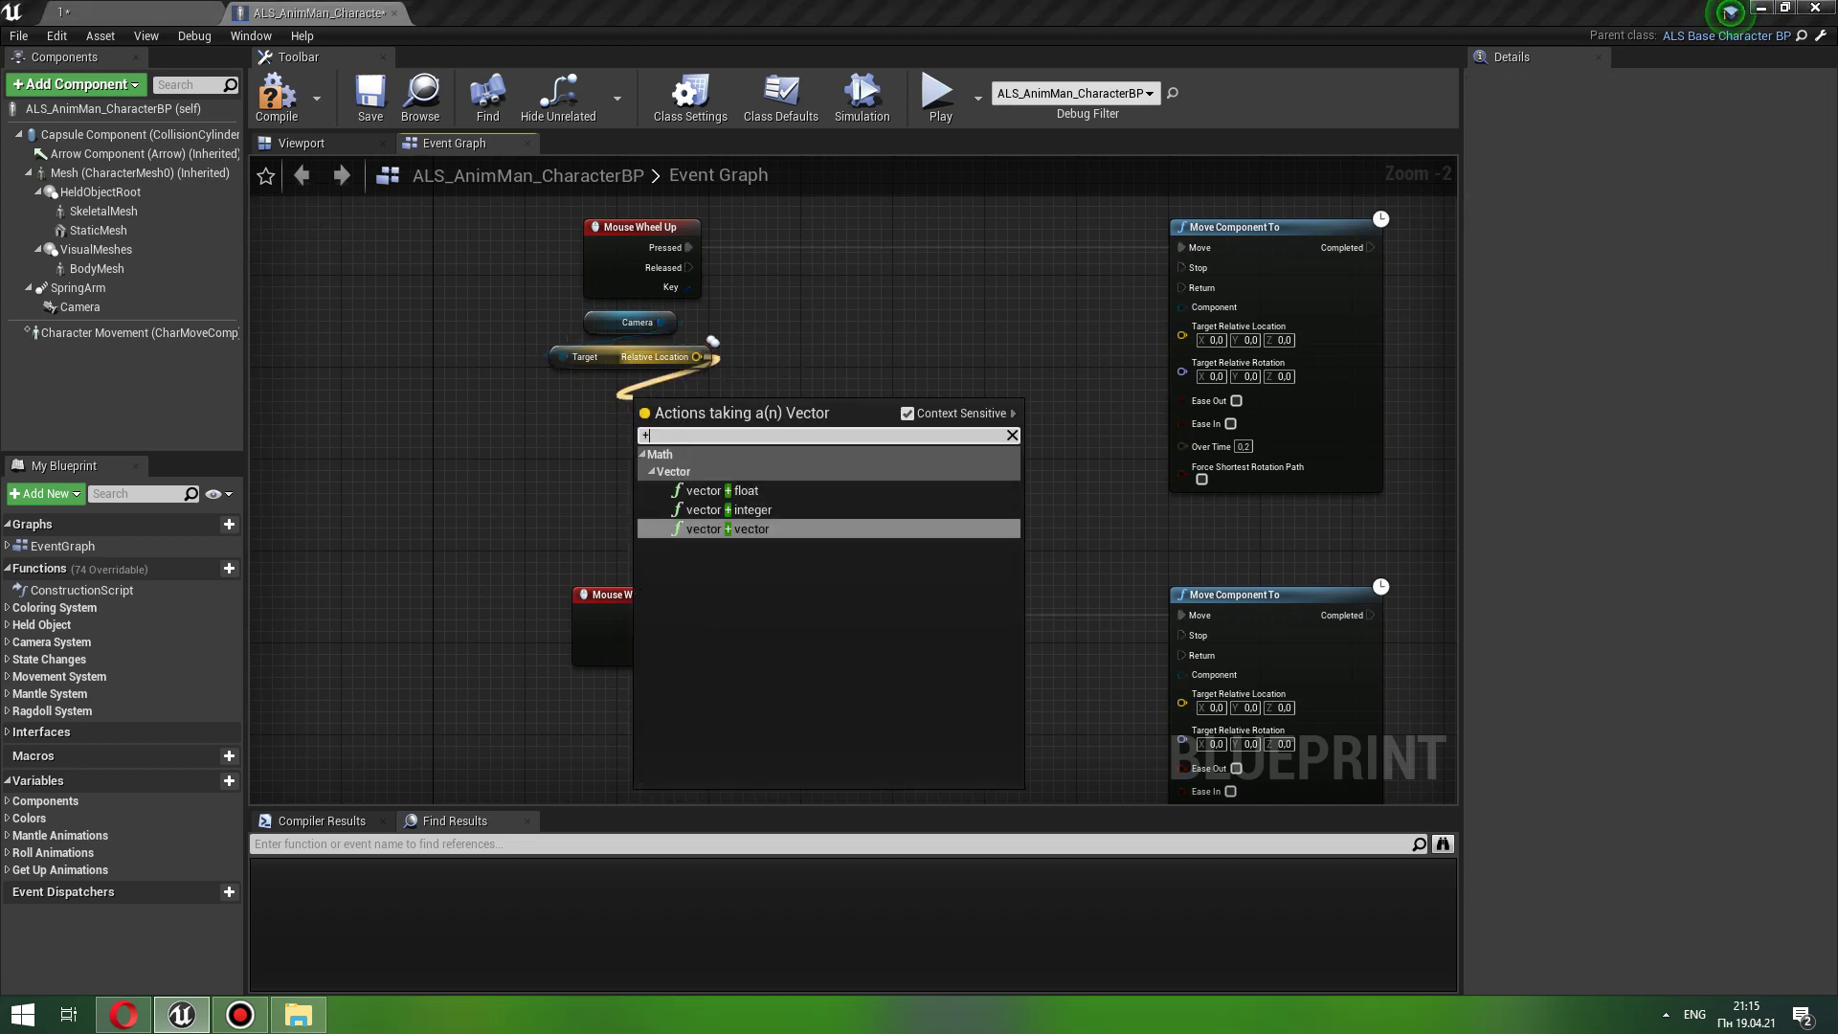
{"action": "key", "text": "Return"}
{"action": "left_click_drag", "start_coordinate": [724, 425], "coordinate": [643, 402]}
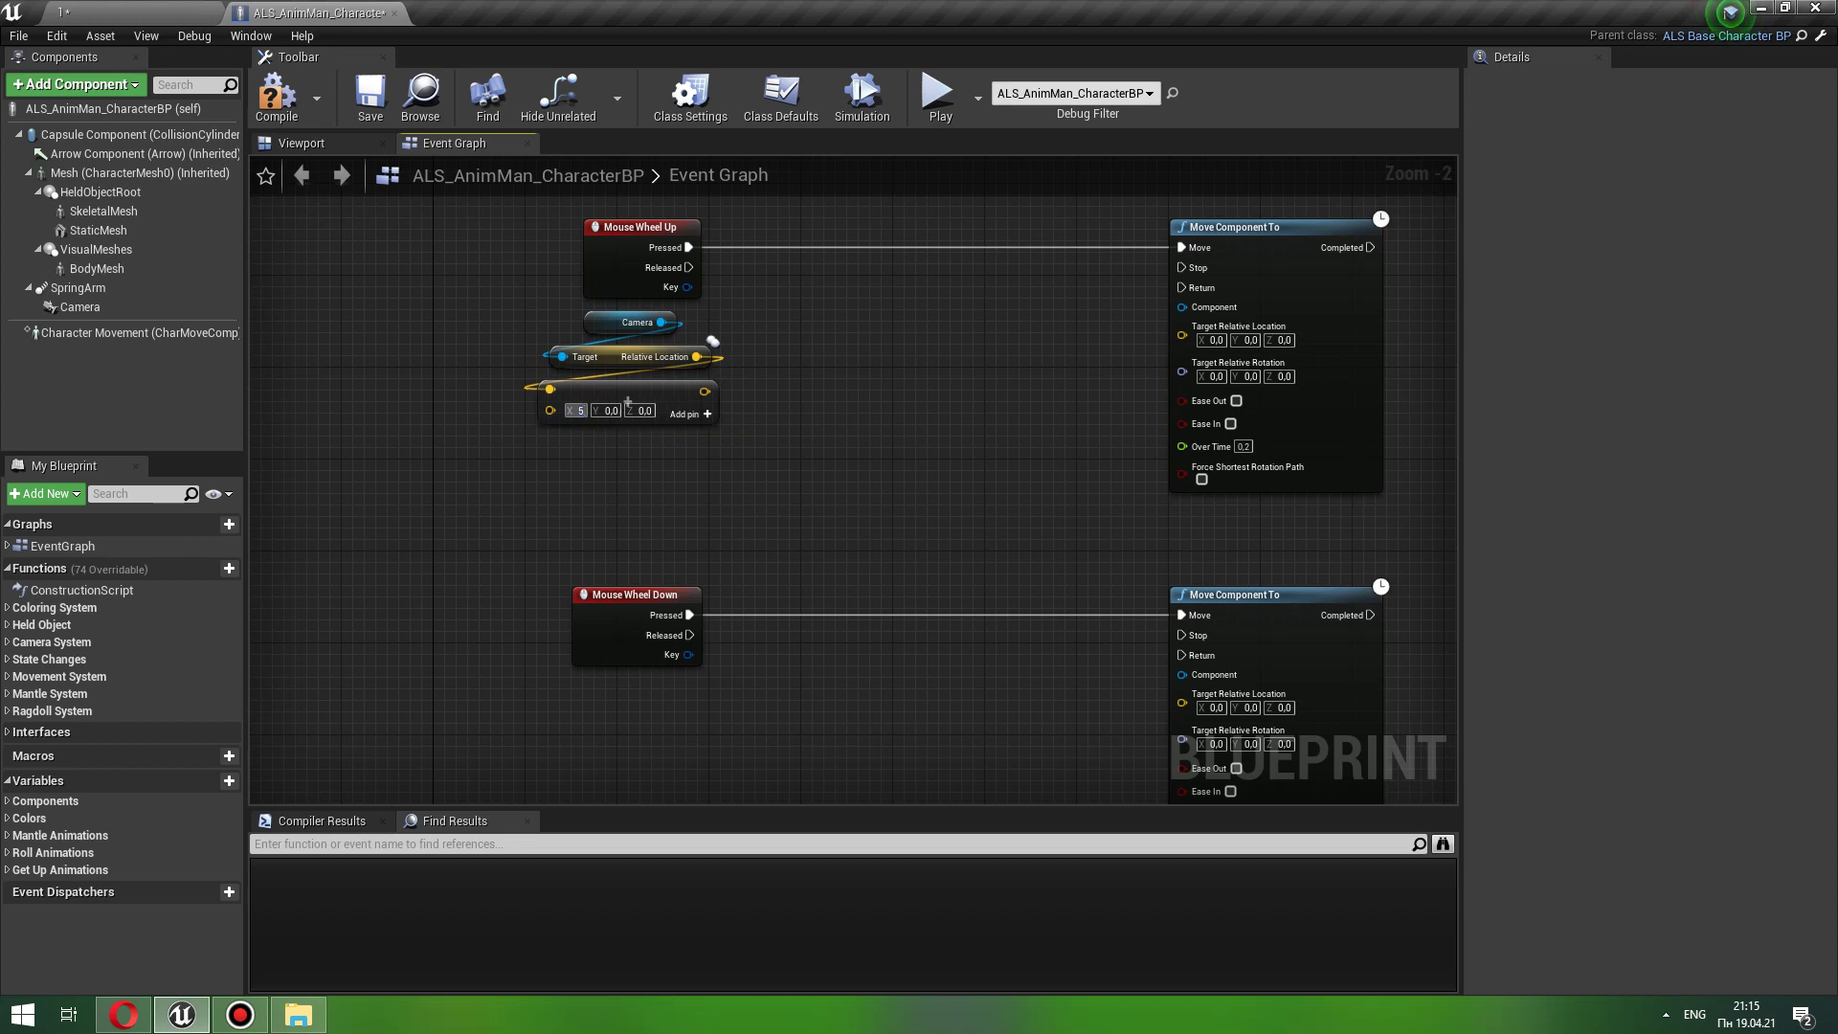
{"action": "scroll", "coordinate": [630, 403], "scroll_direction": "up", "scroll_amount": 1}
{"action": "scroll", "coordinate": [630, 402], "scroll_direction": "up", "scroll_amount": 1}
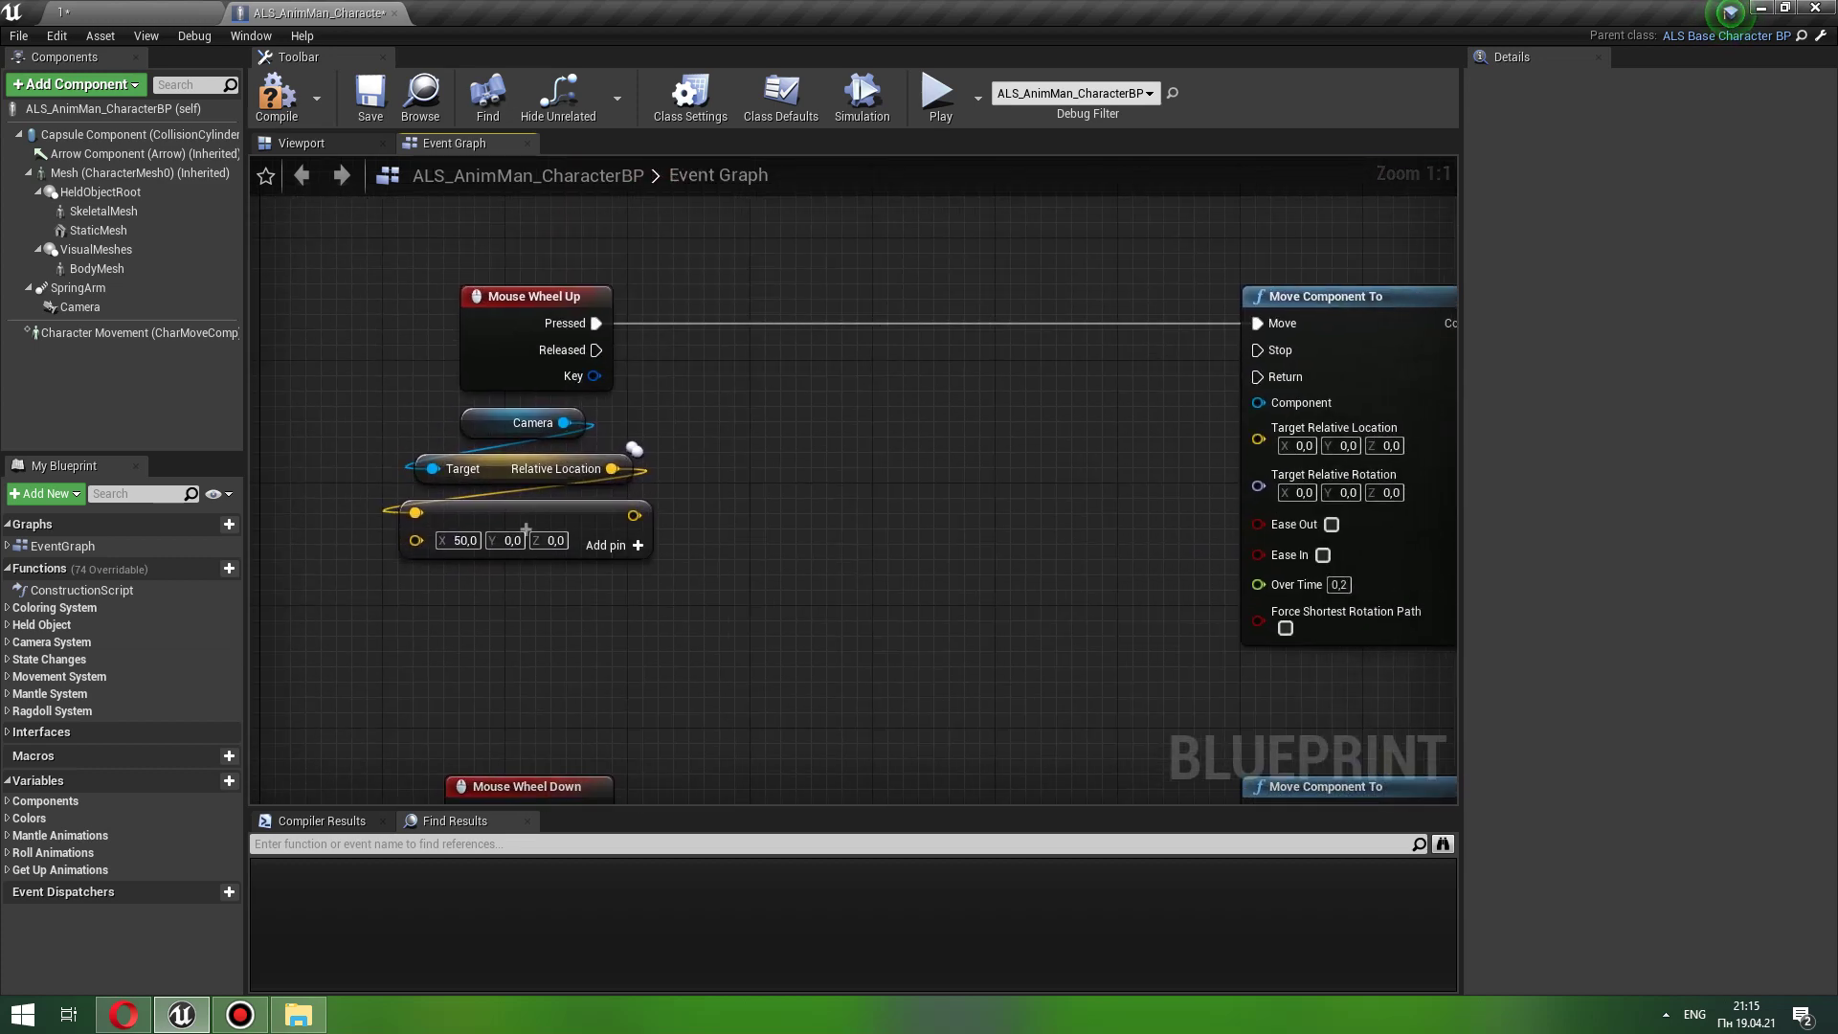
Step: Clamp the sum with Clamp Vector Size (max 400), wire it and Camera into Move Component To, and compile
{"action": "left_click_drag", "start_coordinate": [634, 515], "coordinate": [732, 522]}
{"action": "type", "text": "clamp"}
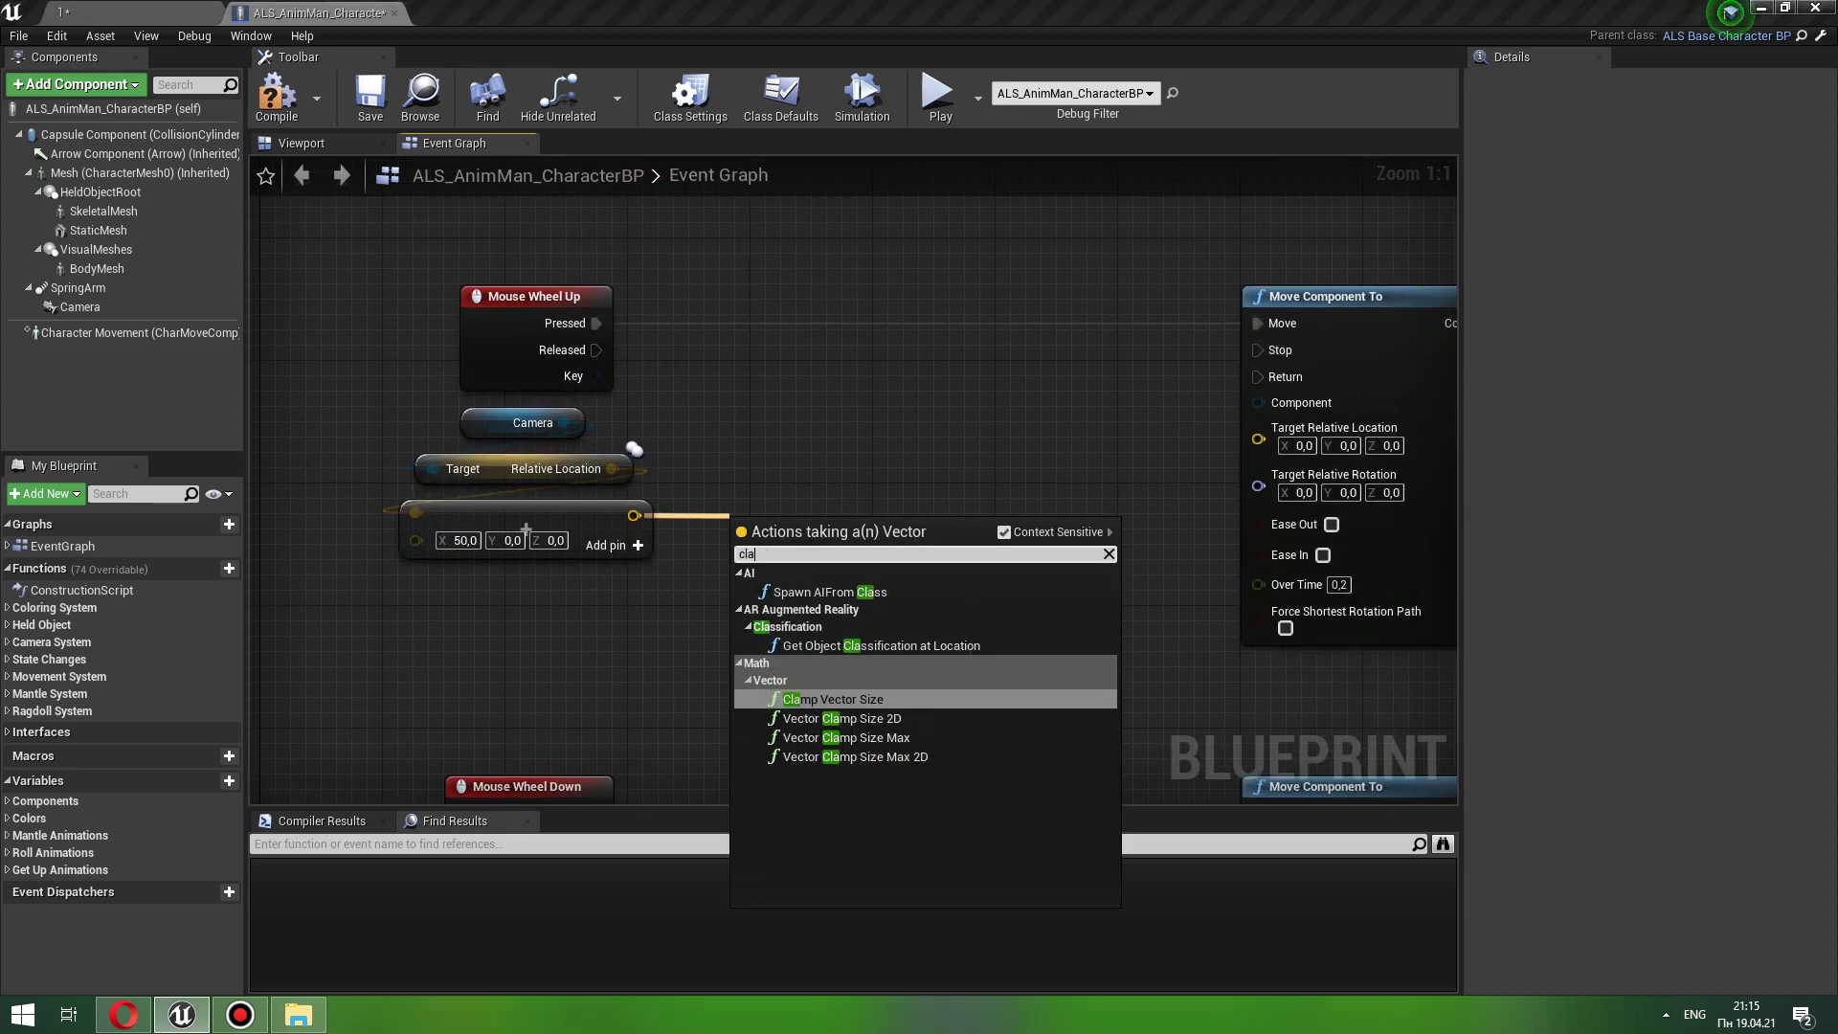
{"action": "key", "text": "Return"}
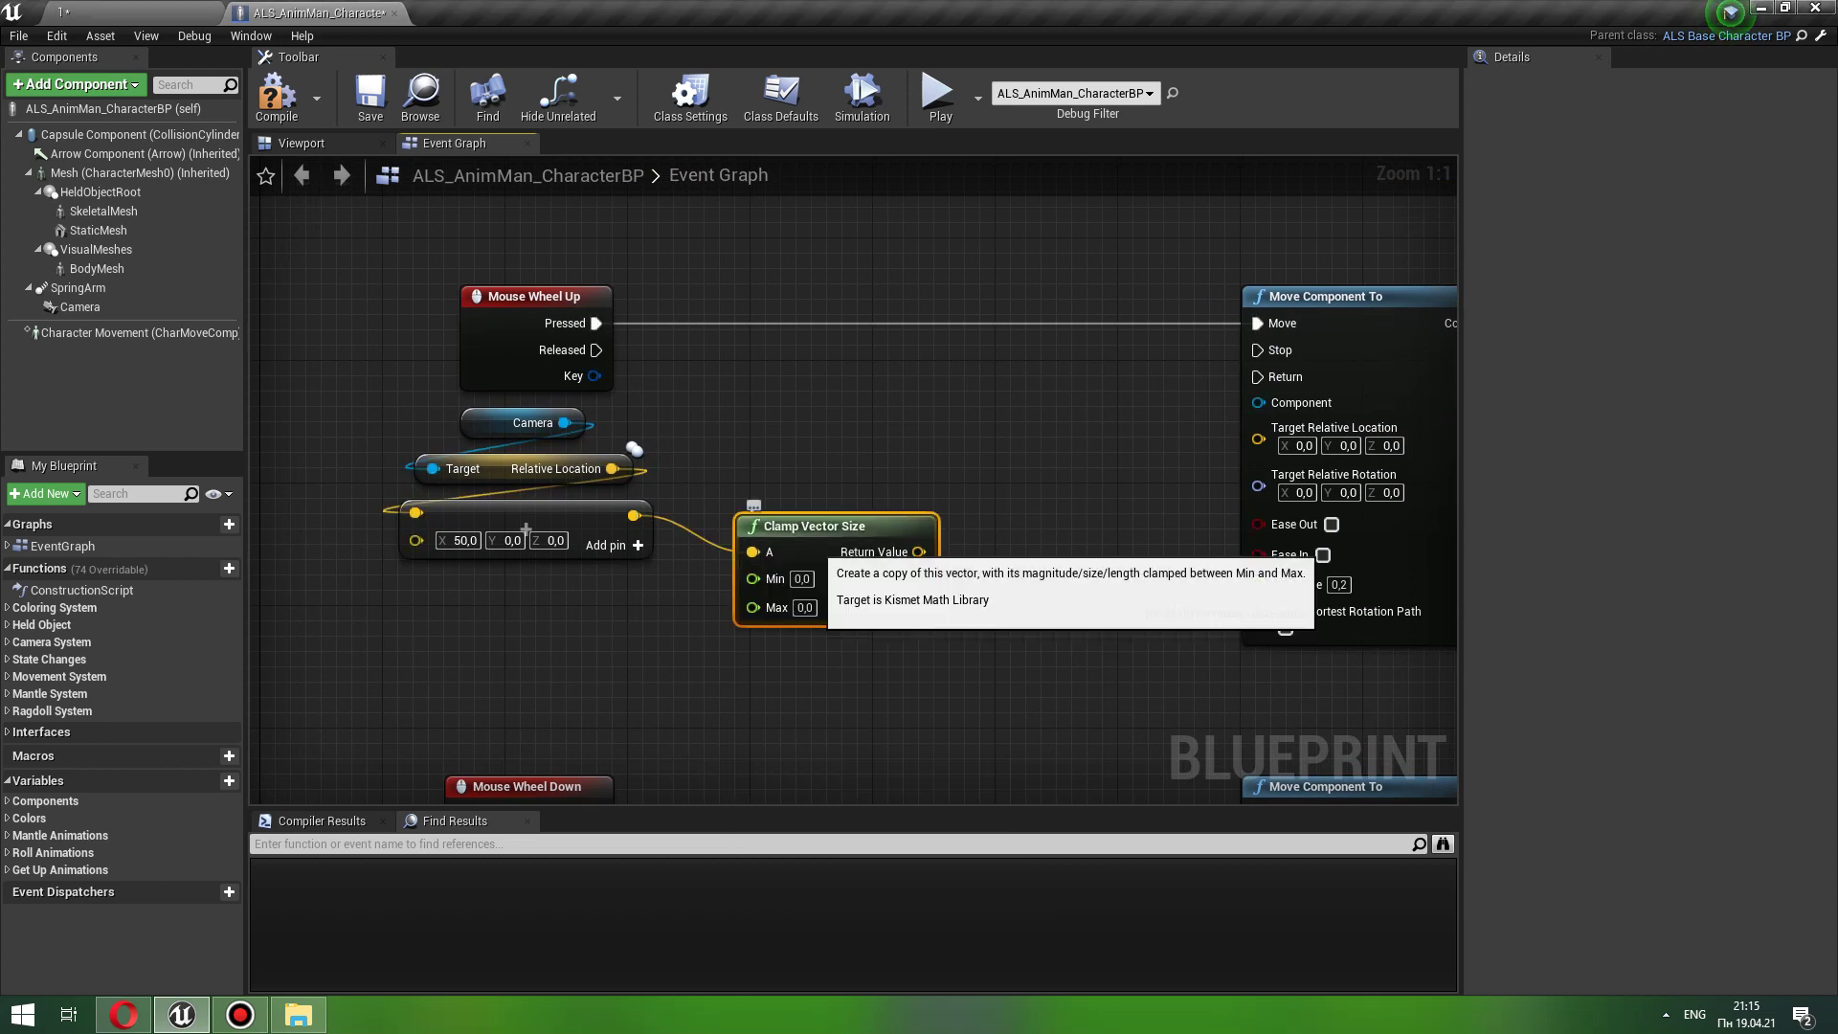
{"action": "left_click_drag", "start_coordinate": [888, 506], "coordinate": [1335, 475]}
{"action": "left_click_drag", "start_coordinate": [565, 423], "coordinate": [1260, 403]}
{"action": "type", "text": "400"}
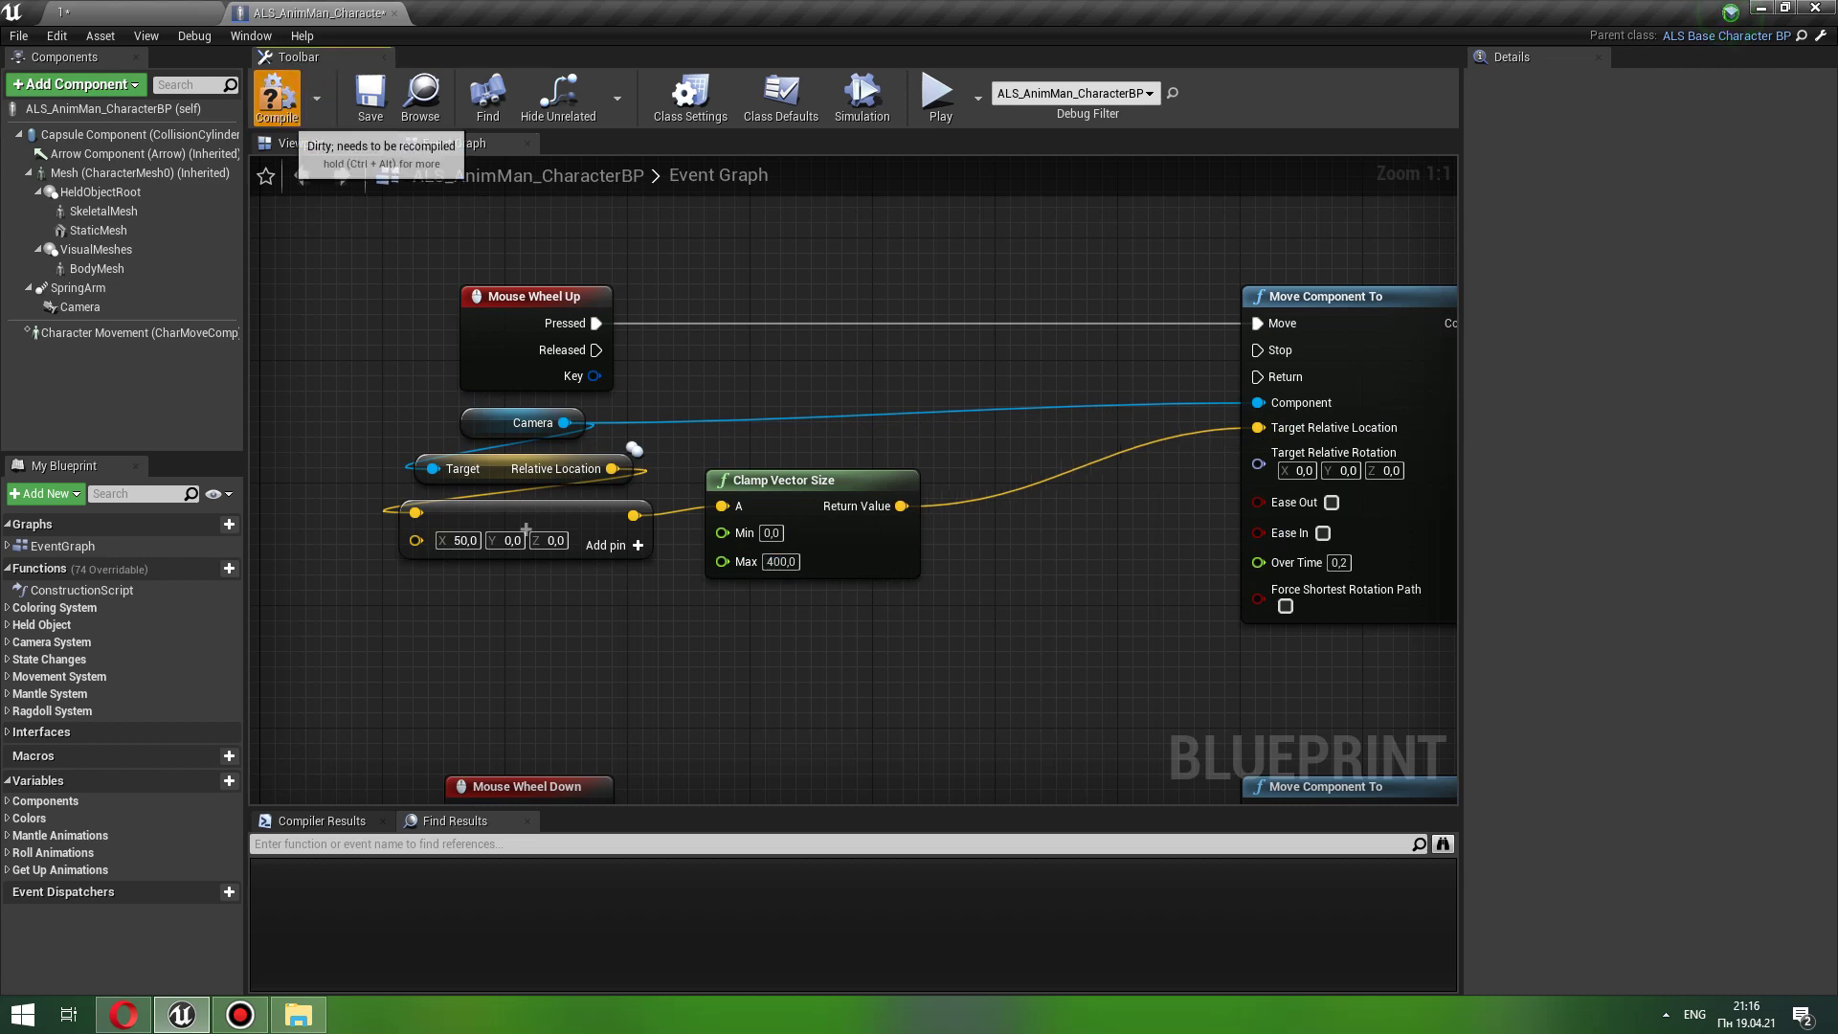
{"action": "left_click", "coordinate": [277, 96]}
Step: Paste copies of the camera offset and clamp nodes beneath Mouse Wheel Down
{"action": "left_click_drag", "start_coordinate": [924, 593], "coordinate": [575, 422]}
{"action": "scroll", "coordinate": [526, 529], "scroll_direction": "down", "scroll_amount": 2}
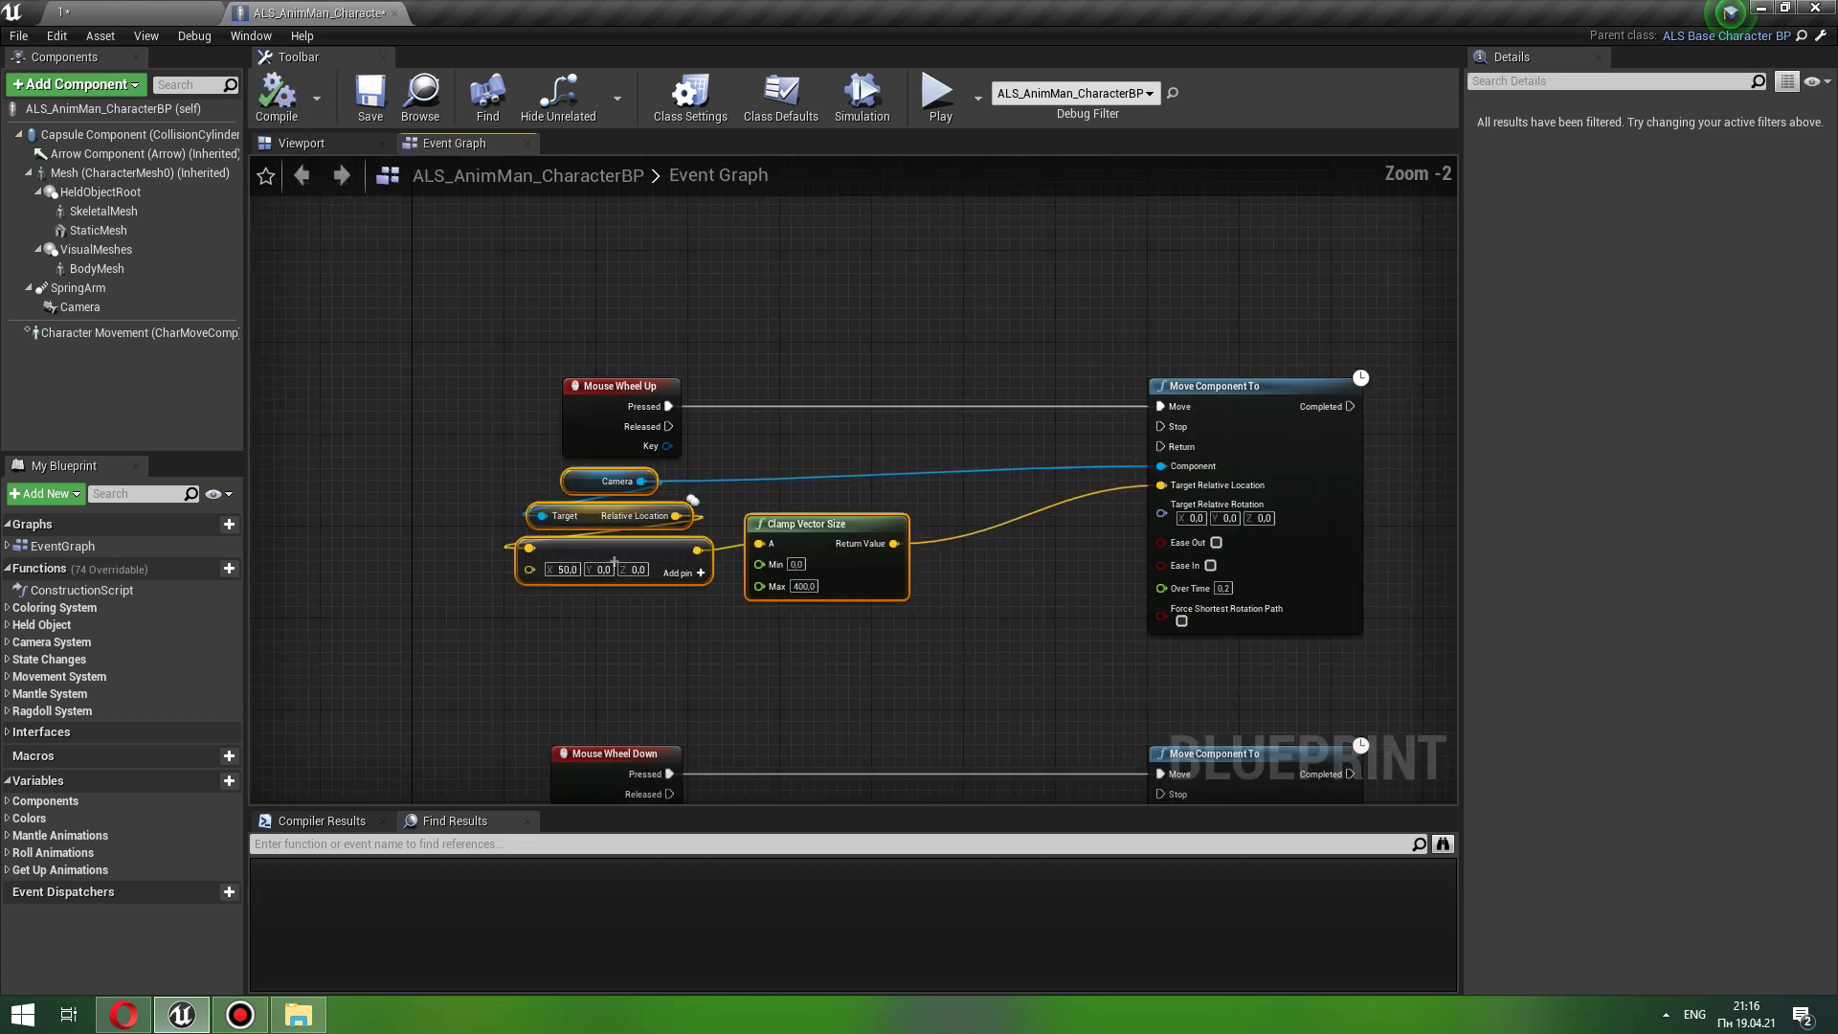
{"action": "right_click_drag", "start_coordinate": [526, 530], "coordinate": [646, 312]}
{"action": "key", "text": "ctrl+v"}
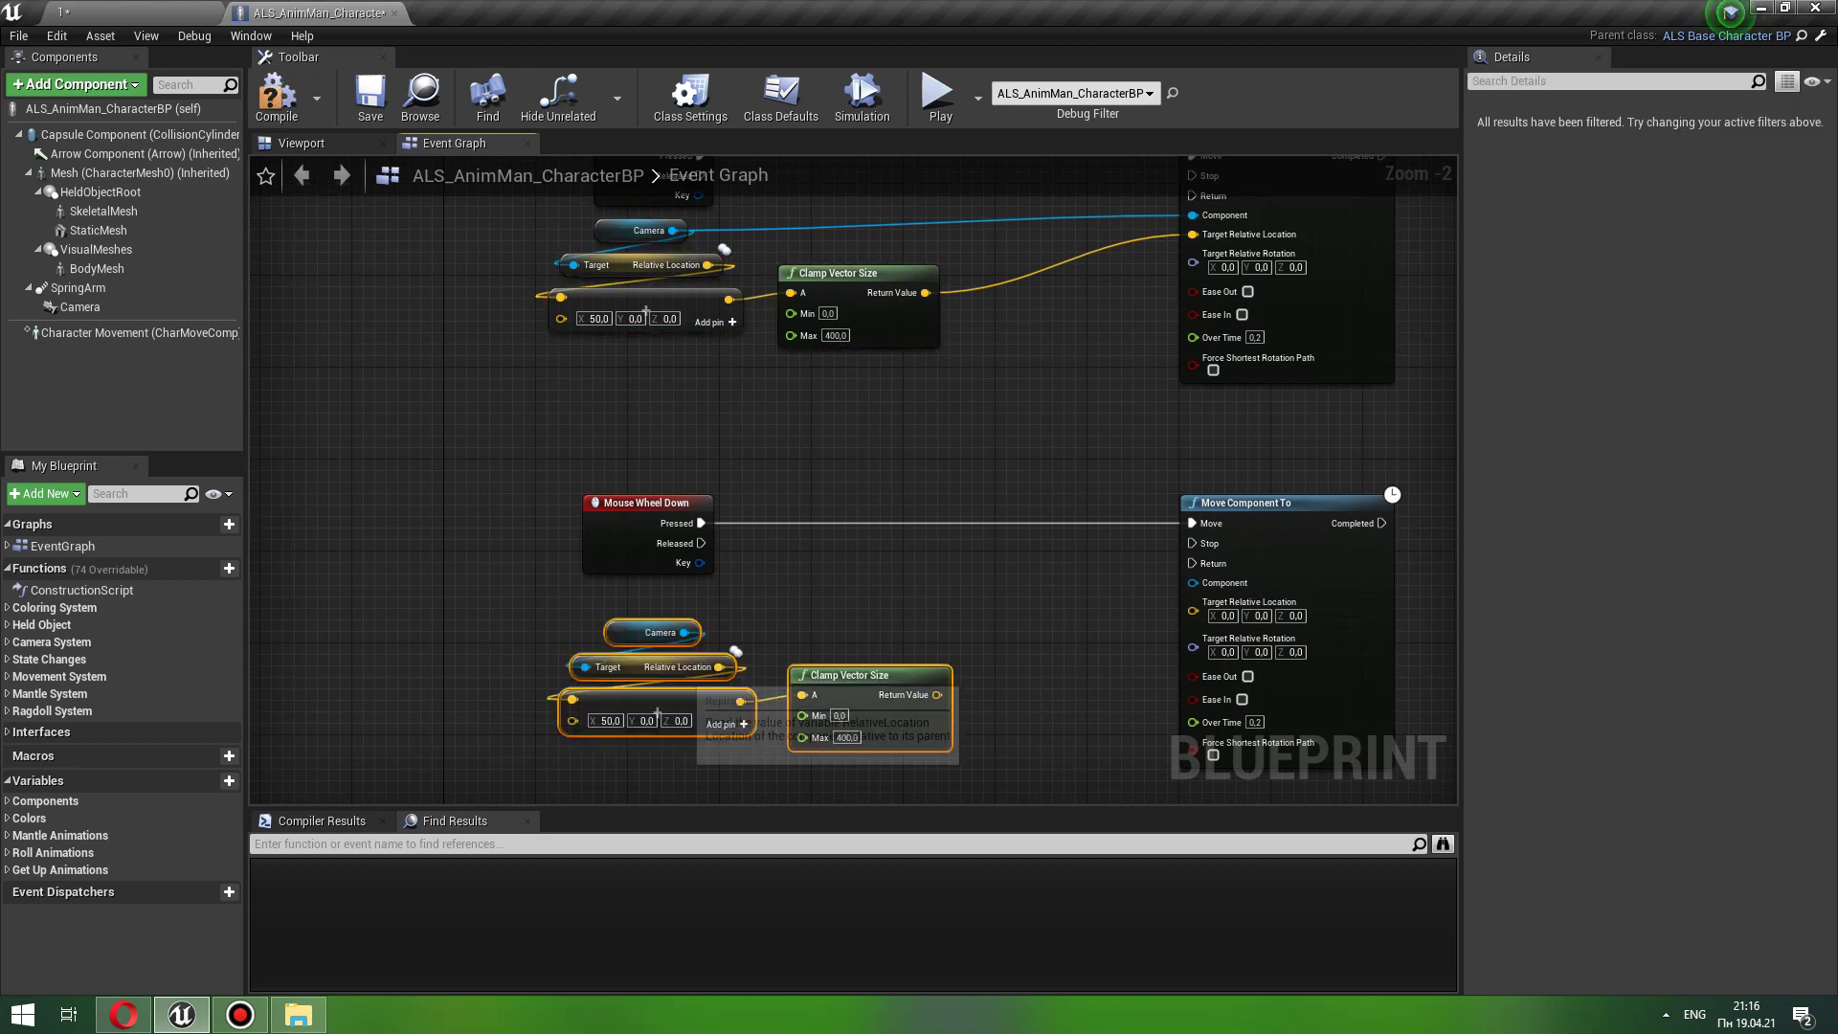
{"action": "left_click_drag", "start_coordinate": [667, 714], "coordinate": [658, 680]}
{"action": "left_click", "coordinate": [833, 584]}
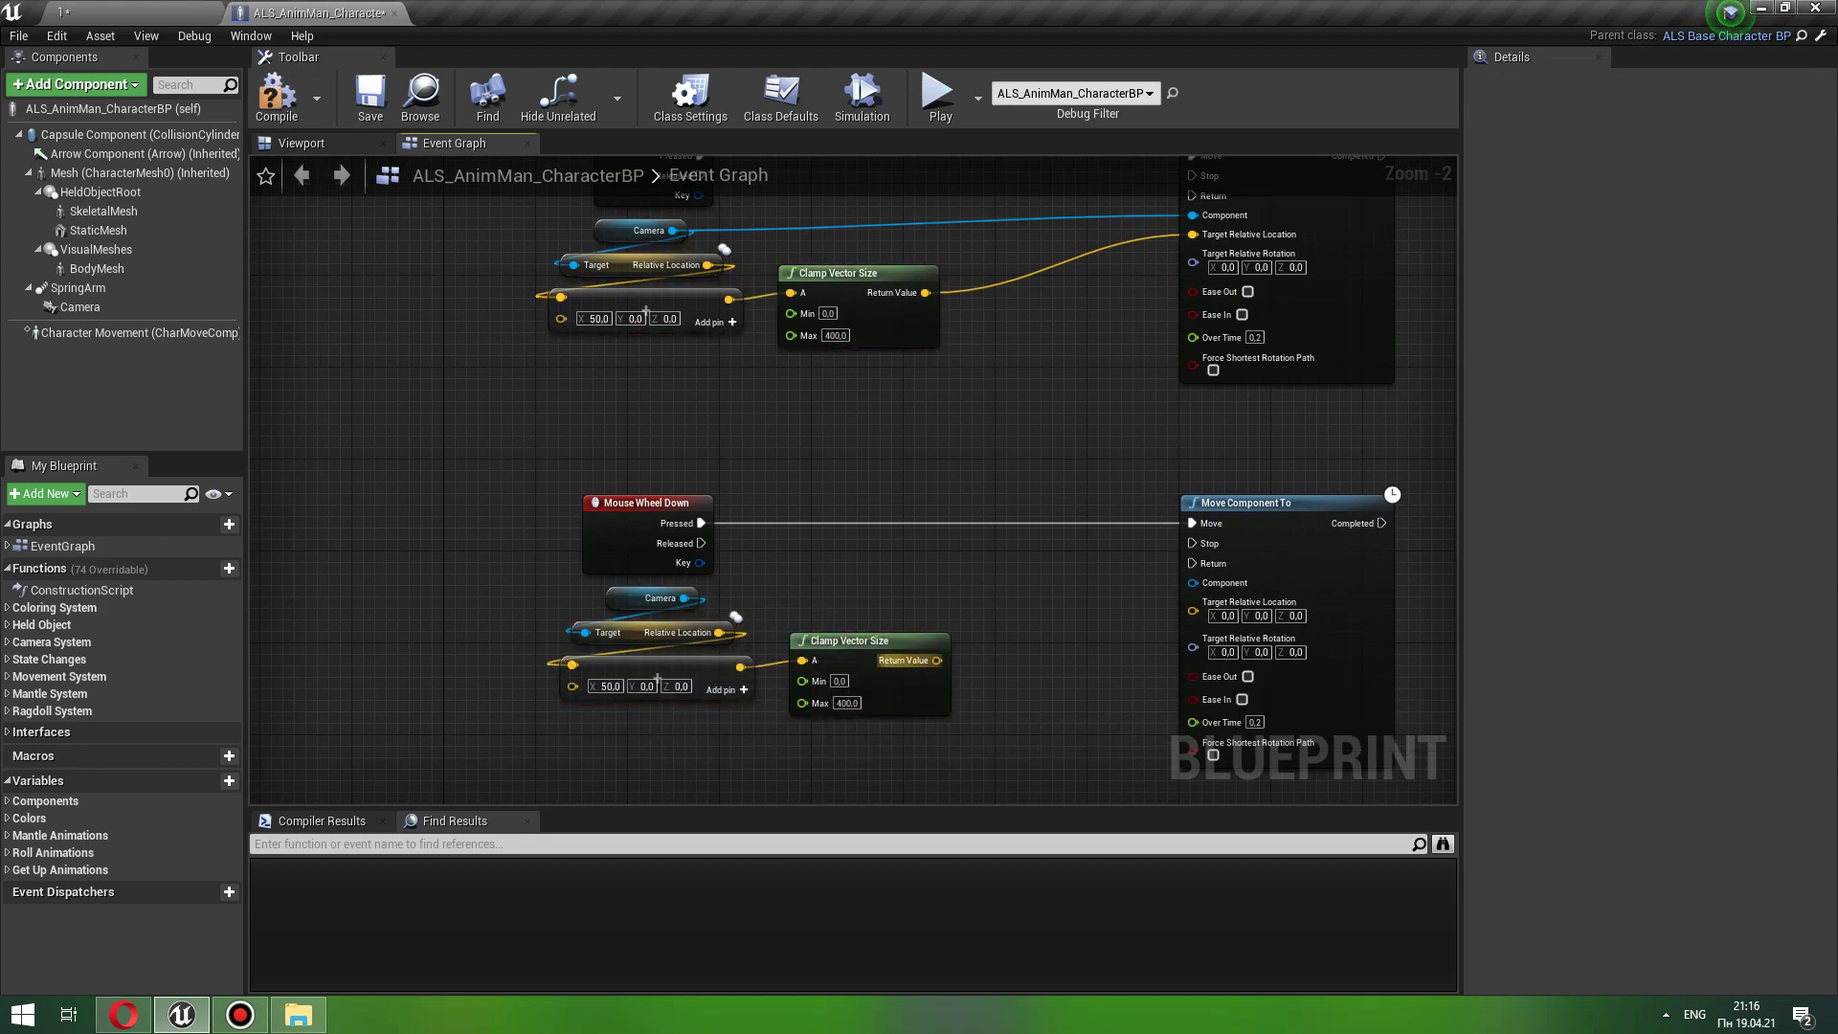
Step: Wire the copied clamp and Camera into the lower Move Component To, offsetting X by -50
{"action": "left_click_drag", "start_coordinate": [937, 661], "coordinate": [1193, 601]}
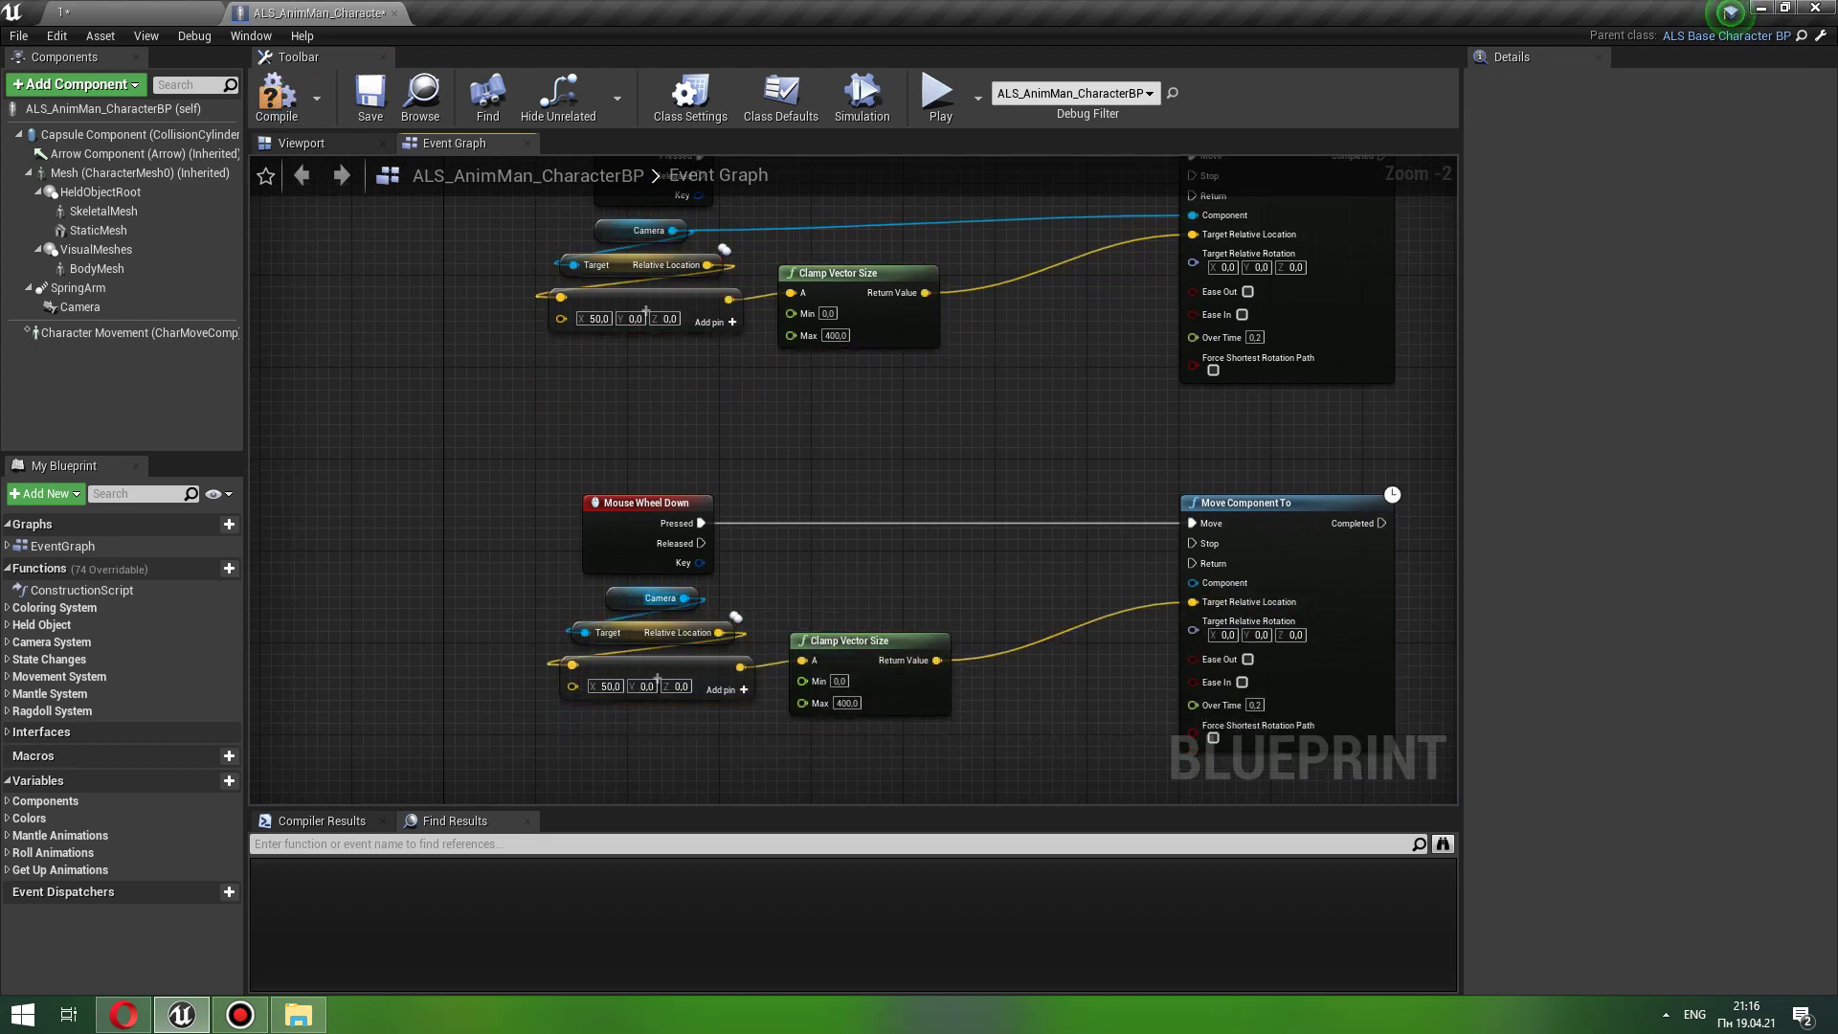
{"action": "left_click_drag", "start_coordinate": [685, 598], "coordinate": [1092, 585]}
{"action": "left_click_drag", "start_coordinate": [1216, 606], "coordinate": [1208, 584]}
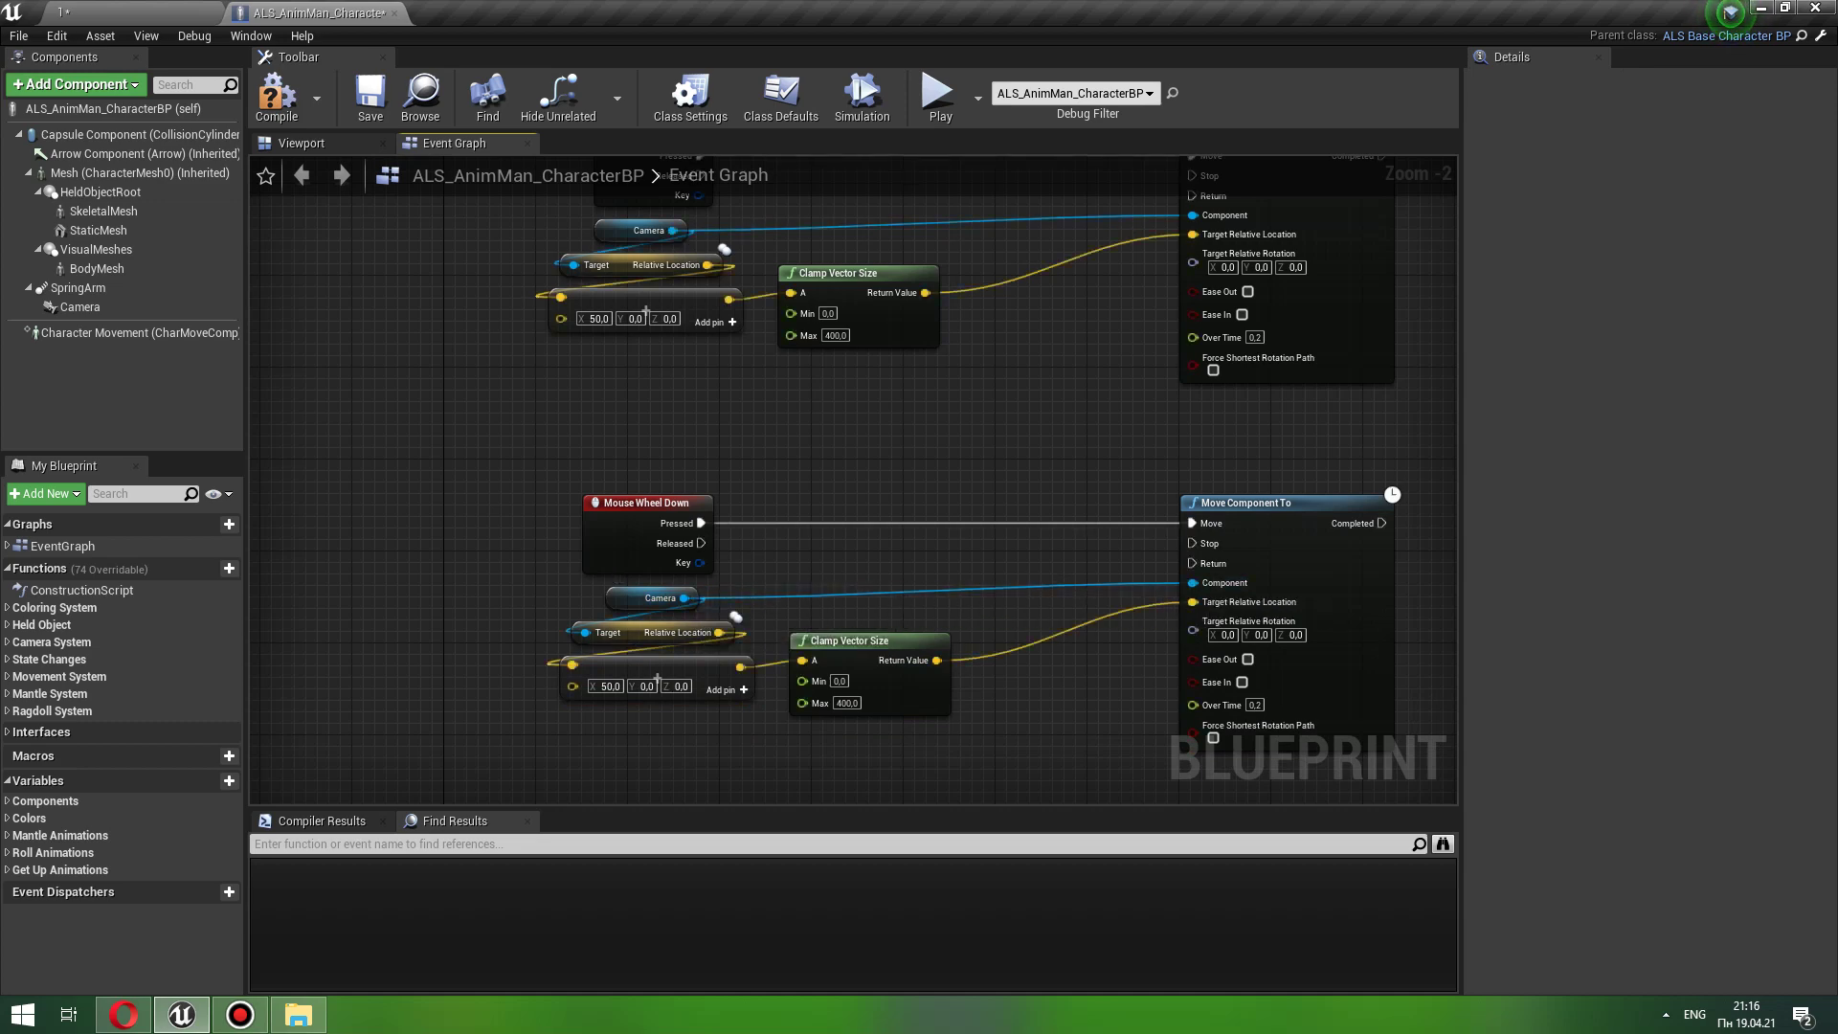
{"action": "scroll", "coordinate": [766, 574], "scroll_direction": "up", "scroll_amount": 2}
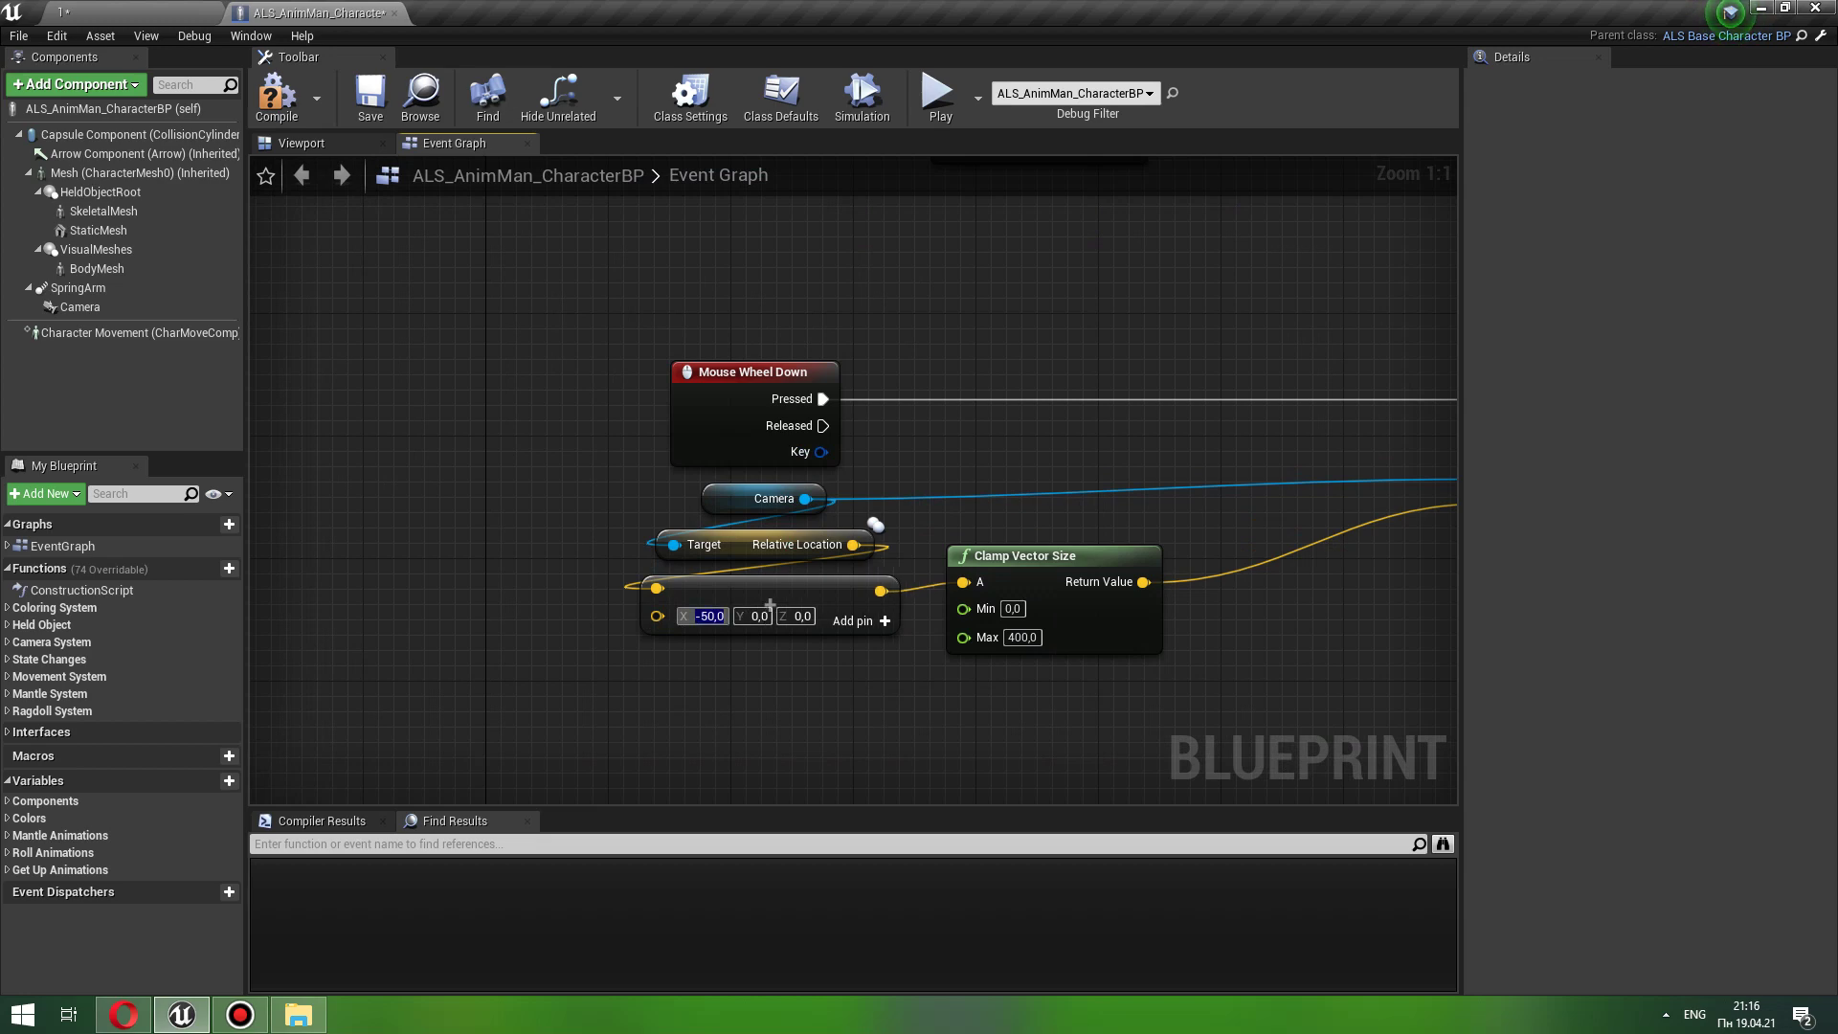
{"action": "scroll", "coordinate": [709, 365], "scroll_direction": "down", "scroll_amount": 2}
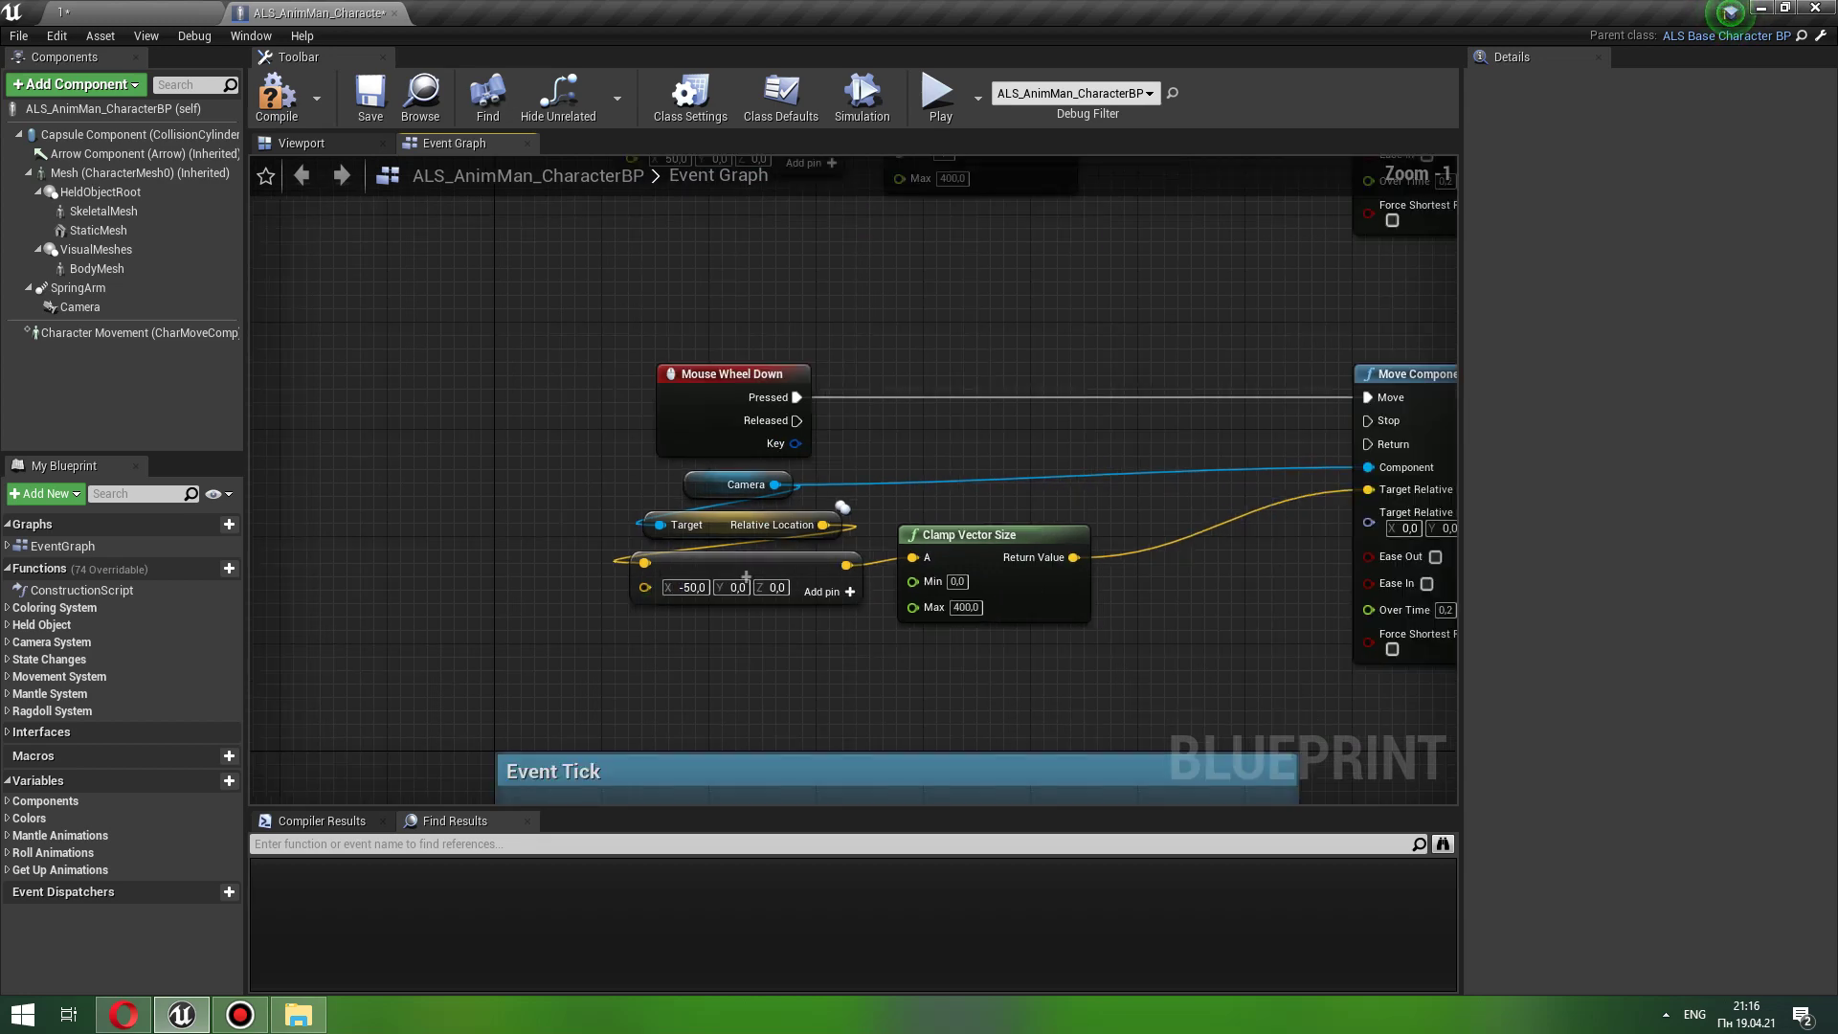
{"action": "mouse_move", "coordinate": [709, 366]}
{"action": "right_mouse_down"}
{"action": "mouse_move", "coordinate": [624, 504]}
{"action": "mouse_move", "coordinate": [568, 508]}
{"action": "right_mouse_up"}
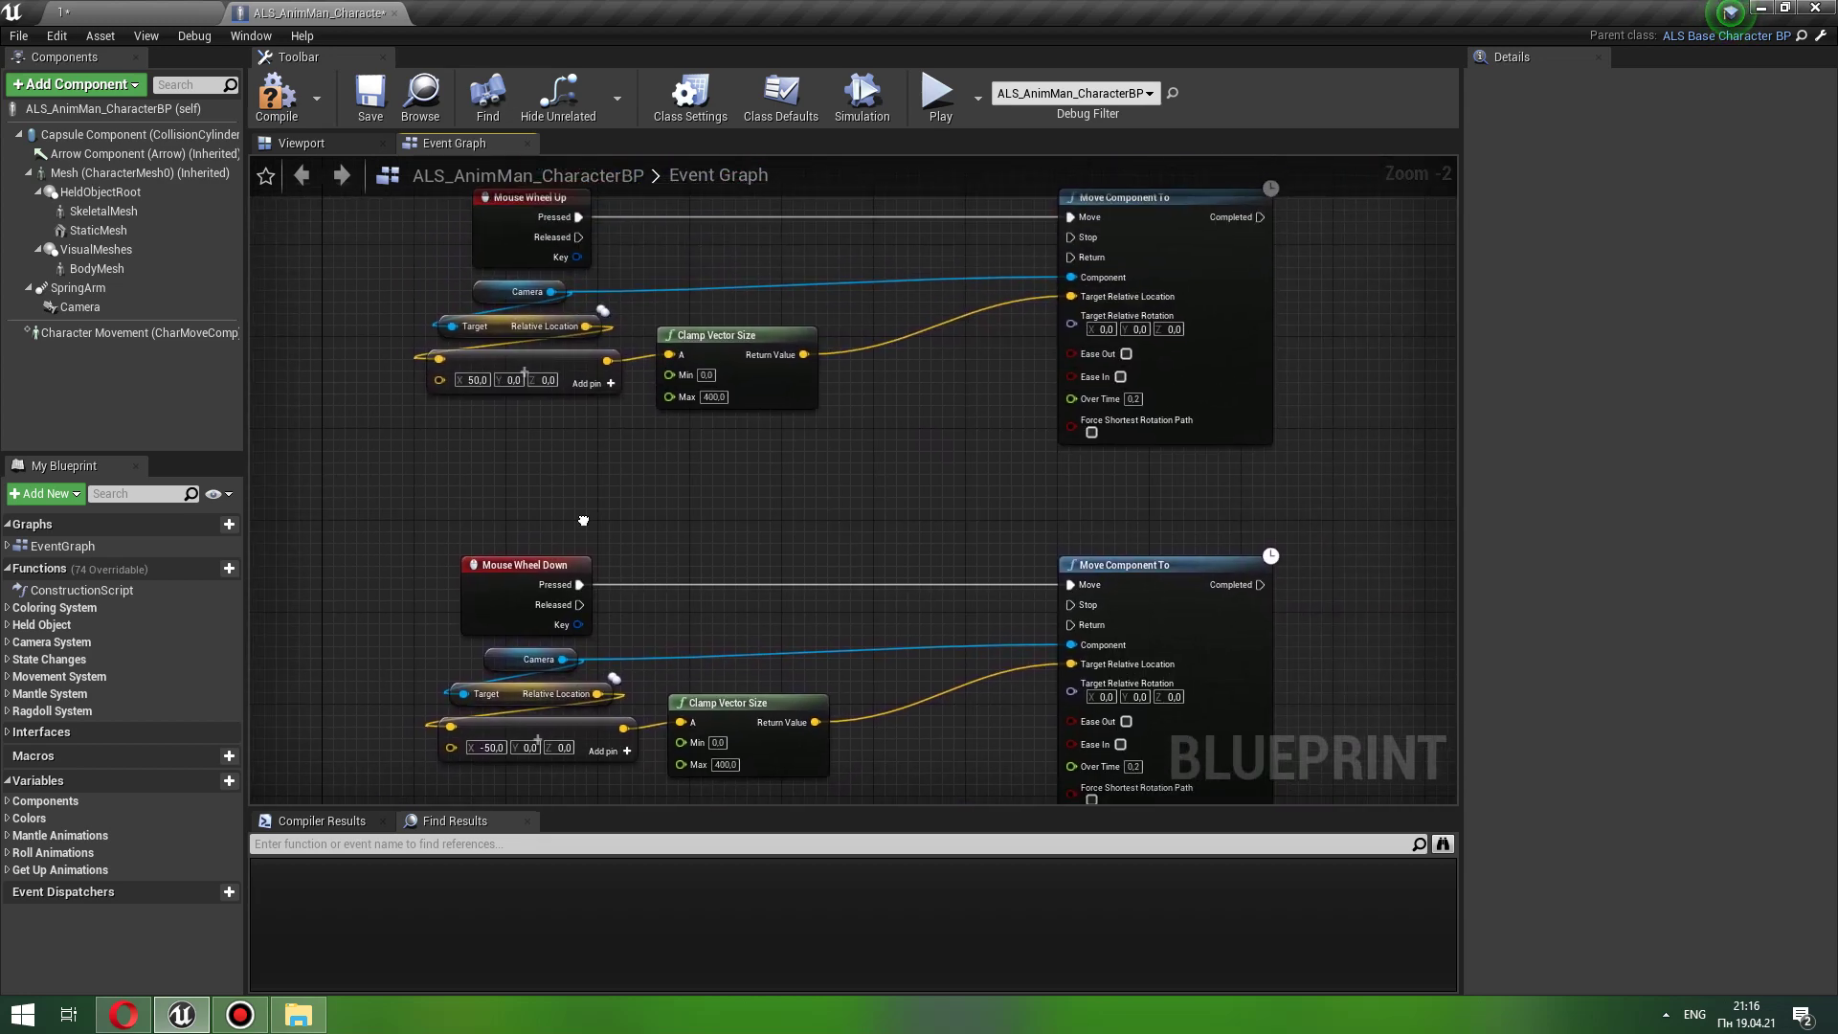
Step: Compile and save the blueprint, then start Play from the level editor
{"action": "left_click", "coordinate": [277, 96]}
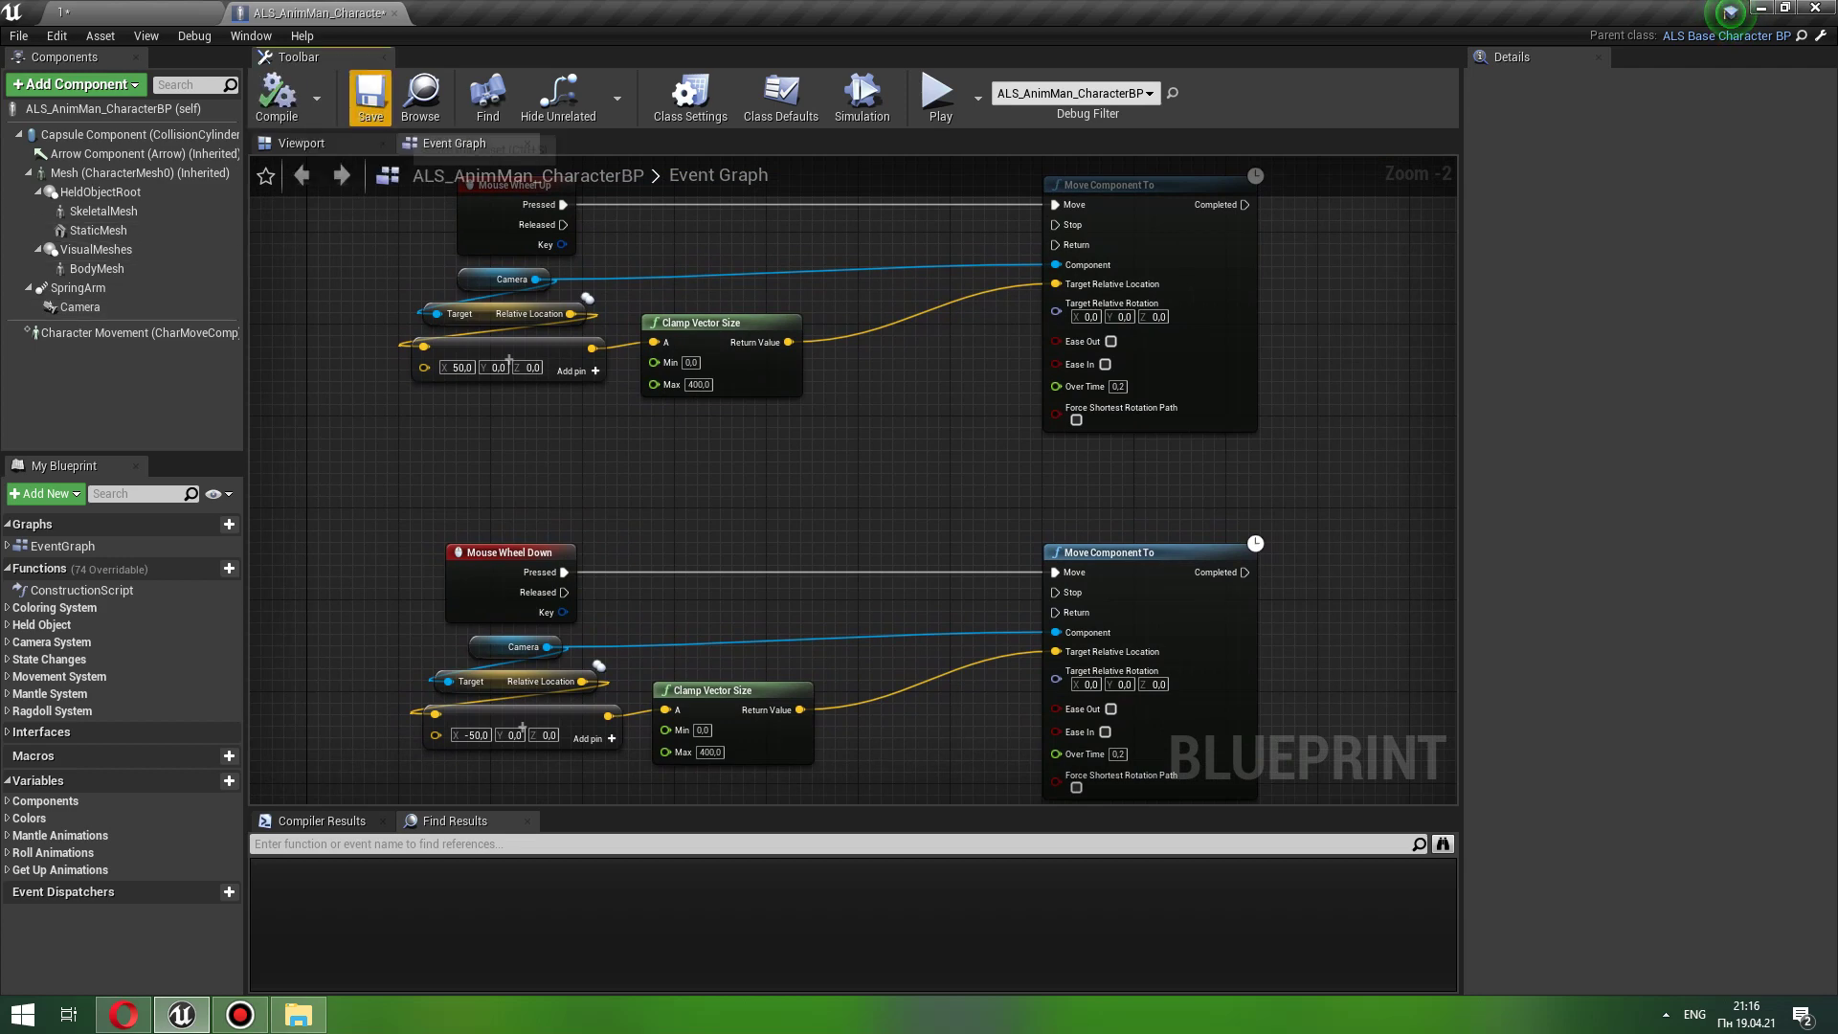
{"action": "left_click", "coordinate": [370, 95]}
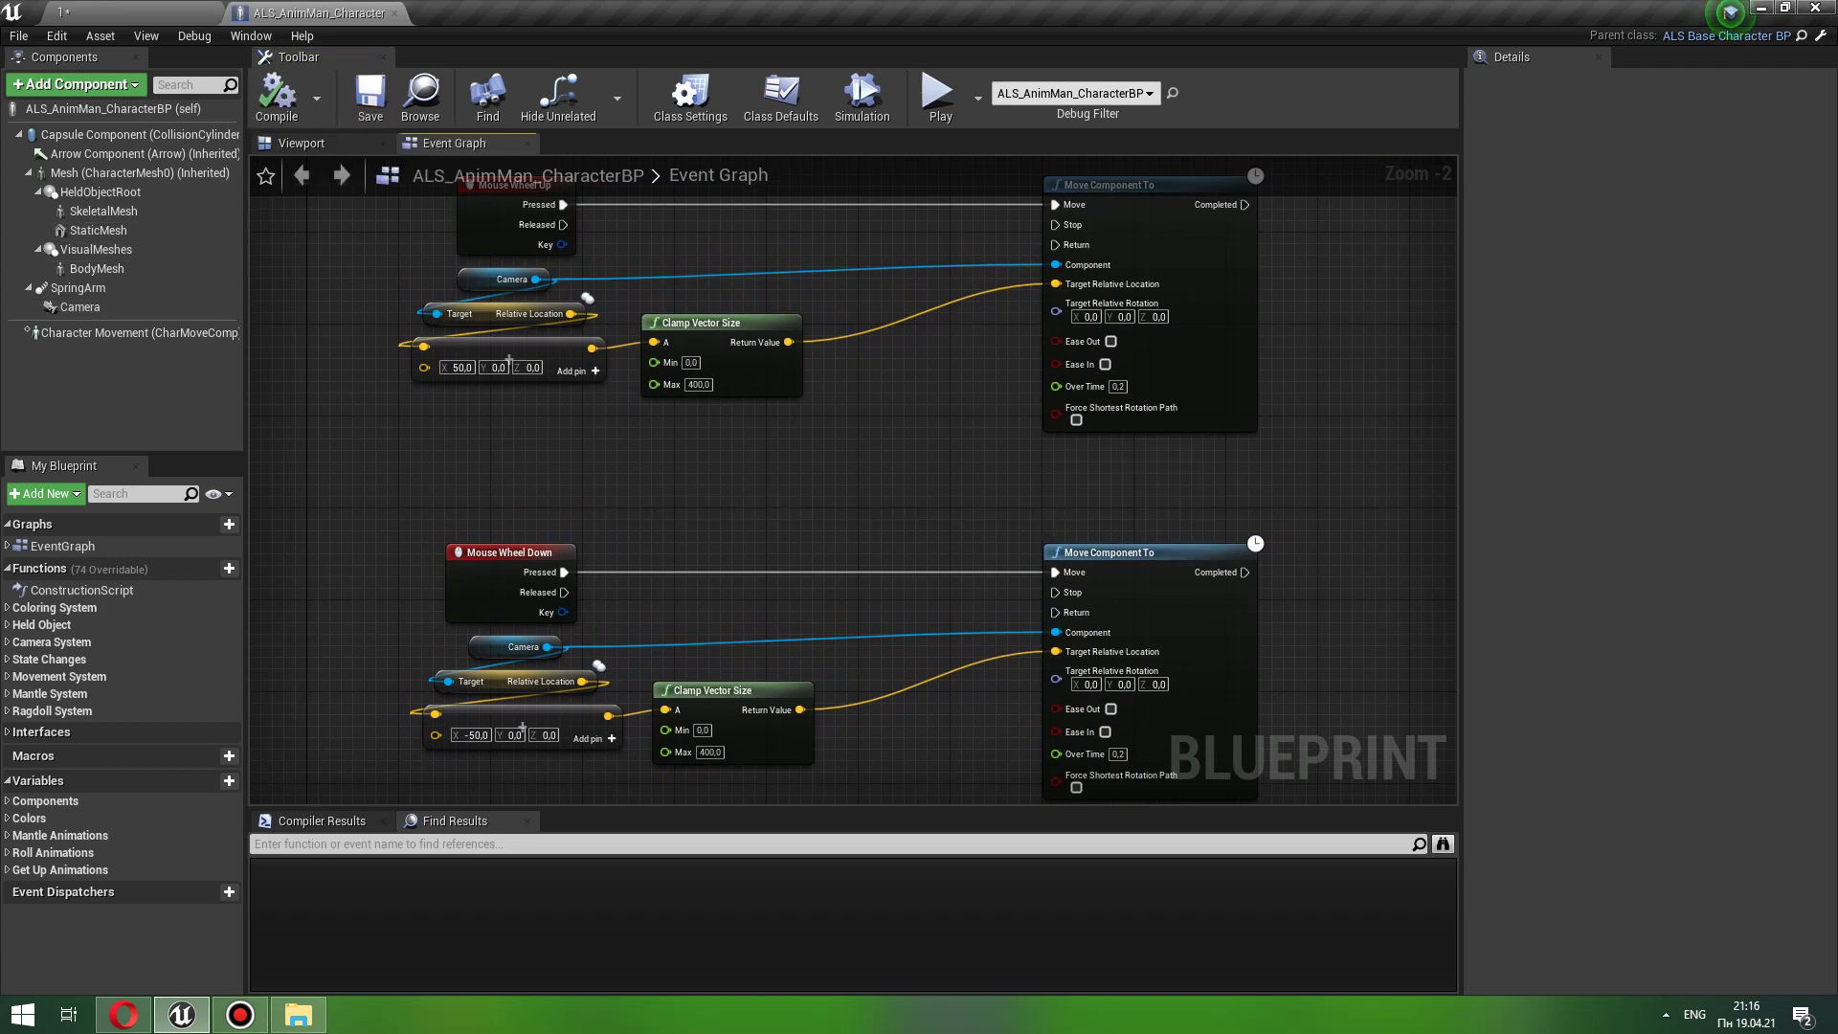
{"action": "left_click", "coordinate": [63, 12]}
{"action": "left_click", "coordinate": [1104, 74]}
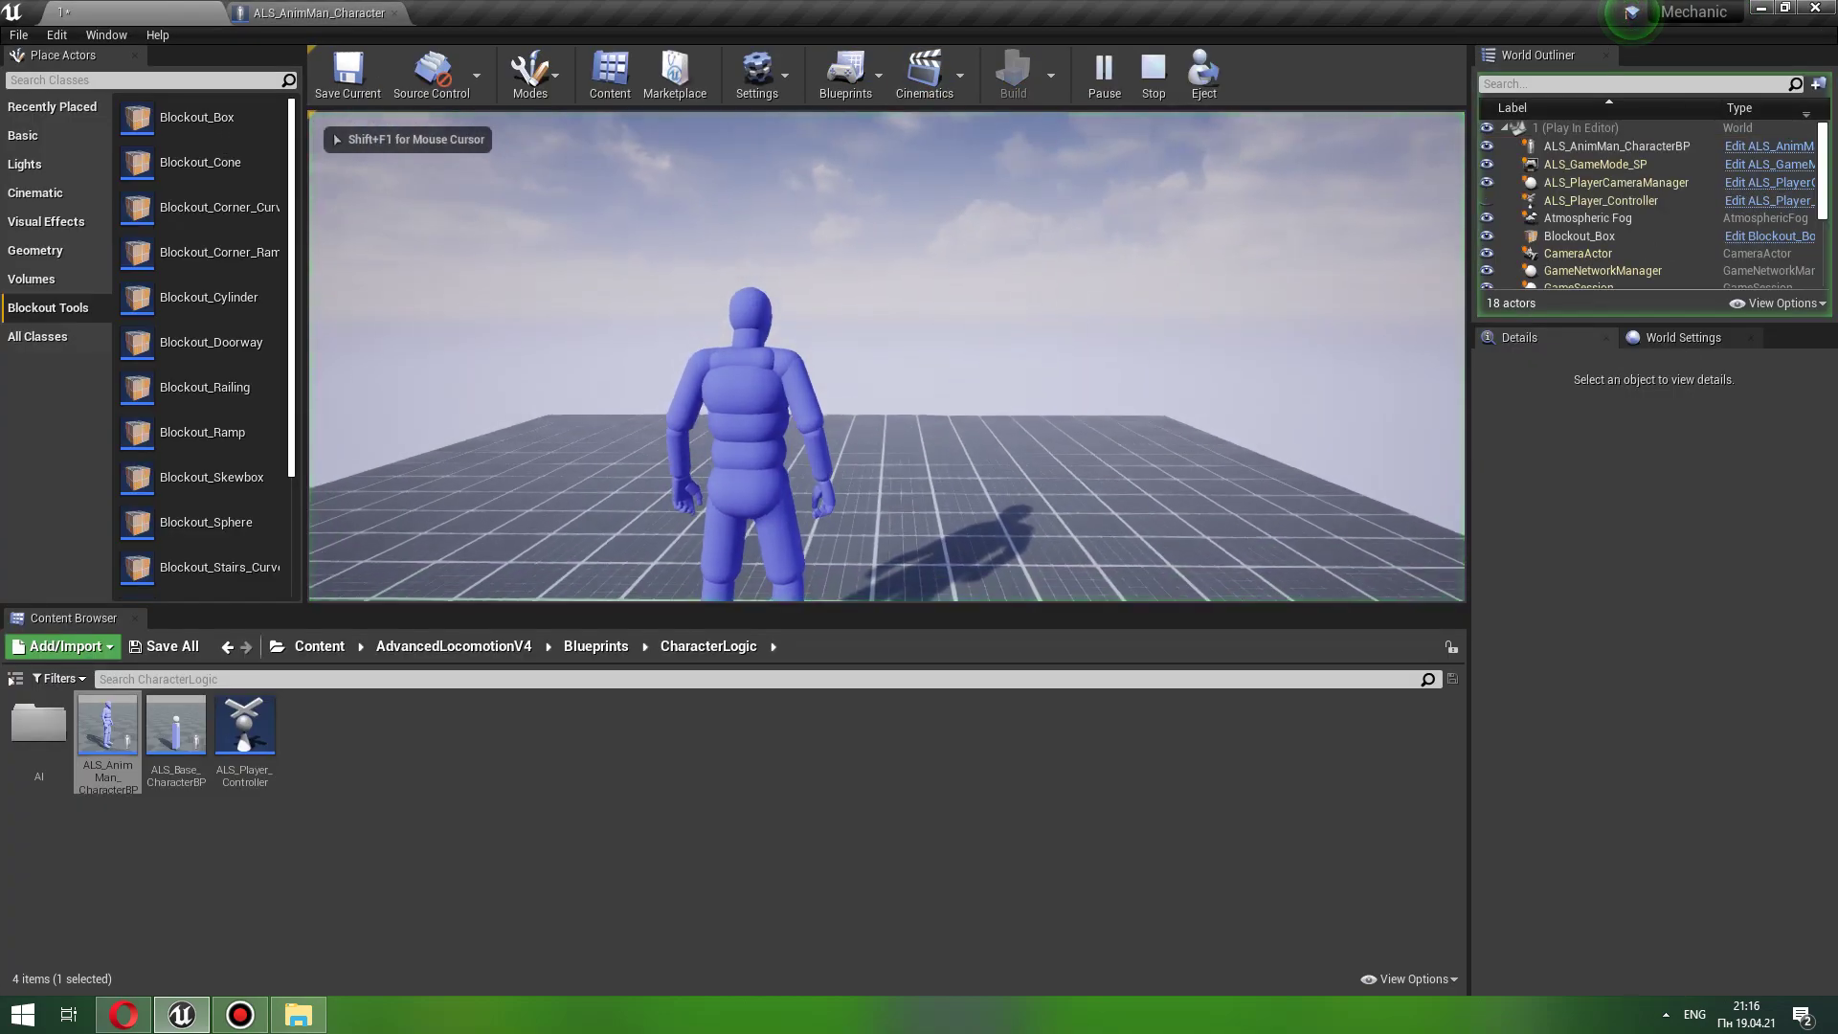
Step: Run the play test full screen with F11 and walk the character around with W, S and A
{"action": "key", "text": "F11"}
{"action": "key", "text": "w"}
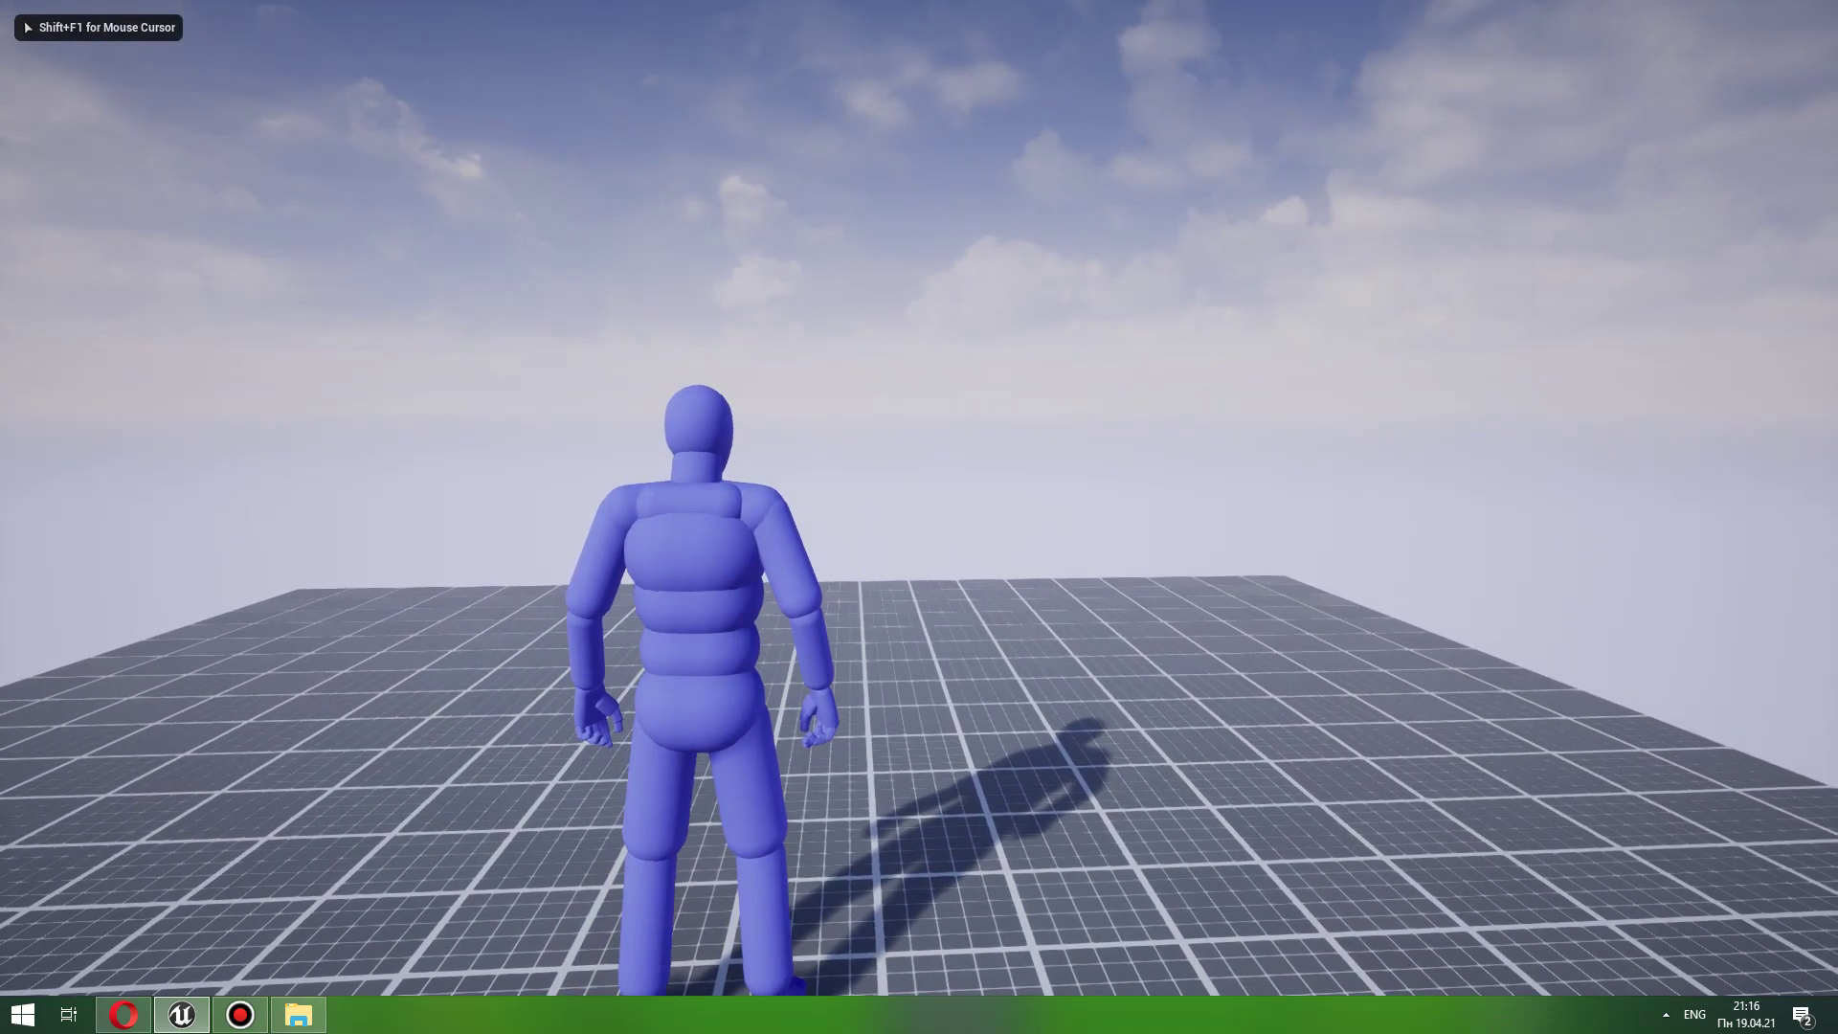
{"action": "key", "text": "s"}
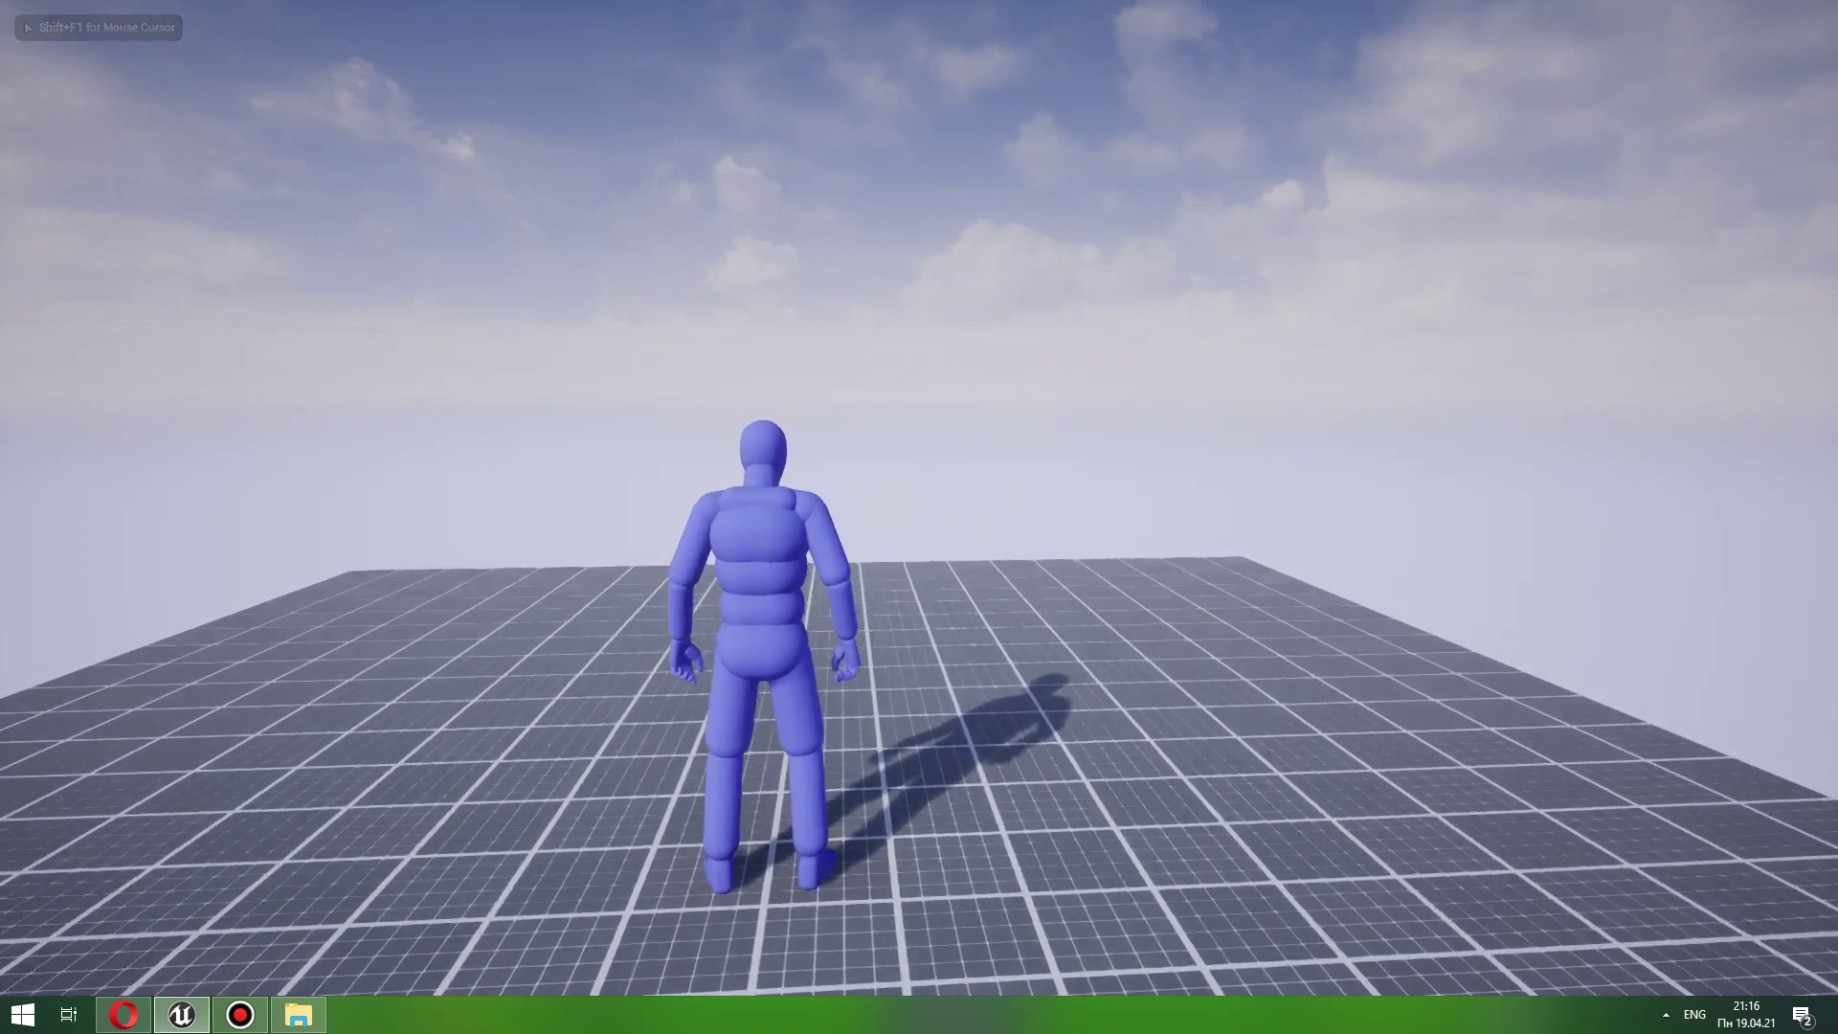
{"action": "key", "text": "w"}
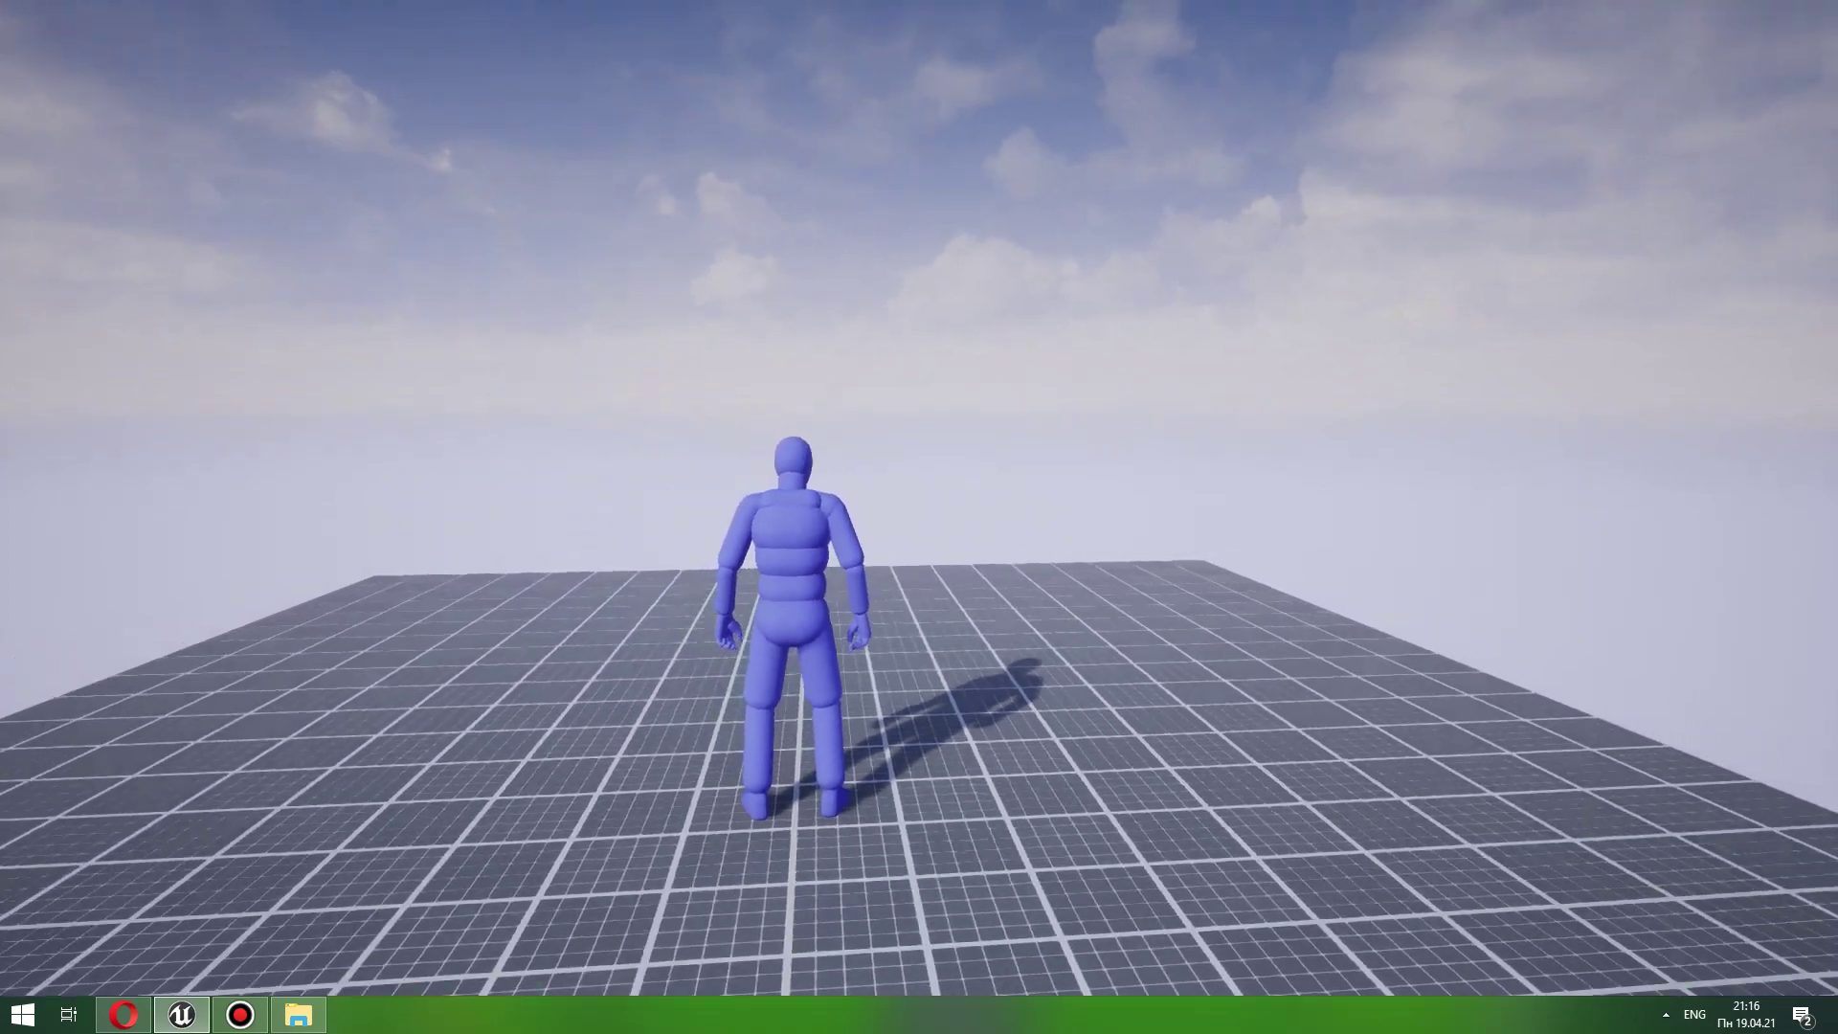
{"action": "key", "text": "w"}
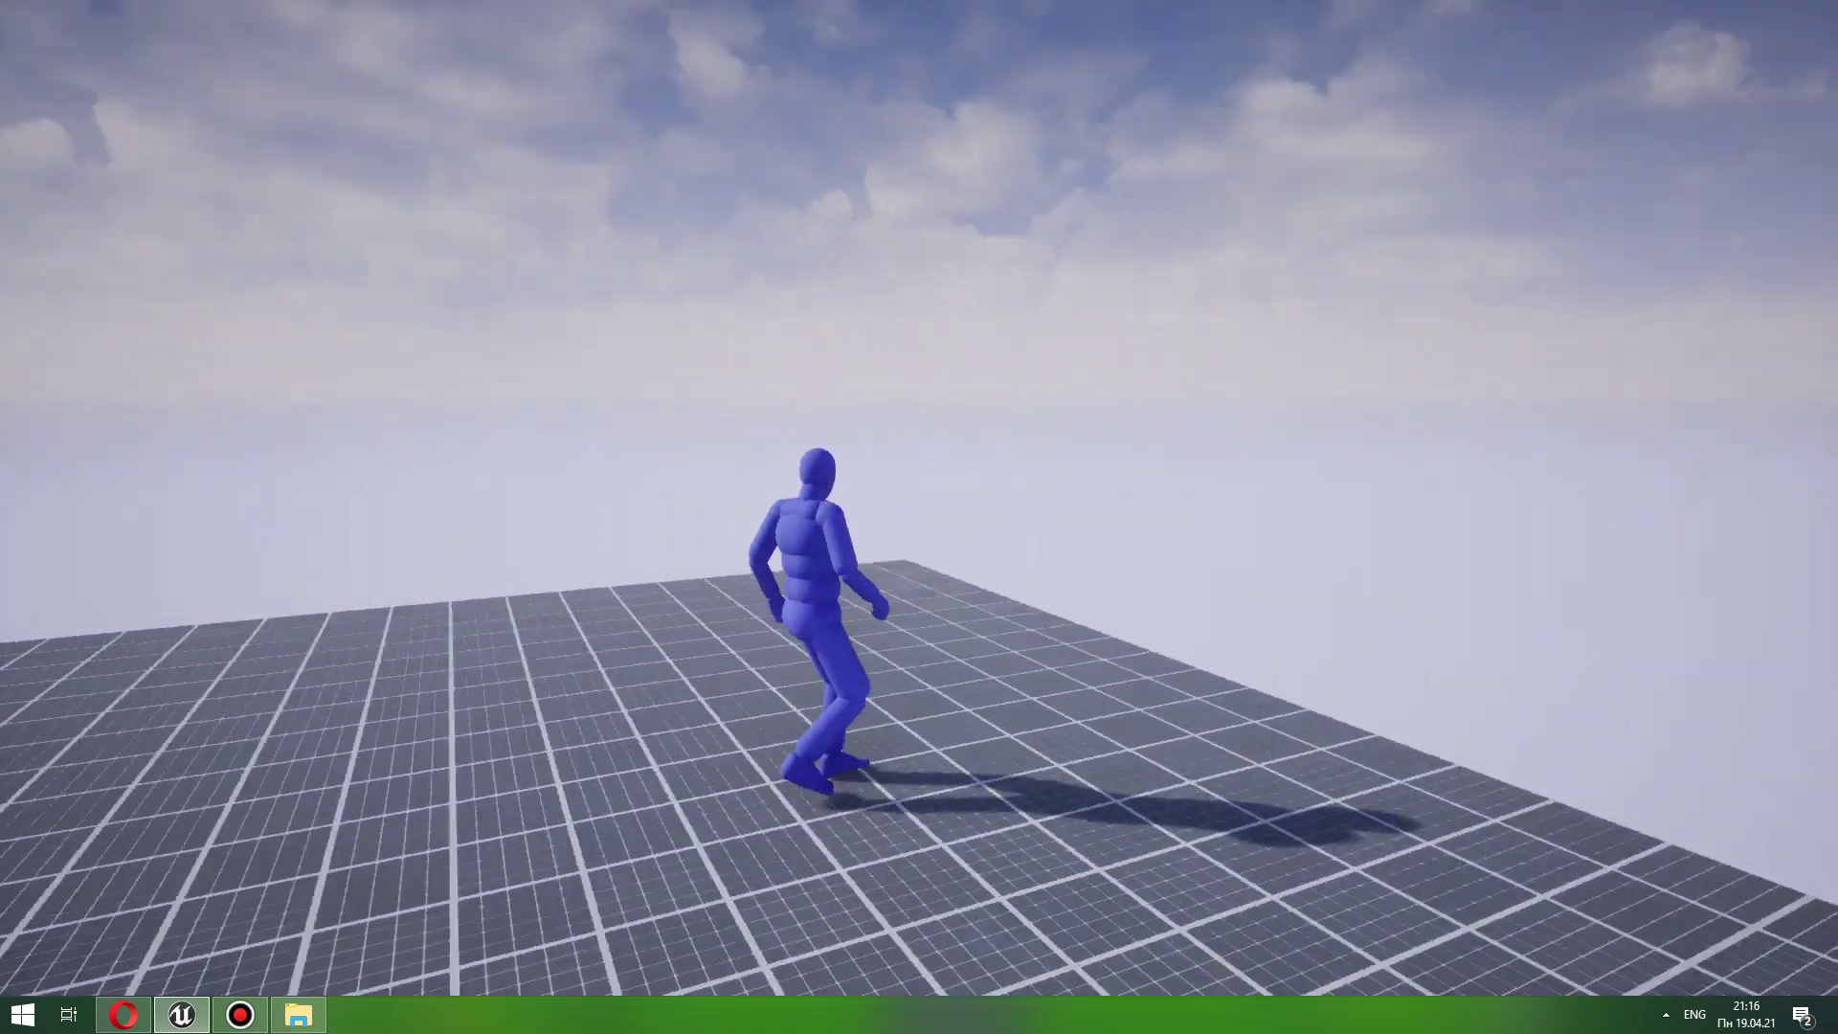
{"action": "key", "text": "a"}
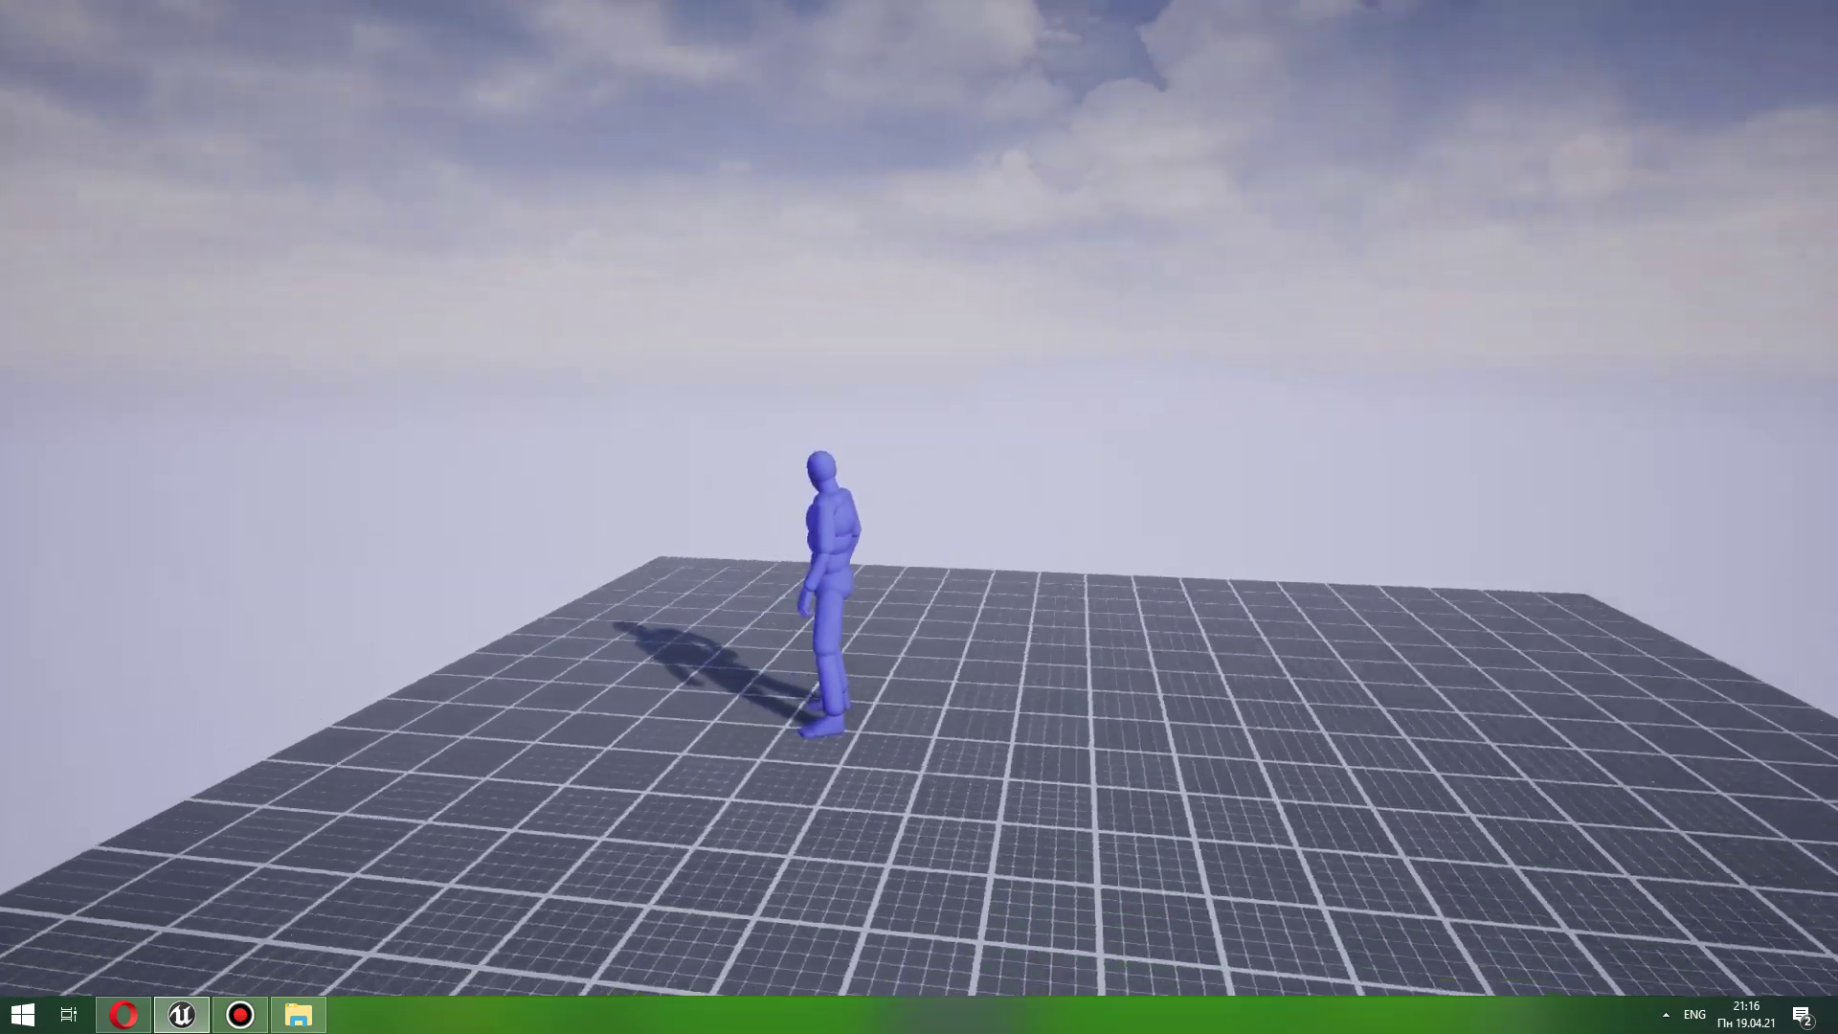